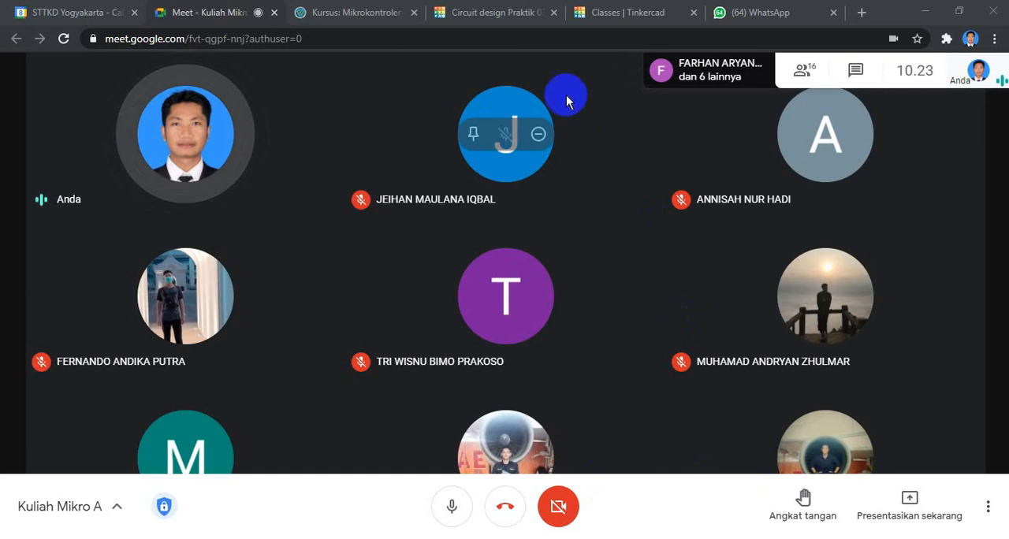
# Open the Mikrokontroler course page and review the materials in its Praktik 03-Simulasi Digital Input section.
pyautogui.click(357, 12)
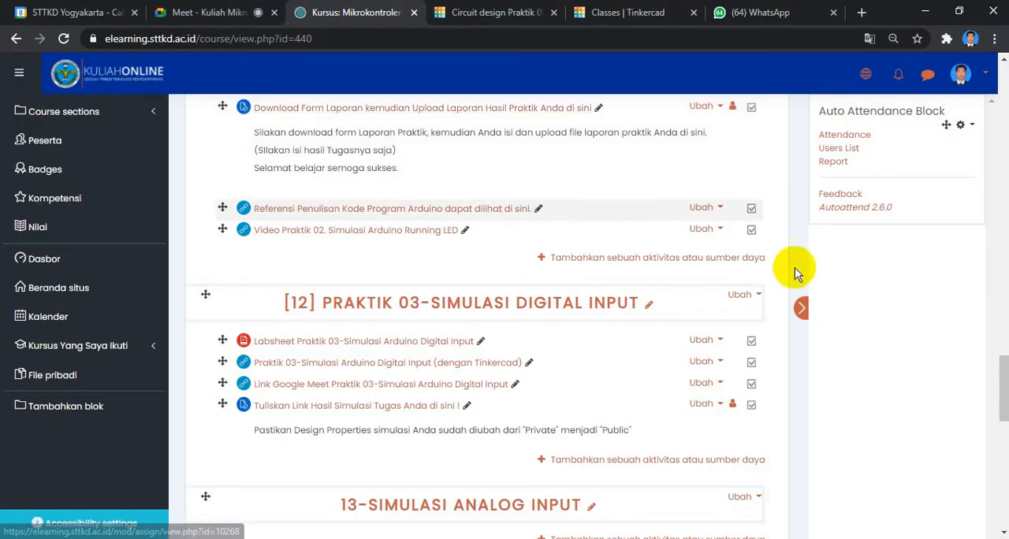
pyautogui.scroll(-2, 666, 341)
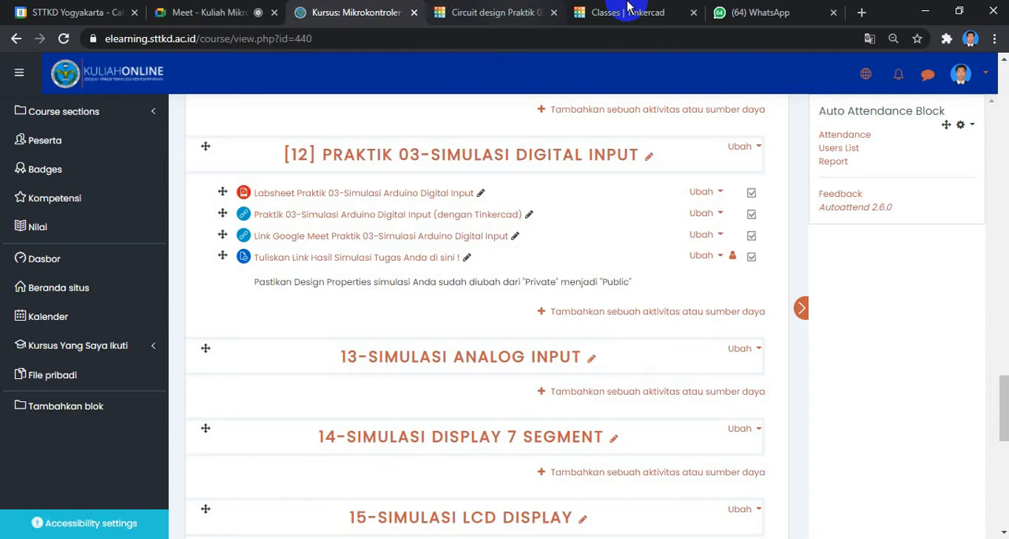
# Switch to the Tinkercad classroom and look through the student list of the Mikro A class.
pyautogui.click(628, 11)
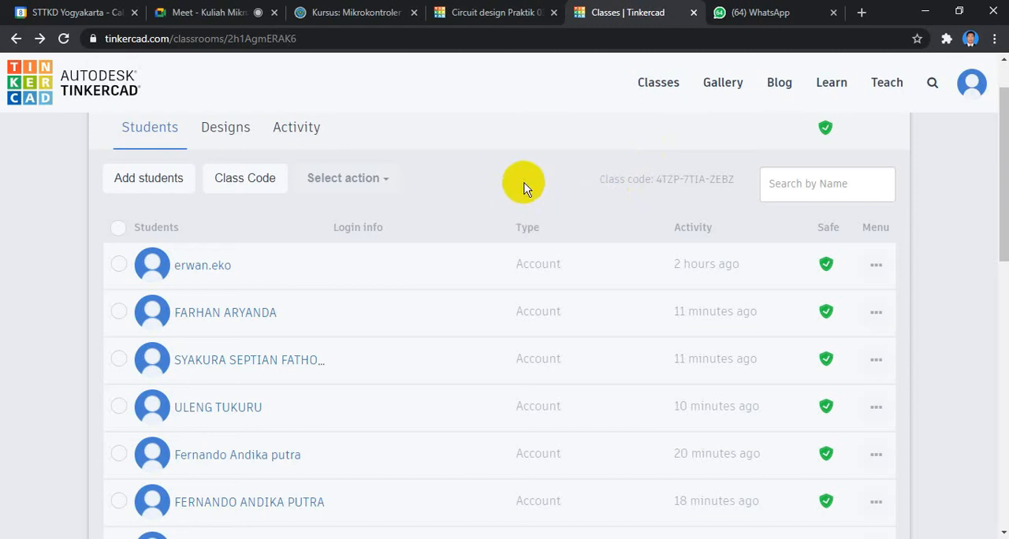
pyautogui.scroll(-1, 509, 196)
pyautogui.scroll(-1, 504, 199)
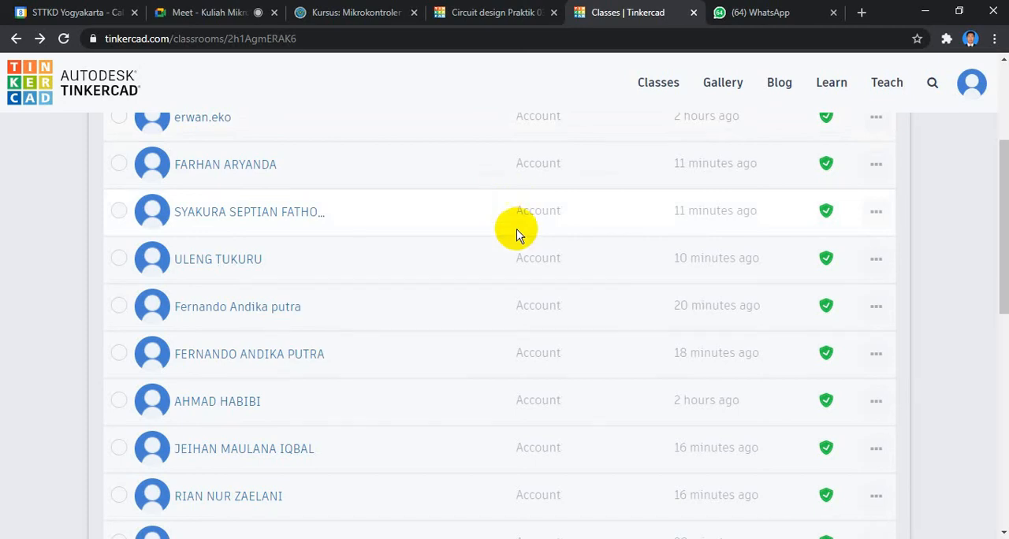
pyautogui.scroll(-4, 518, 234)
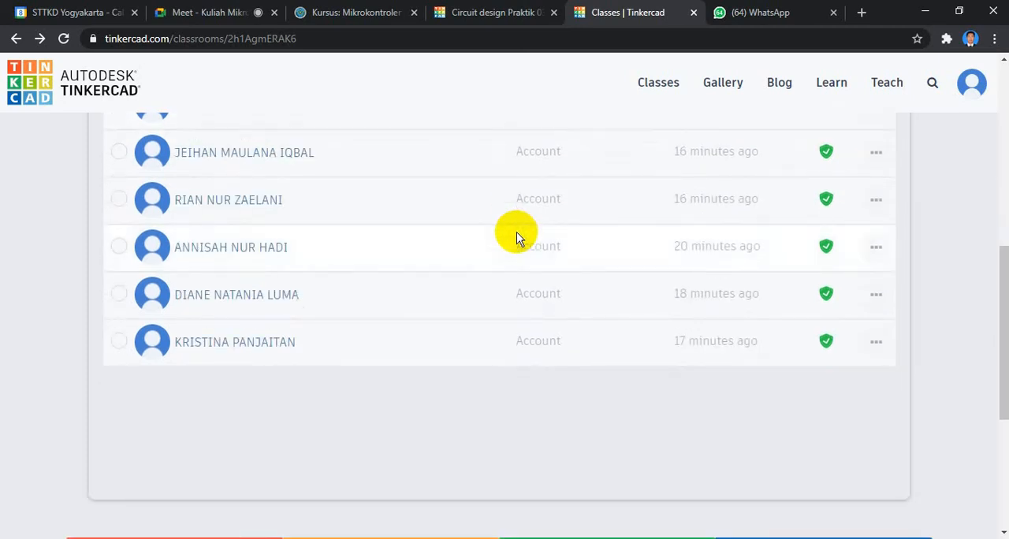
pyautogui.scroll(4, 518, 236)
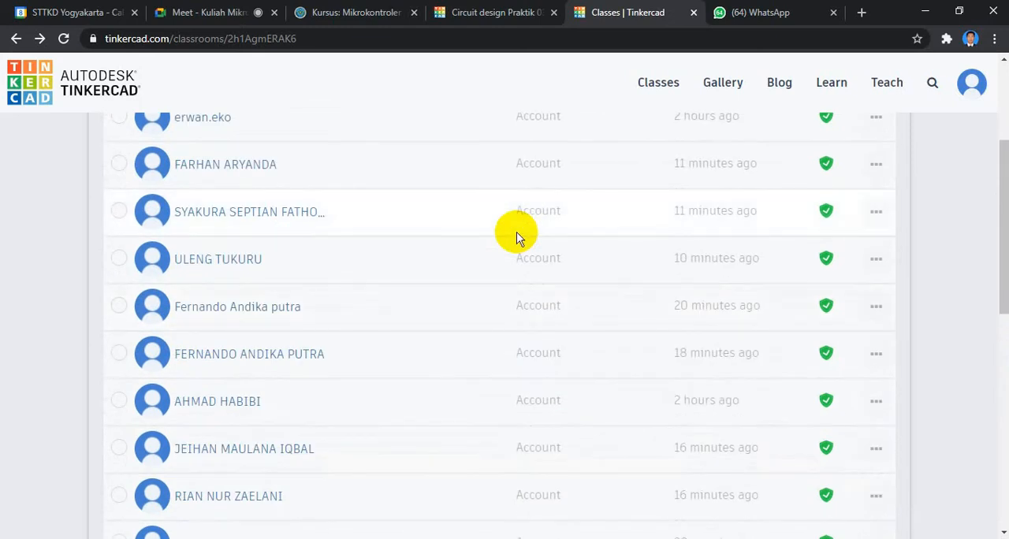
pyautogui.scroll(3, 518, 235)
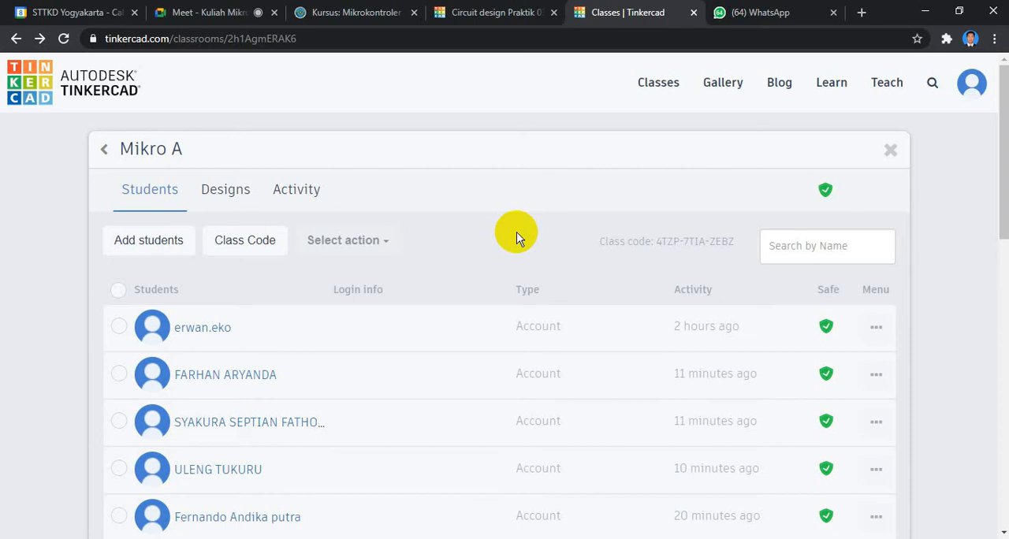
pyautogui.scroll(-1, 536, 263)
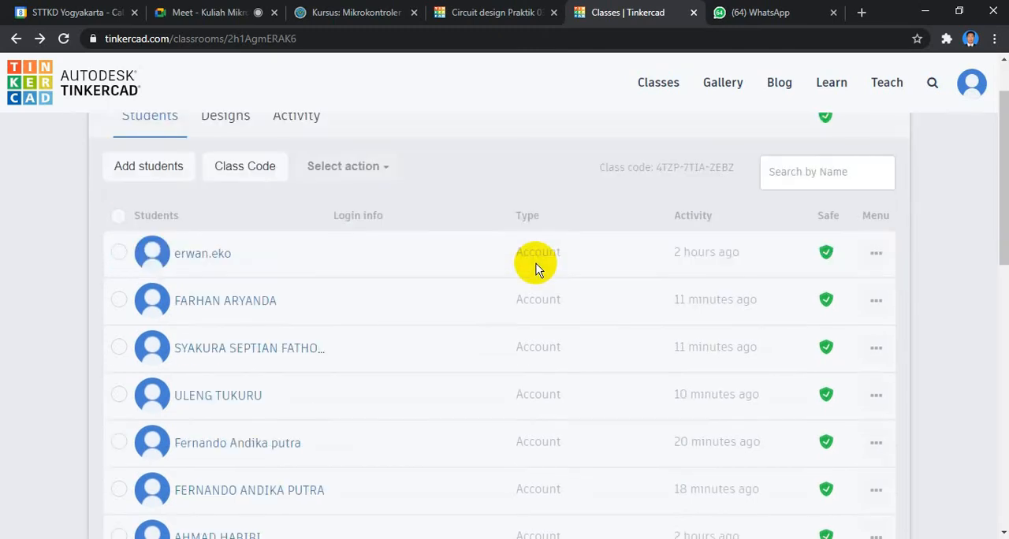
pyautogui.scroll(-1, 536, 263)
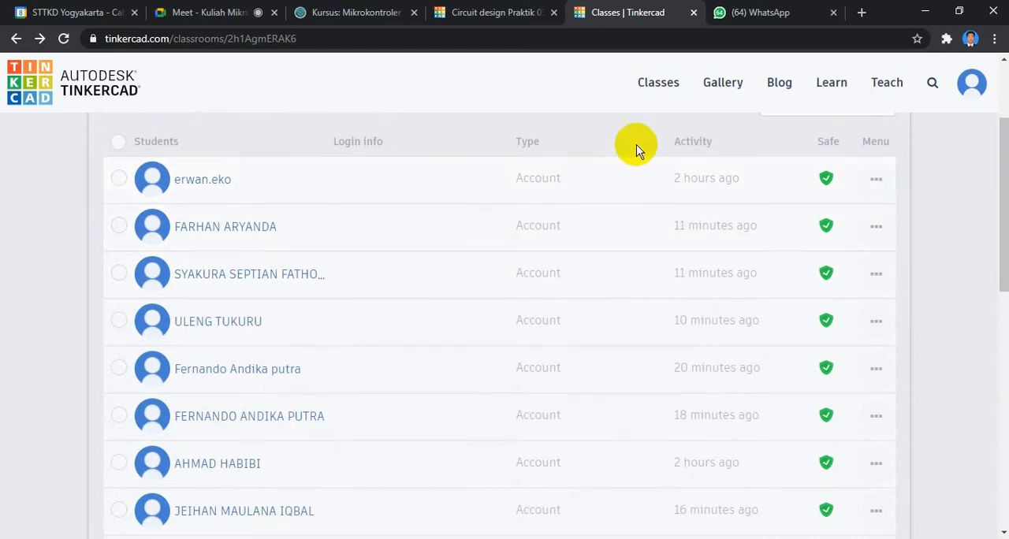
# Switch to the Simulasi Arduino Digital Input PDF in Acrobat Reader and read from the objectives through the Aplikasi Dasar description.
pyautogui.click(922, 16)
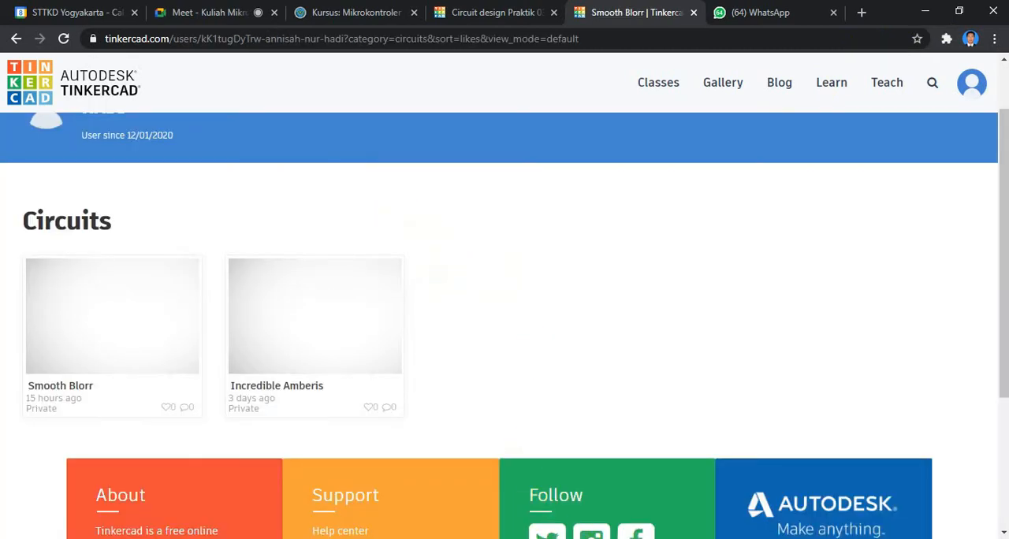
pyautogui.moveTo(599, 537)
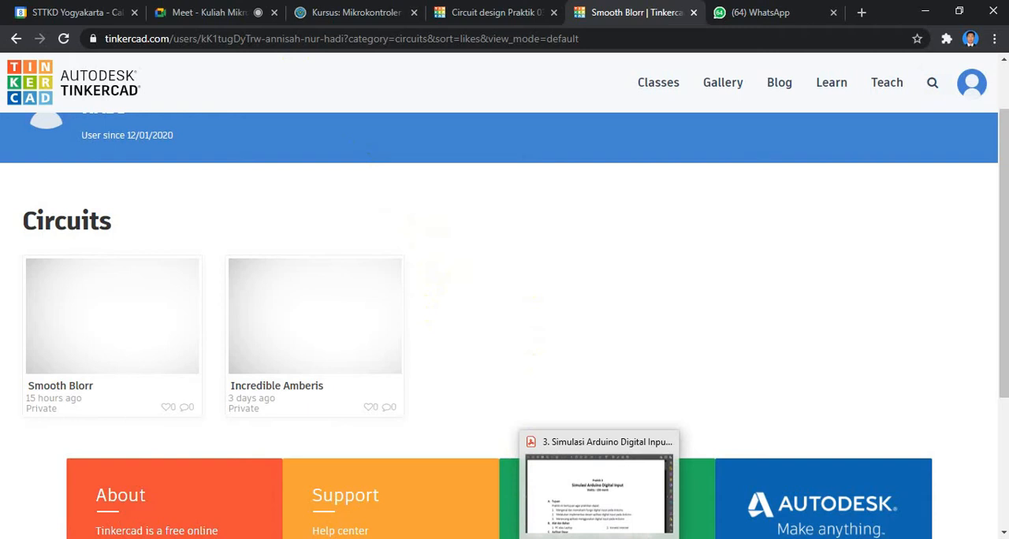
pyautogui.click(599, 488)
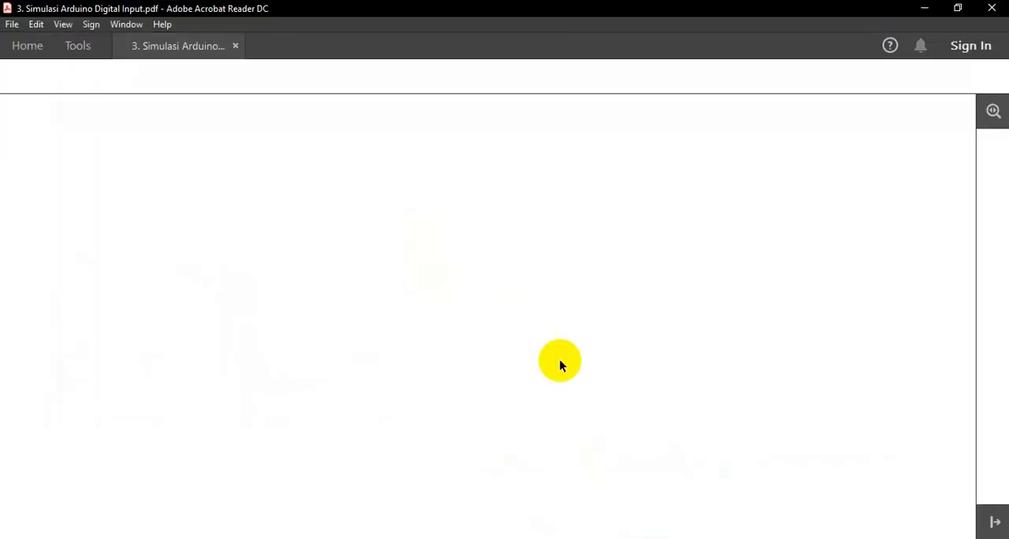
pyautogui.scroll(-1, 623, 293)
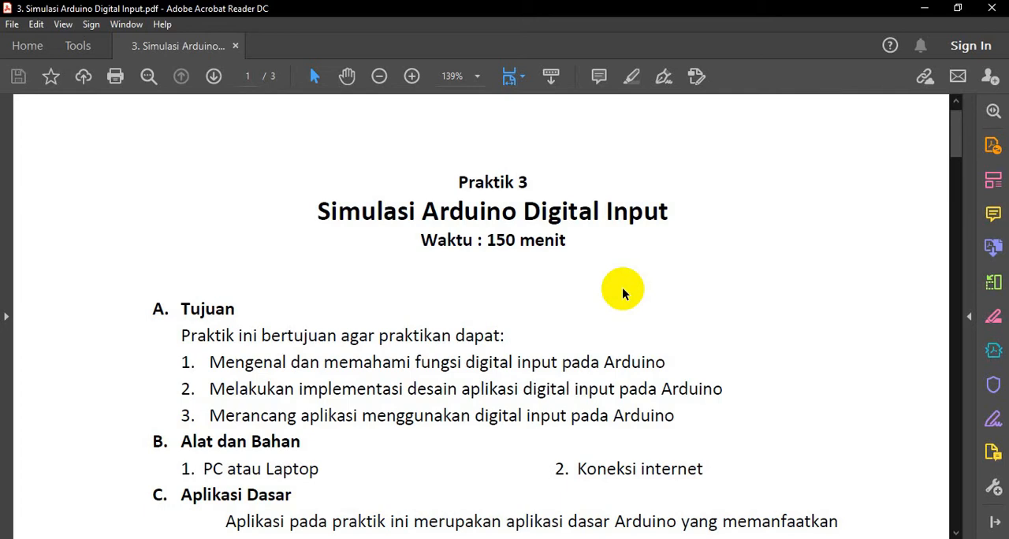
pyautogui.scroll(-1, 623, 293)
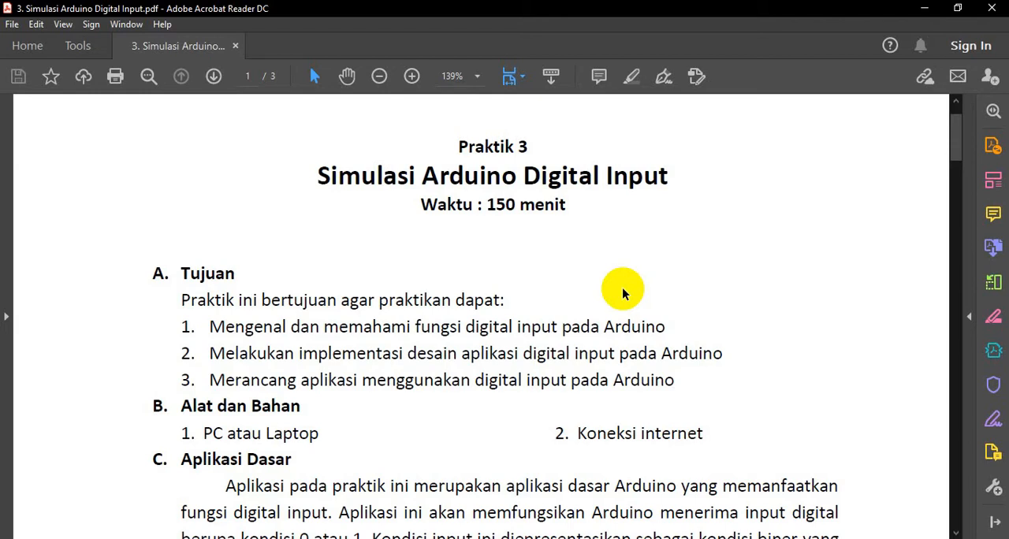
pyautogui.scroll(-1, 622, 291)
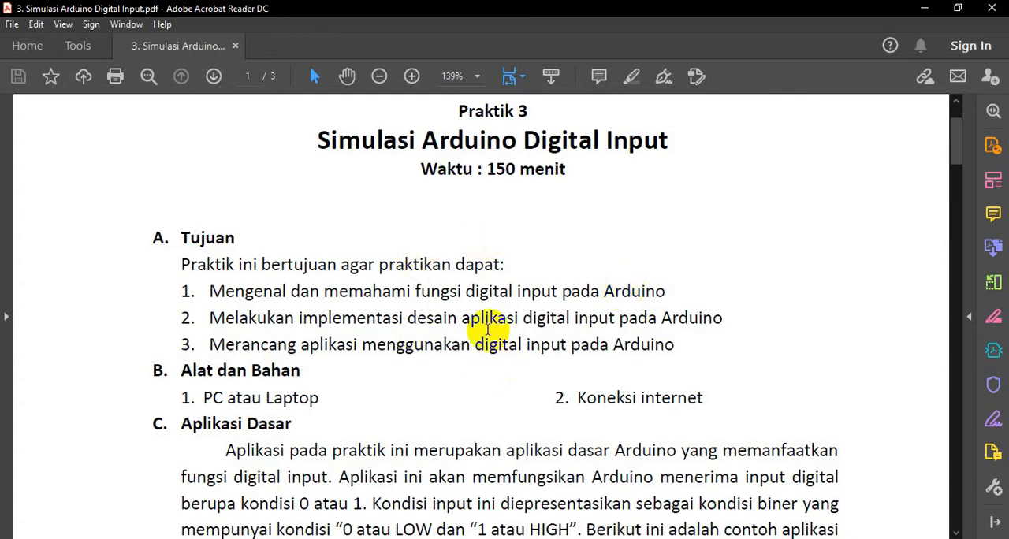
pyautogui.scroll(-1, 487, 329)
pyautogui.scroll(1, 487, 329)
pyautogui.scroll(-4, 487, 330)
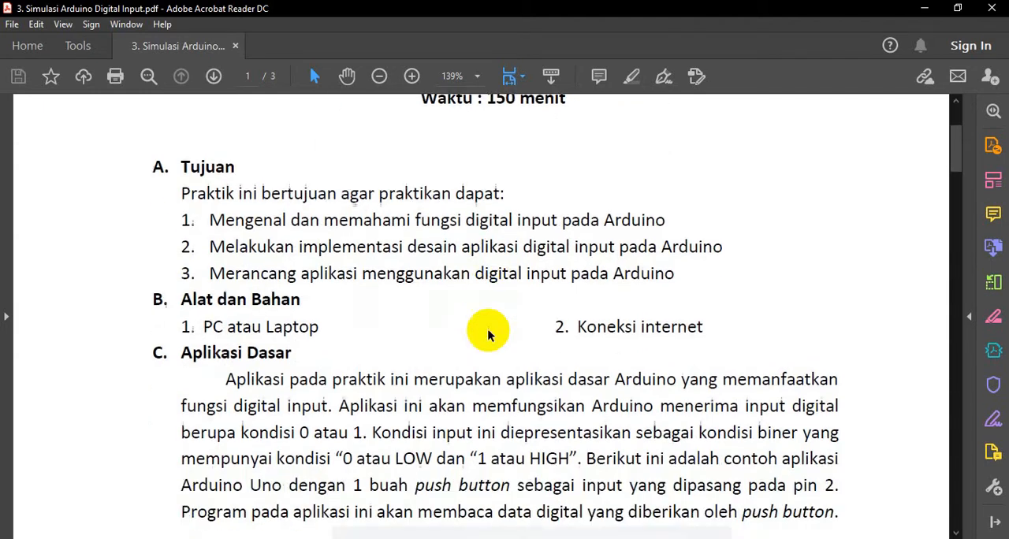
pyautogui.scroll(-5, 487, 329)
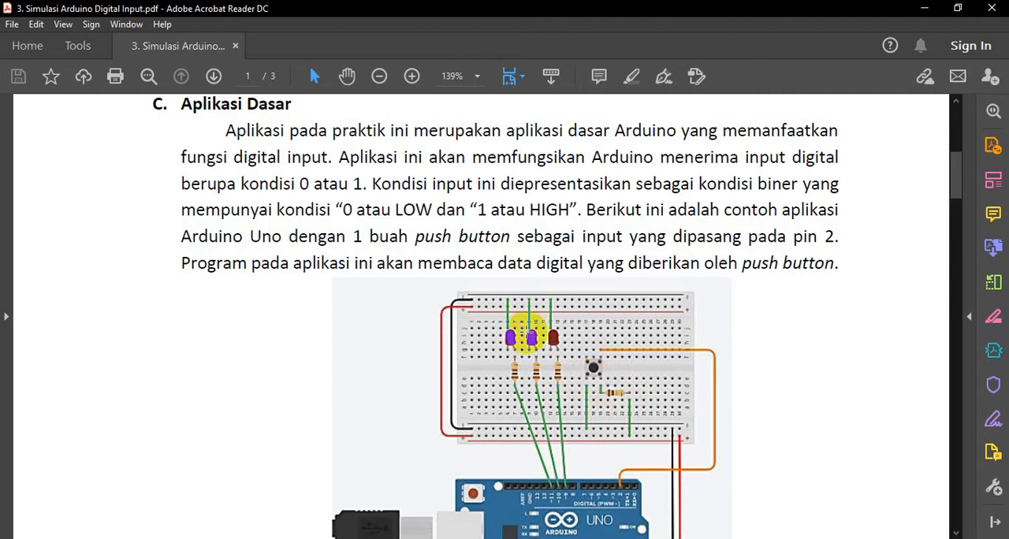
# Switch to the browser and bring up the Praktik 03-Simulasi Arduino Digital Input circuit design in Tinkercad.
pyautogui.click(562, 538)
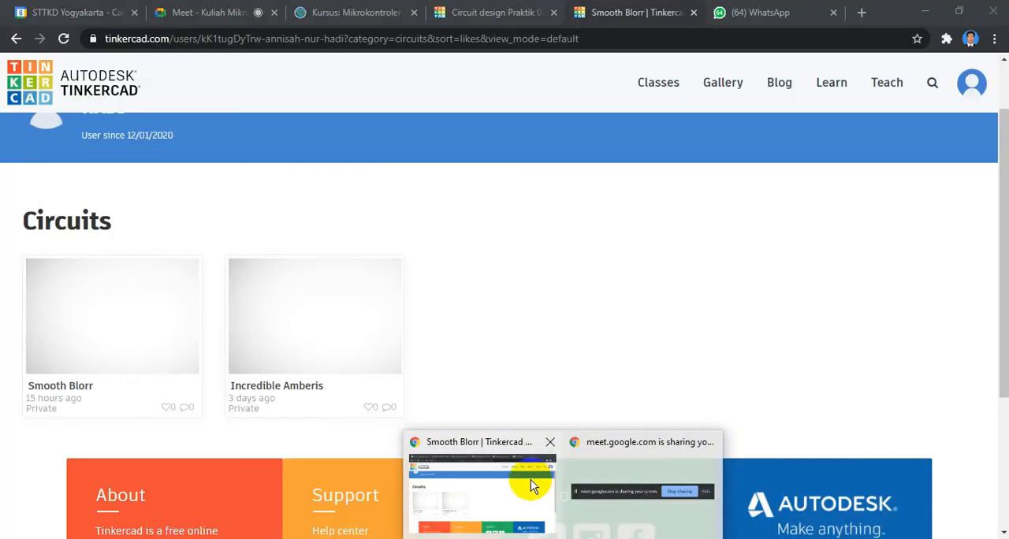
pyautogui.click(530, 480)
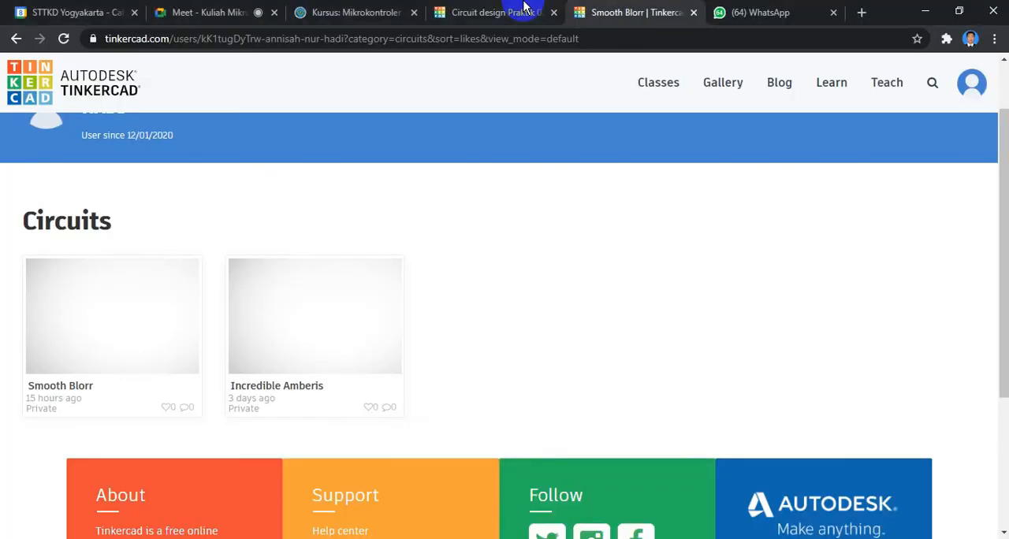
pyautogui.click(507, 8)
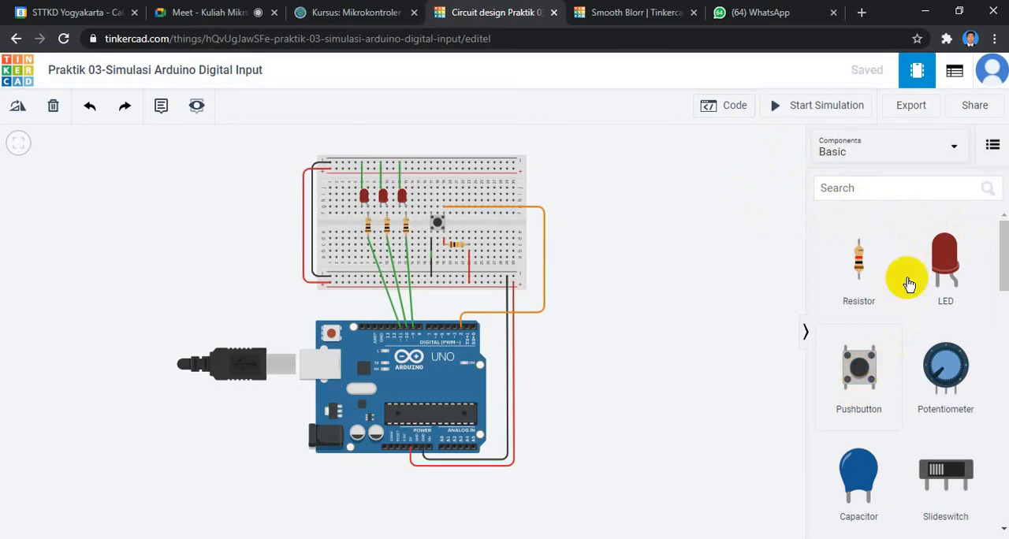
# Show the Basic components with their descriptions and place another pushbutton on the breadboard, beside the horizontal resistor.
pyautogui.click(993, 146)
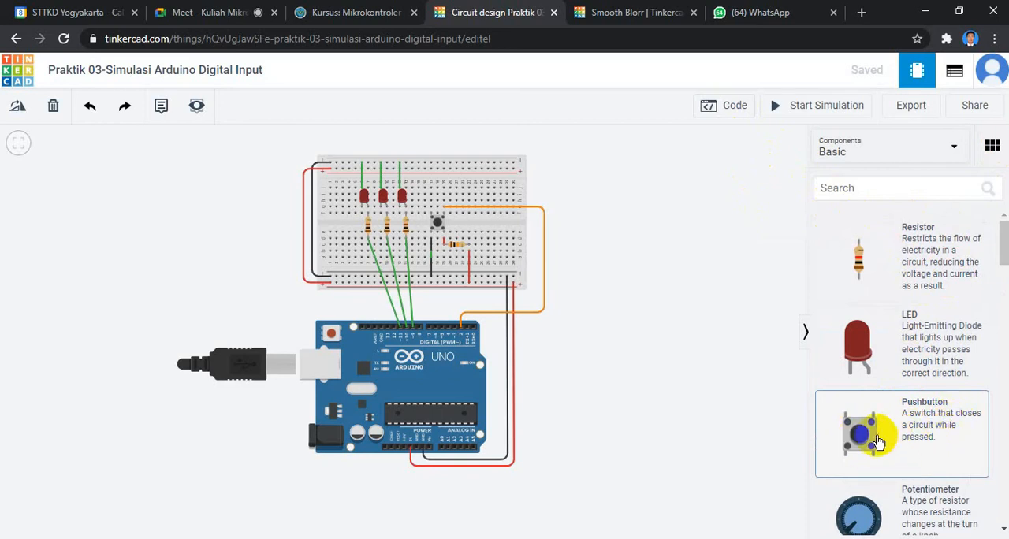
pyautogui.moveTo(862, 438); pyautogui.dragTo(867, 445)
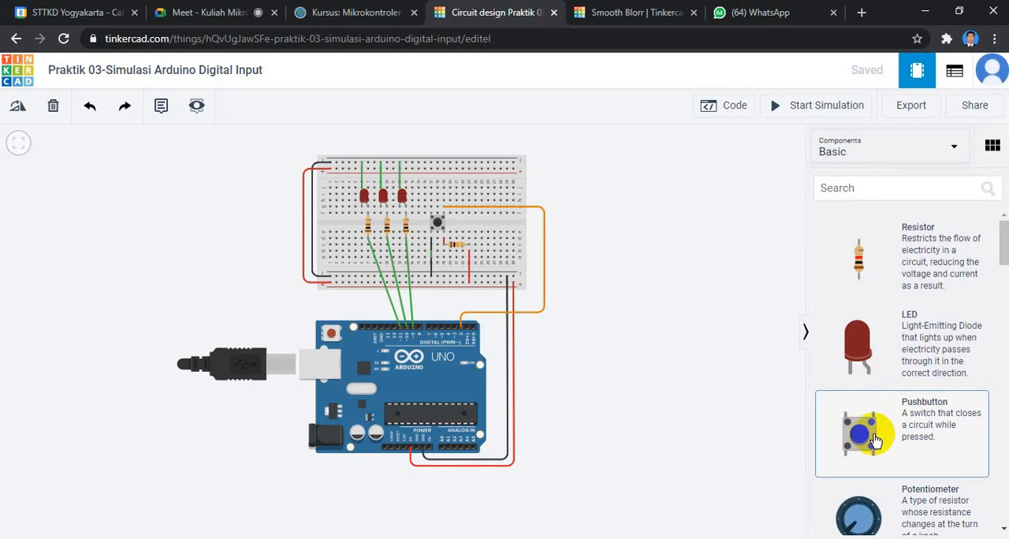
pyautogui.moveTo(874, 434); pyautogui.dragTo(472, 249)
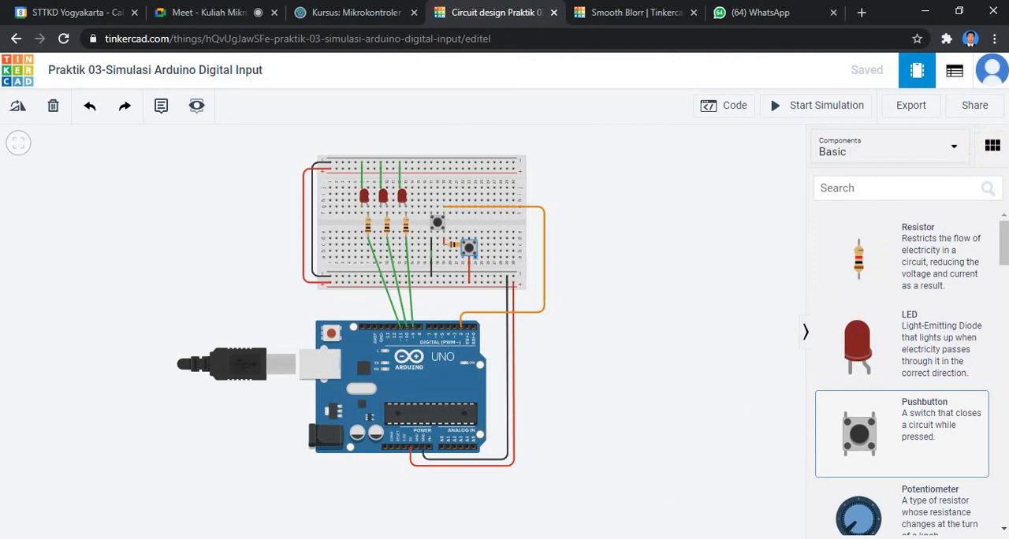
# Return to the labsheet PDF in Acrobat Reader and examine the pushbutton circuit wiring in Gambar 1.
pyautogui.hotkey('alt', 'Tab')
pyautogui.scroll(-4, 639, 383)
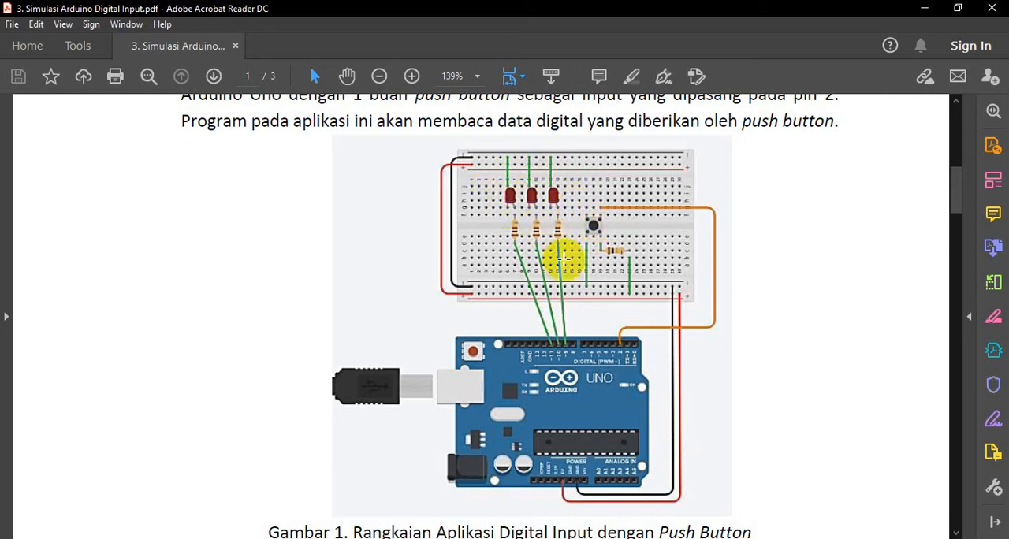
pyautogui.scroll(-5, 596, 319)
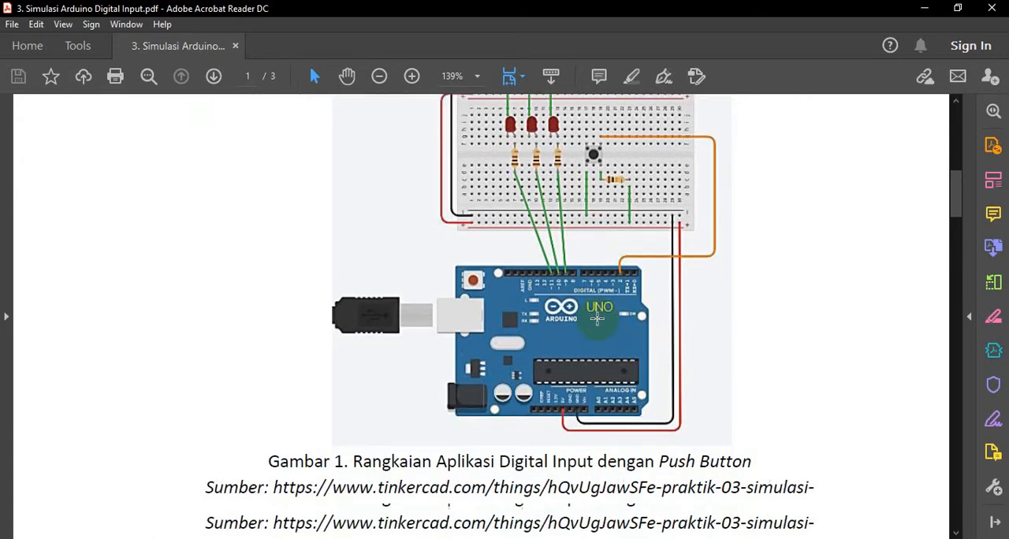
pyautogui.scroll(2, 597, 318)
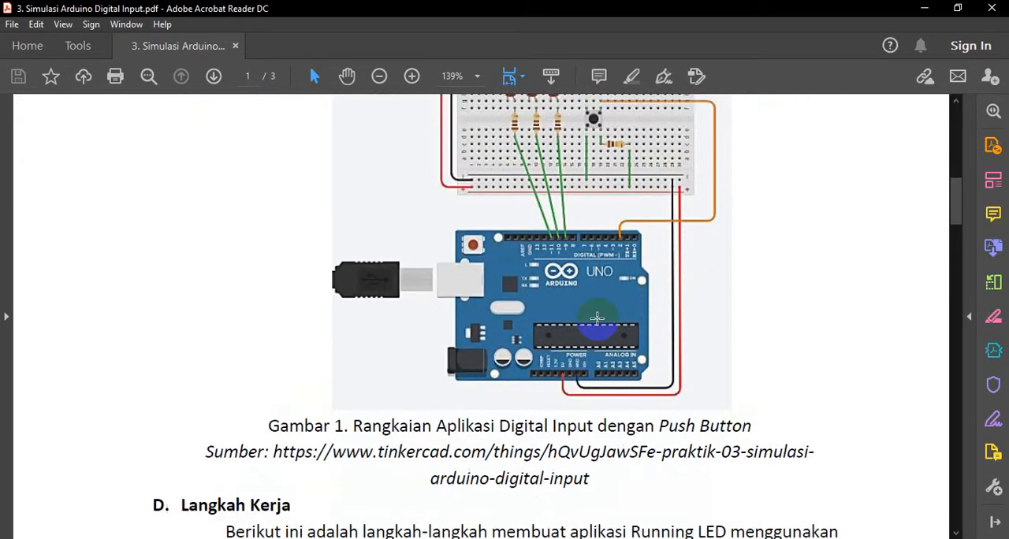
pyautogui.scroll(1, 597, 318)
pyautogui.scroll(1, 596, 319)
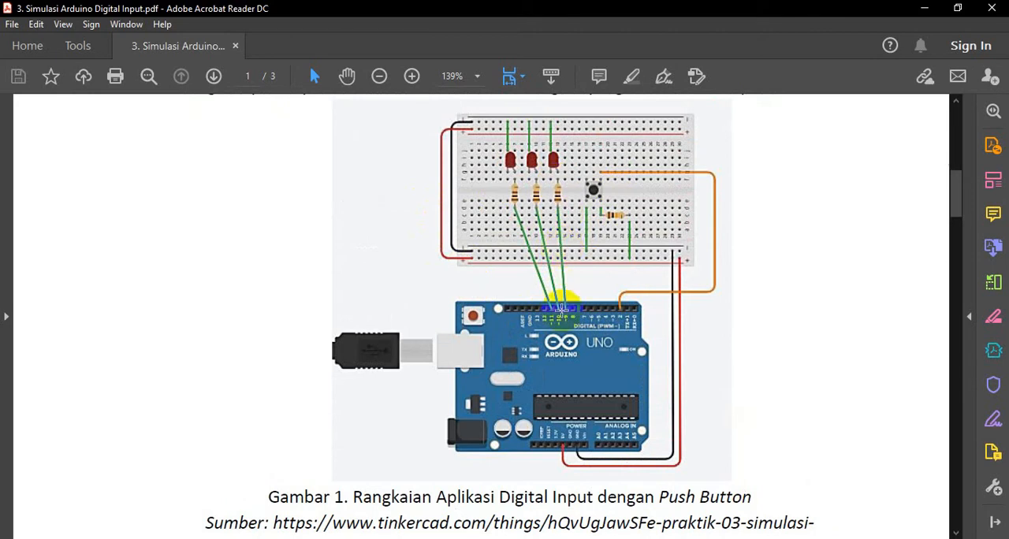
# Read the Langkah Kerja instructions and the digital input program code through the nyalaLED==3 condition.
pyautogui.scroll(-5, 561, 307)
pyautogui.scroll(-10, 561, 312)
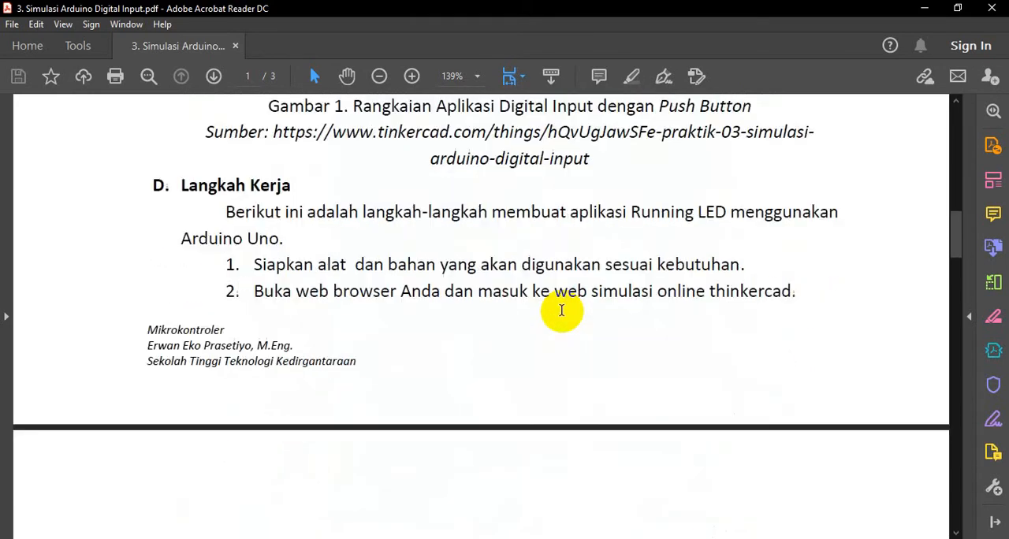
pyautogui.scroll(-3, 561, 314)
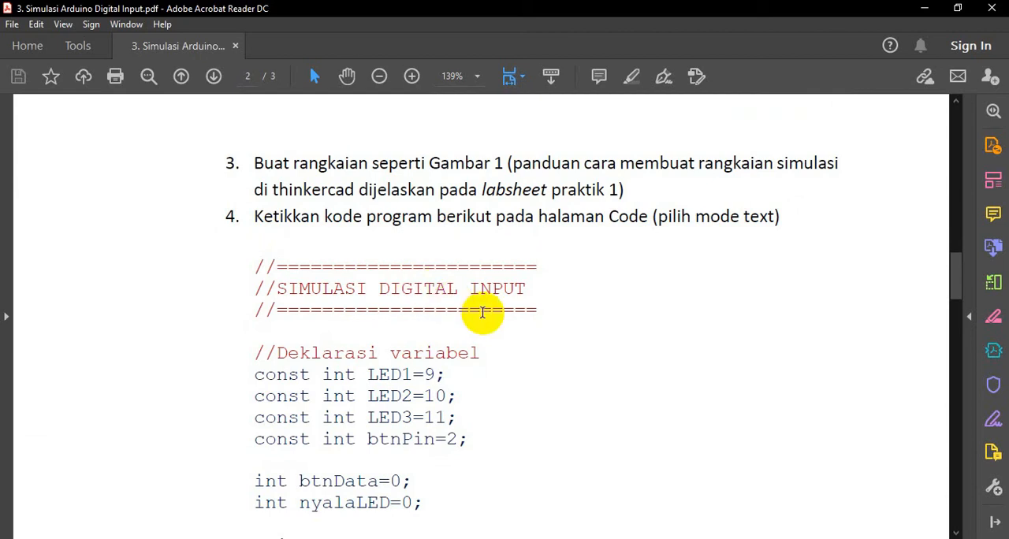
pyautogui.scroll(-1, 482, 312)
pyautogui.scroll(-1, 483, 313)
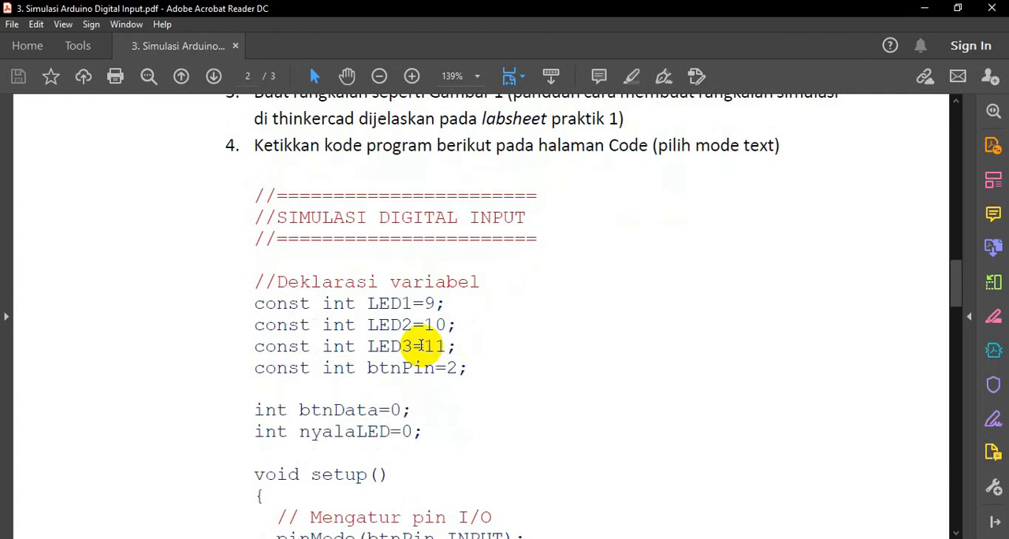
pyautogui.scroll(-4, 420, 347)
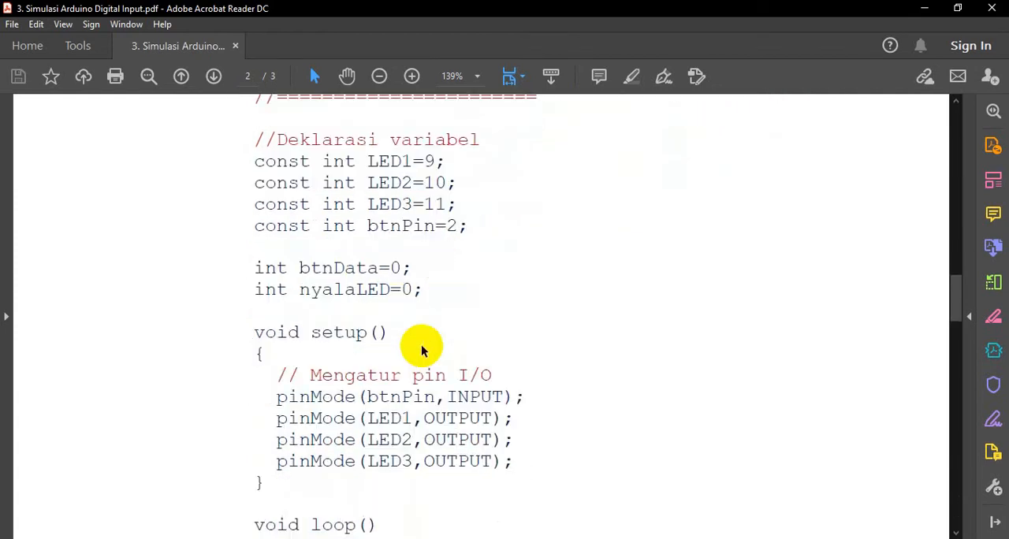
pyautogui.scroll(-10, 422, 349)
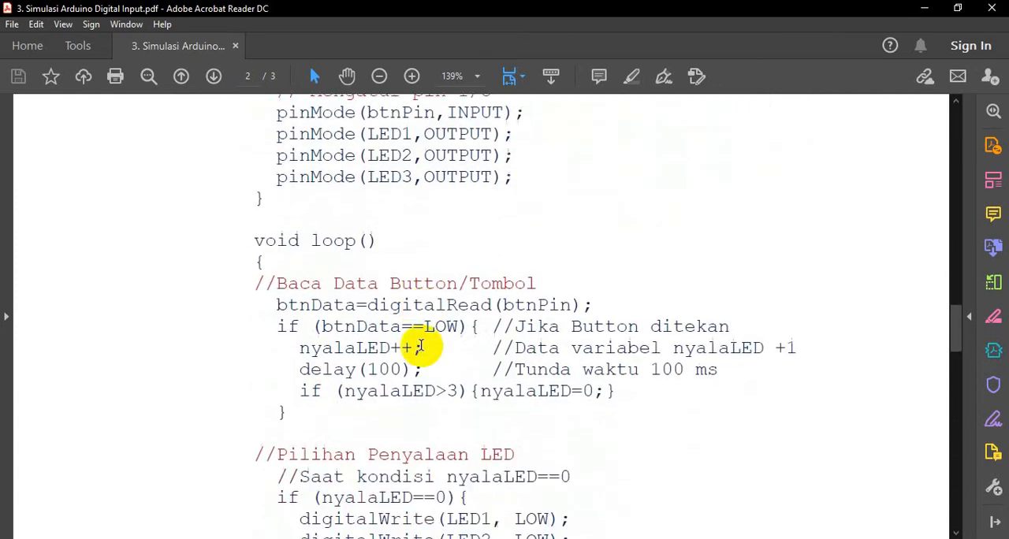
pyautogui.scroll(-9, 422, 349)
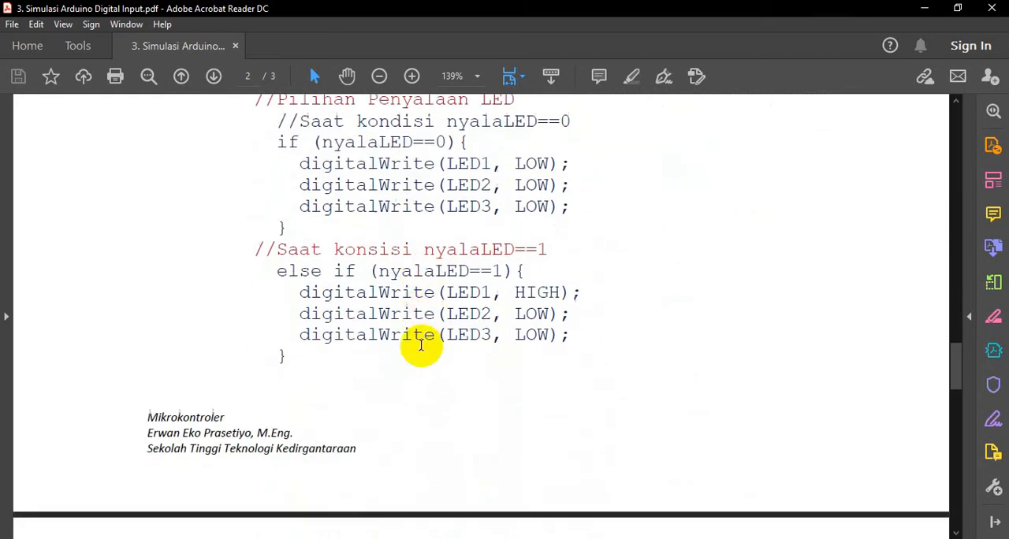
pyautogui.scroll(-9, 422, 349)
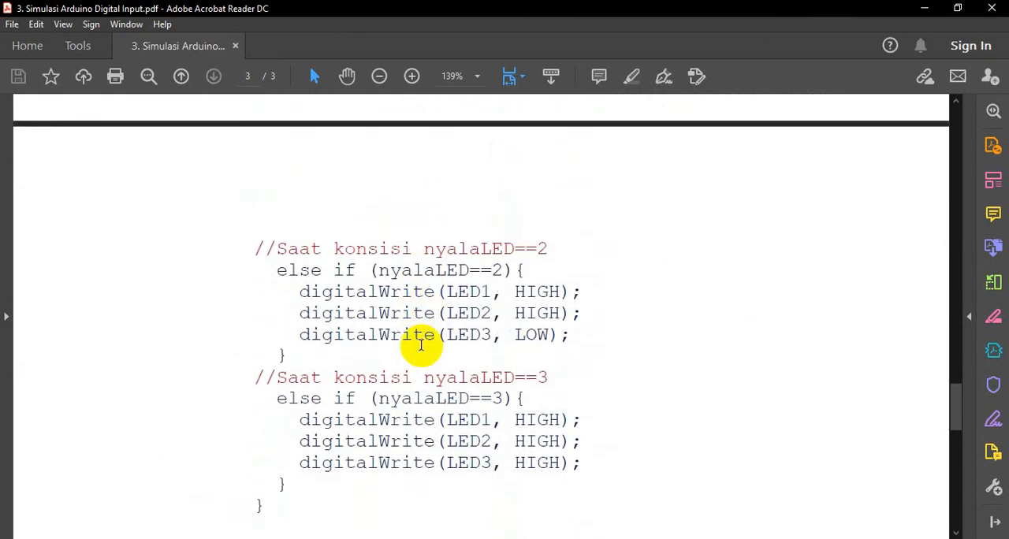
# Switch back to the Praktik 03 circuit in Tinkercad and remove the spare pushbutton beside the Arduino.
pyautogui.click(563, 538)
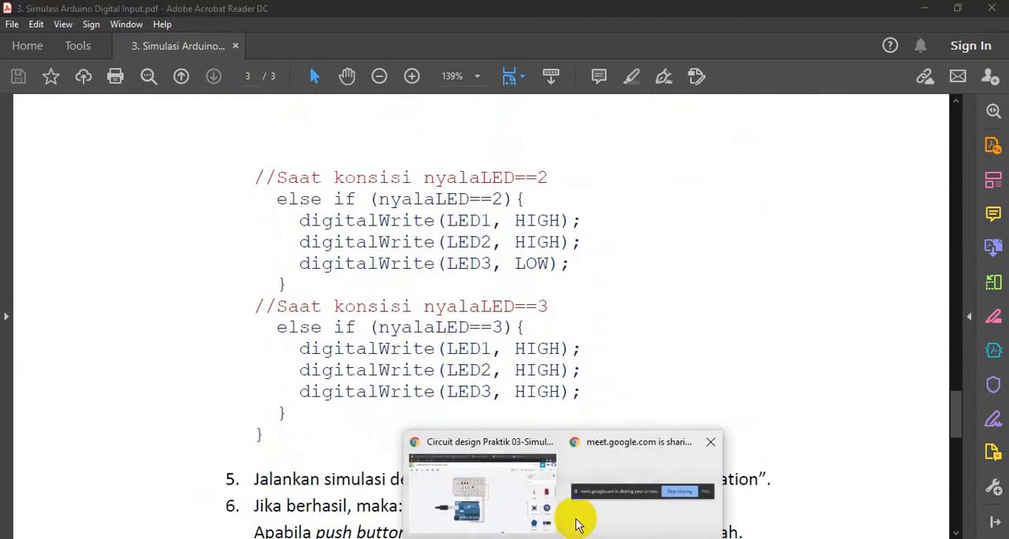
pyautogui.click(522, 516)
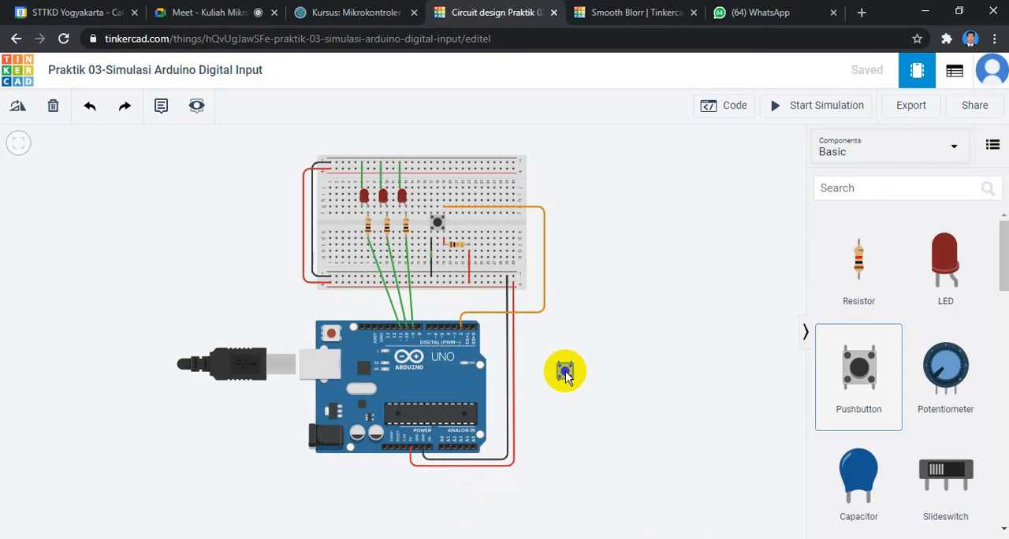
pyautogui.moveTo(566, 377); pyautogui.dragTo(637, 349)
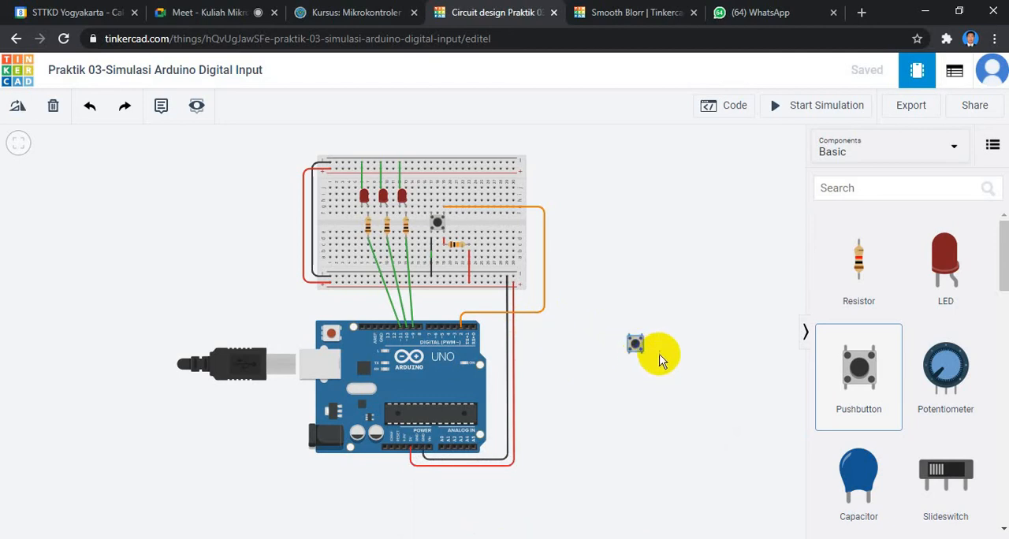
pyautogui.press('Escape')
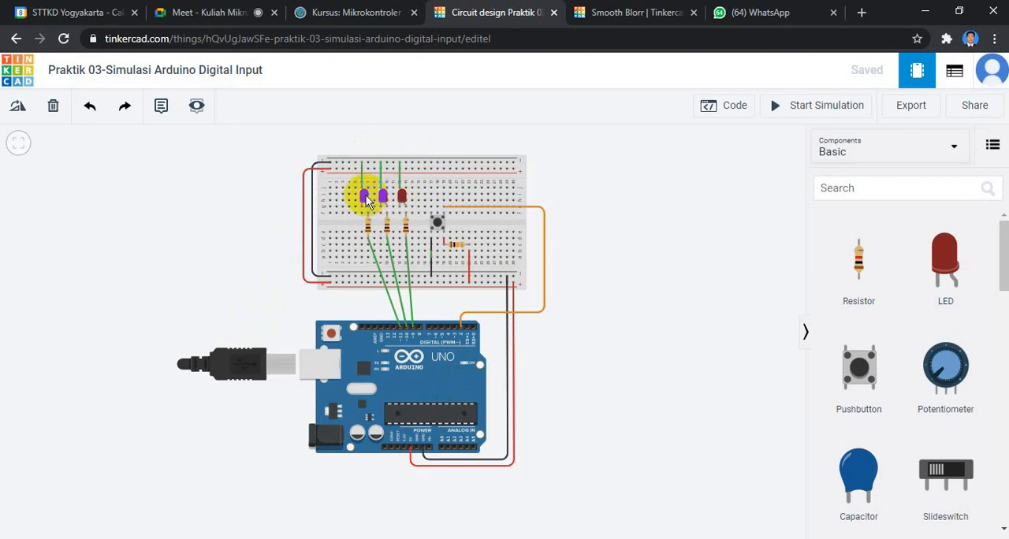
# Examine the LED, resistor and pushbutton wiring on the breadboard, discarding the stray wire started at the pushbutton's black ground wire.
pyautogui.scroll(1, 366, 201)
pyautogui.scroll(1, 374, 226)
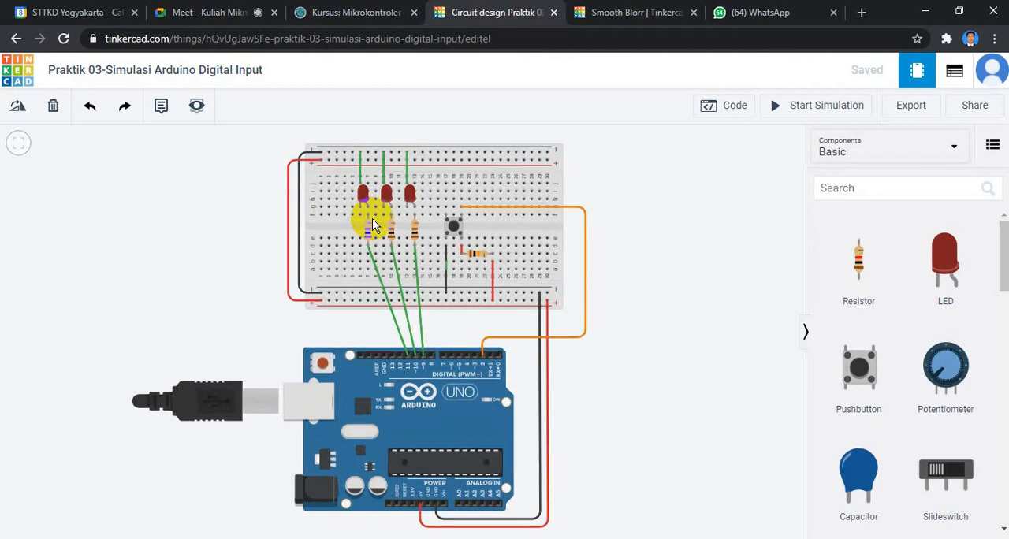
pyautogui.scroll(1, 374, 226)
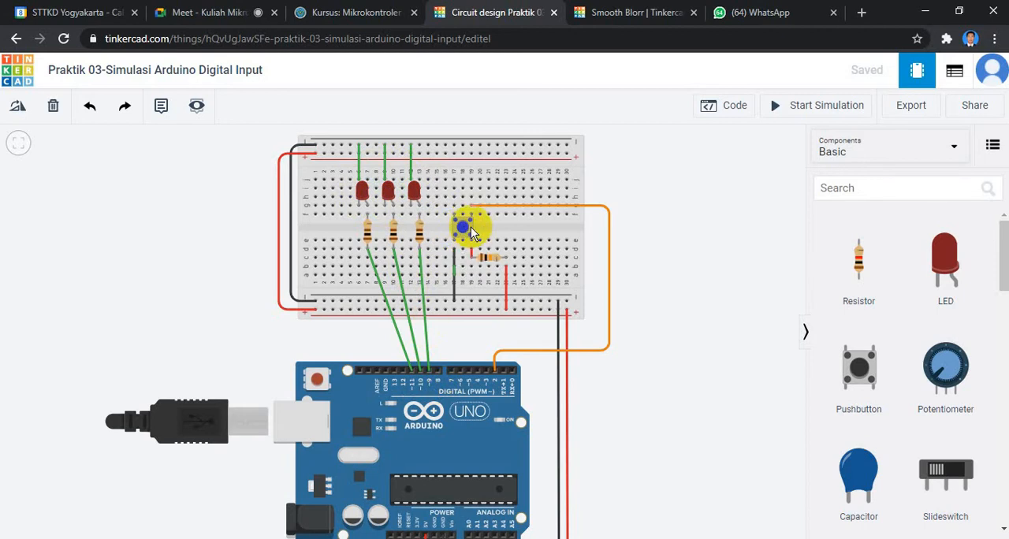
pyautogui.click(454, 270)
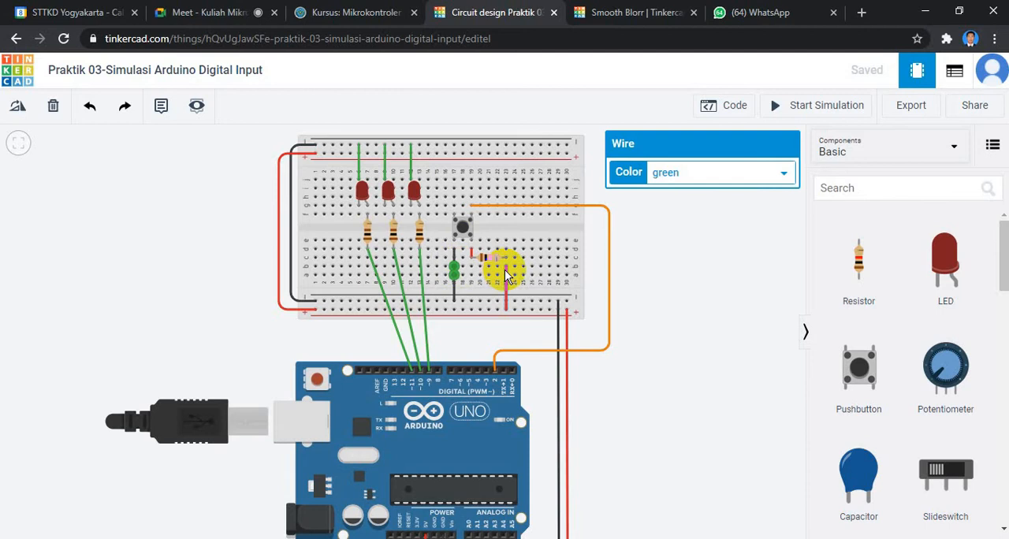
pyautogui.press('Delete')
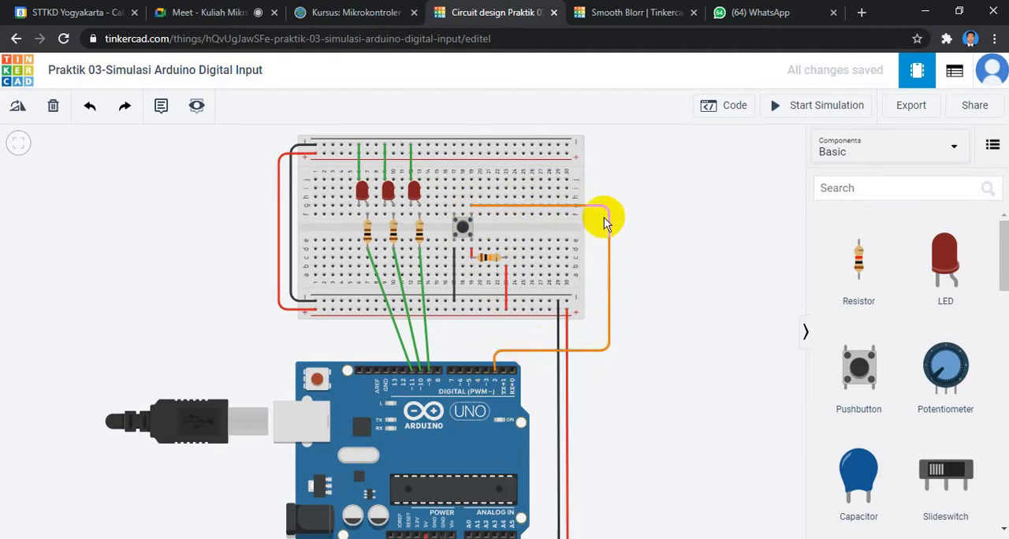
pyautogui.click(464, 230)
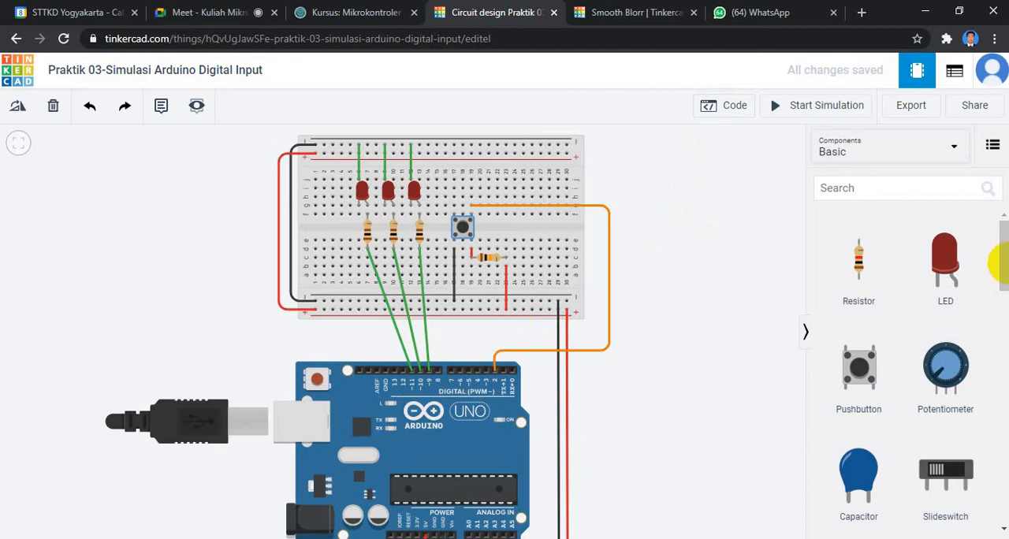
# Examine the Arduino's power and ground wiring and the orange pushbutton wire, and look through the Basic components.
pyautogui.moveTo(1004, 263); pyautogui.dragTo(1005, 276)
pyautogui.scroll(-1, 619, 413)
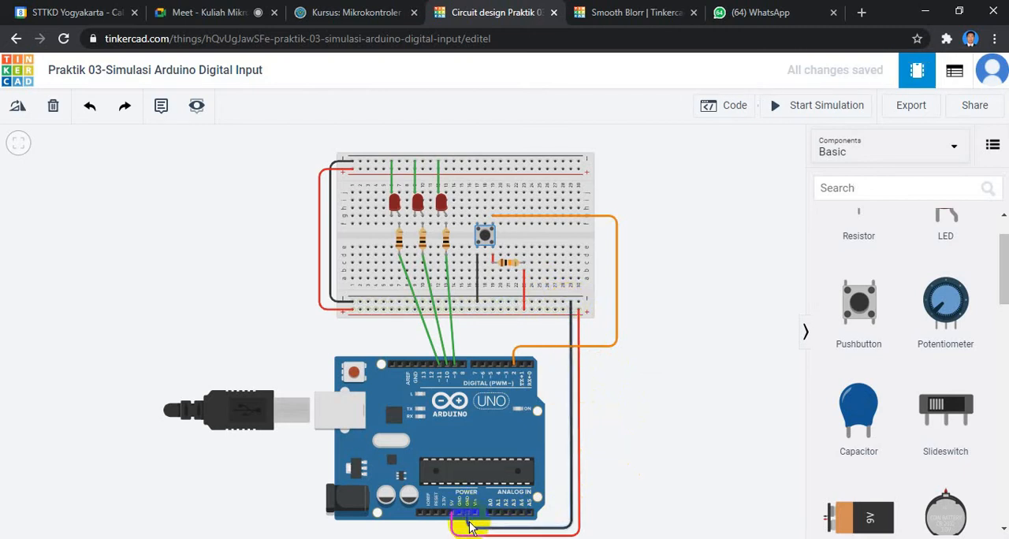
pyautogui.scroll(1, 471, 530)
pyautogui.scroll(1, 471, 528)
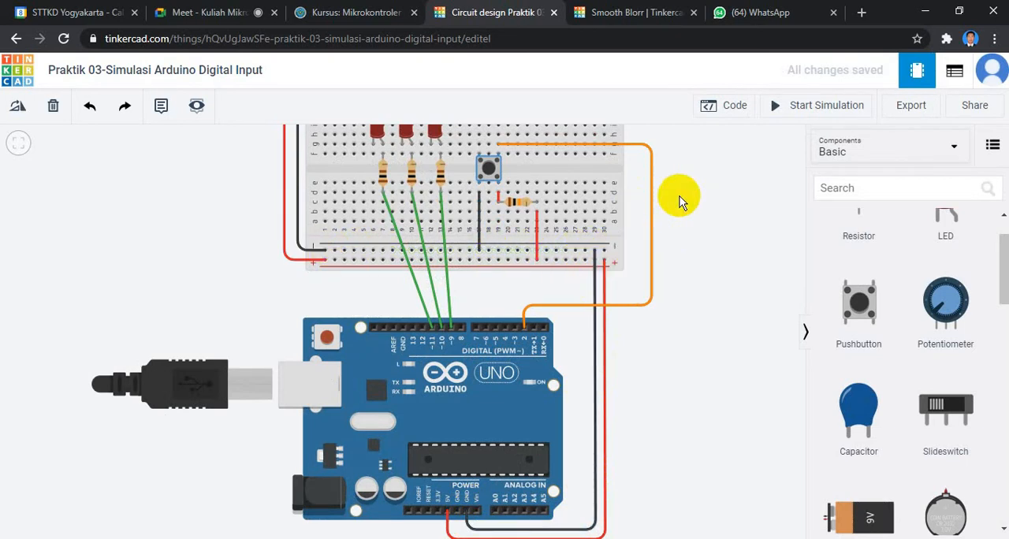
pyautogui.scroll(-1, 705, 173)
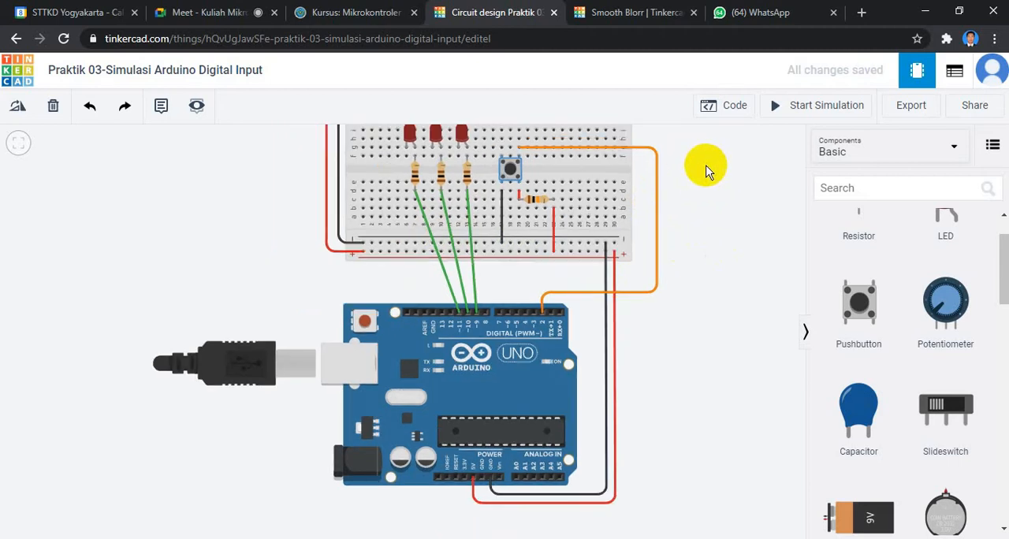
pyautogui.moveTo(712, 237); pyautogui.dragTo(716, 264)
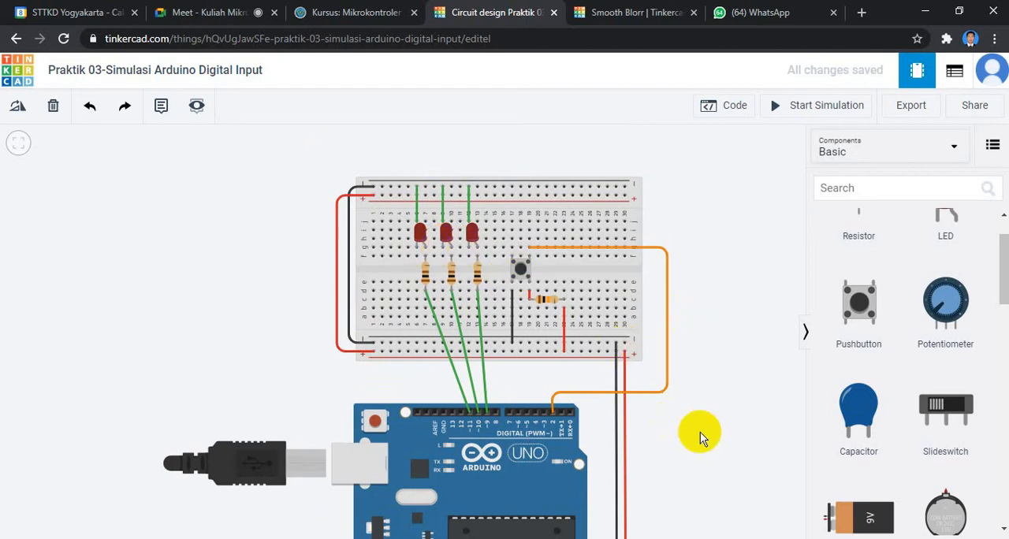
pyautogui.scroll(-1, 700, 432)
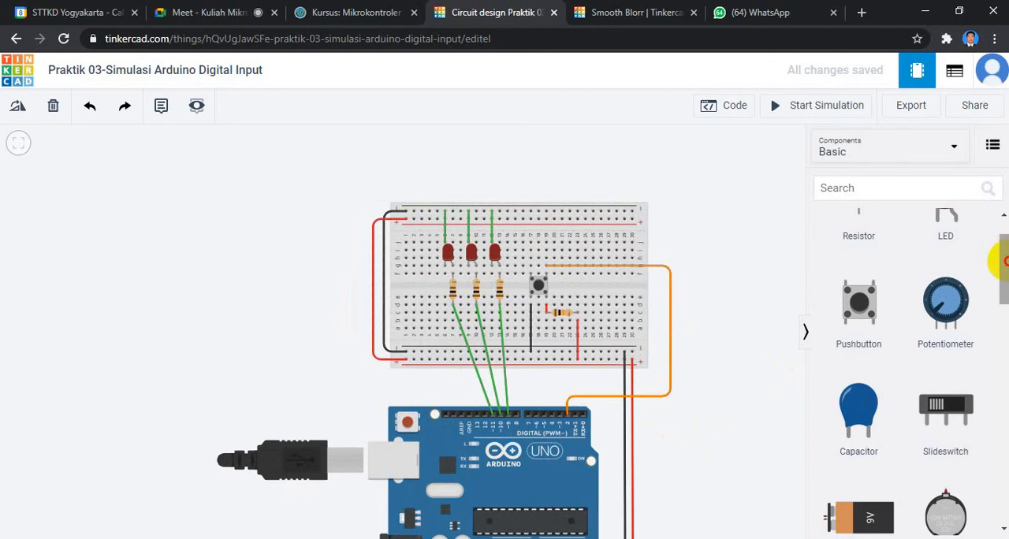
pyautogui.scroll(-2, 1005, 260)
pyautogui.moveTo(715, 372); pyautogui.dragTo(696, 355)
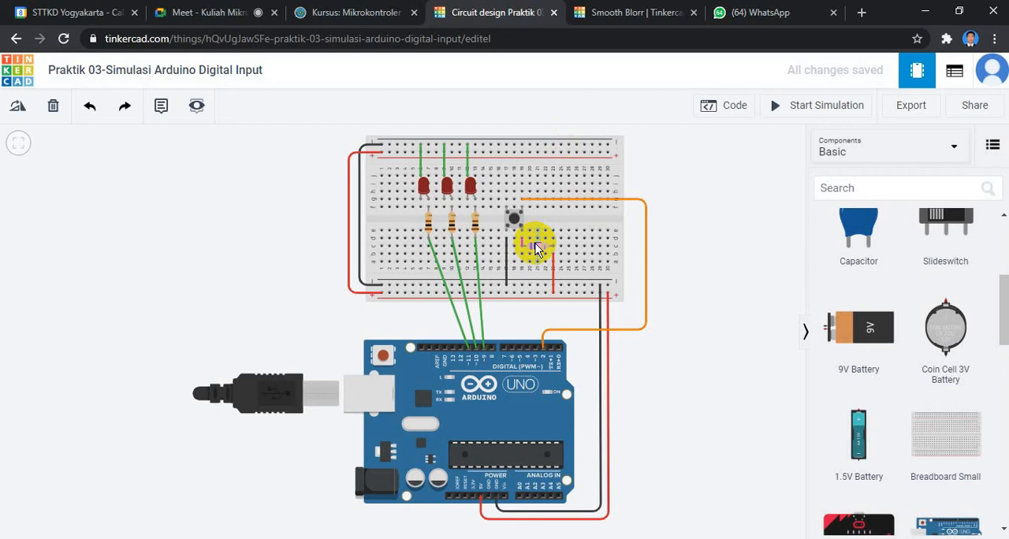
# Place two spare 1 kΩ resistors beside the breadboard and remove the second one.
pyautogui.moveTo(1001, 315); pyautogui.dragTo(1000, 256)
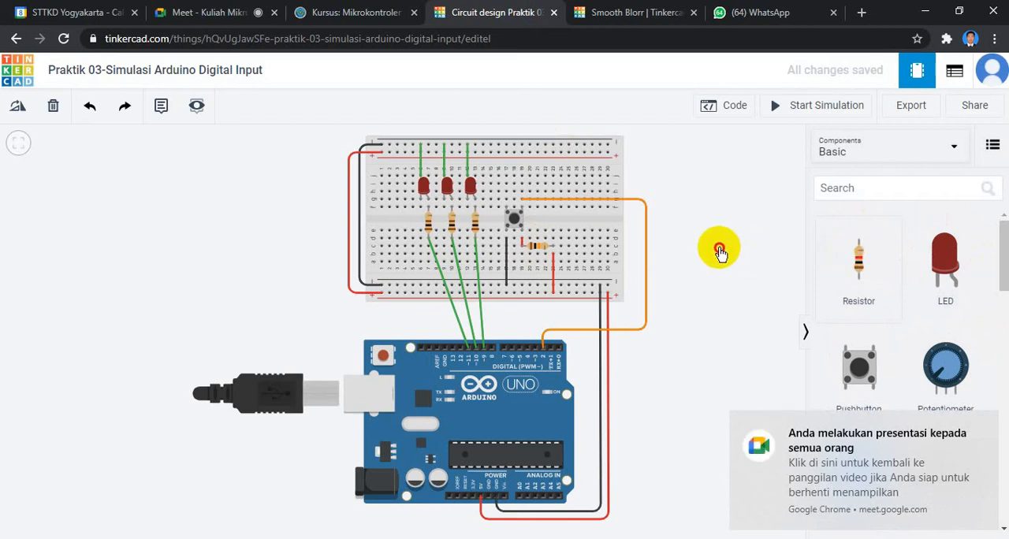
pyautogui.click(982, 423)
pyautogui.click(784, 238)
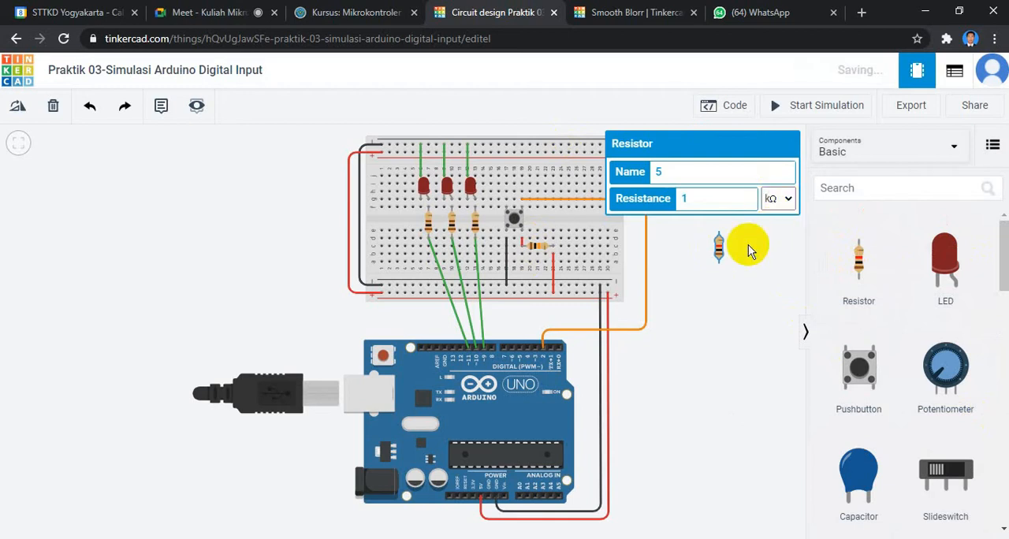
pyautogui.hotkey('ctrl', 'd')
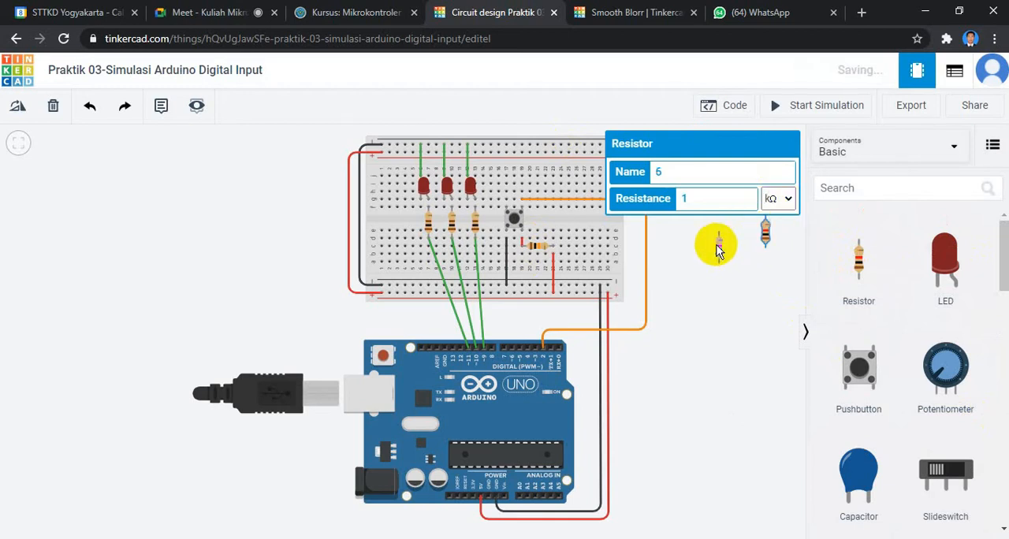
pyautogui.click(773, 235)
pyautogui.click(765, 234)
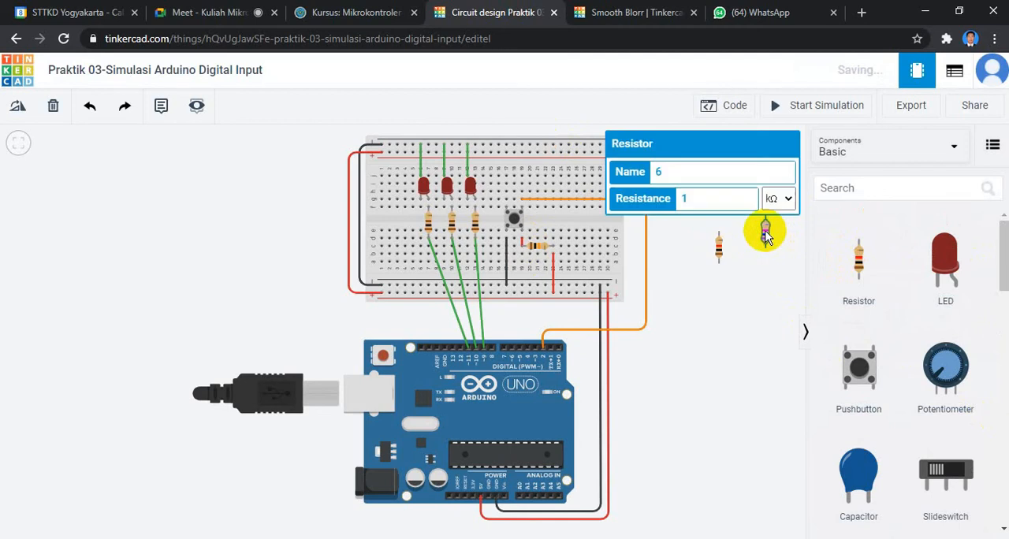
pyautogui.moveTo(765, 235); pyautogui.dragTo(722, 251)
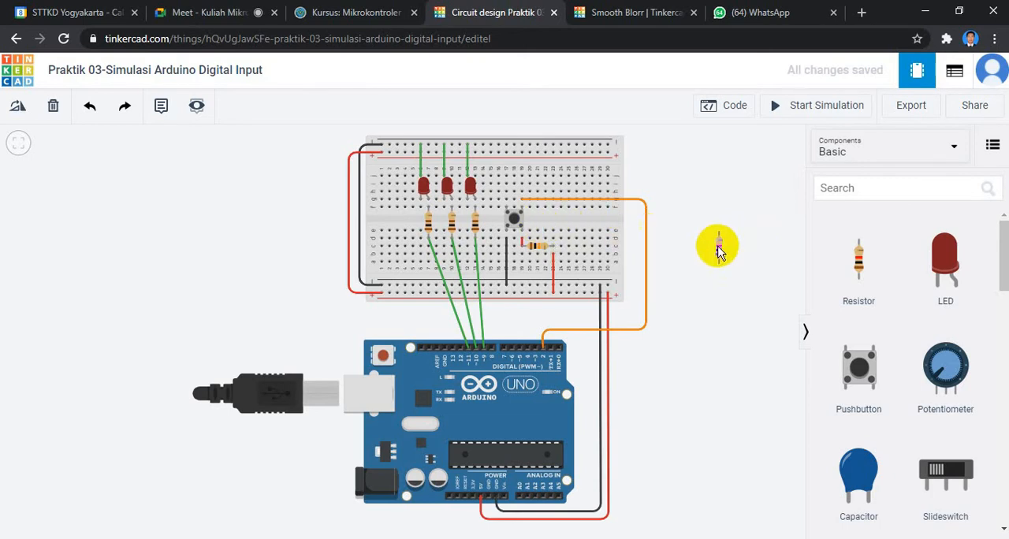
# Move the spare 1 kΩ resistor onto the breadboard's upper rows and rotate it to horizontal.
pyautogui.moveTo(717, 249); pyautogui.dragTo(575, 187)
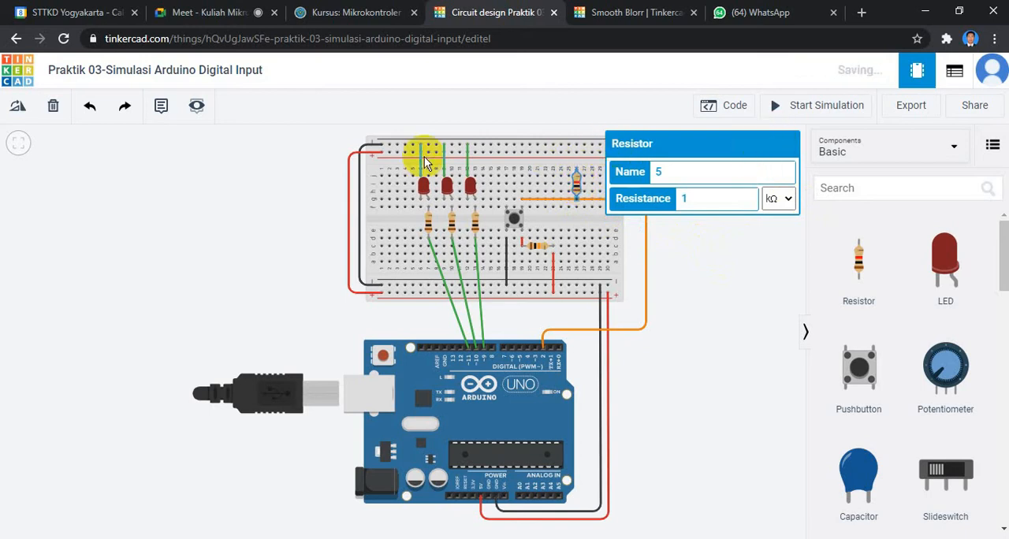
pyautogui.click(17, 107)
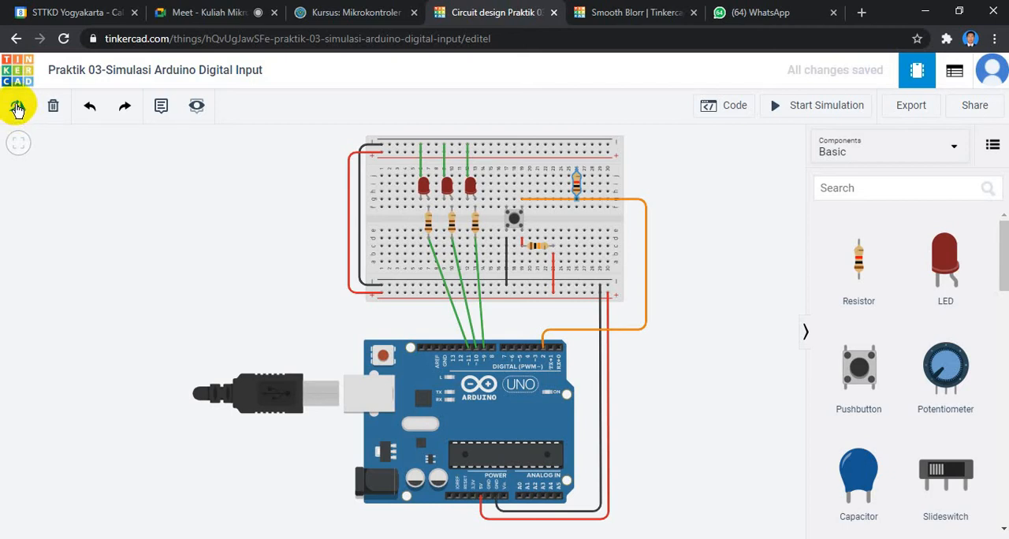
pyautogui.click(18, 109)
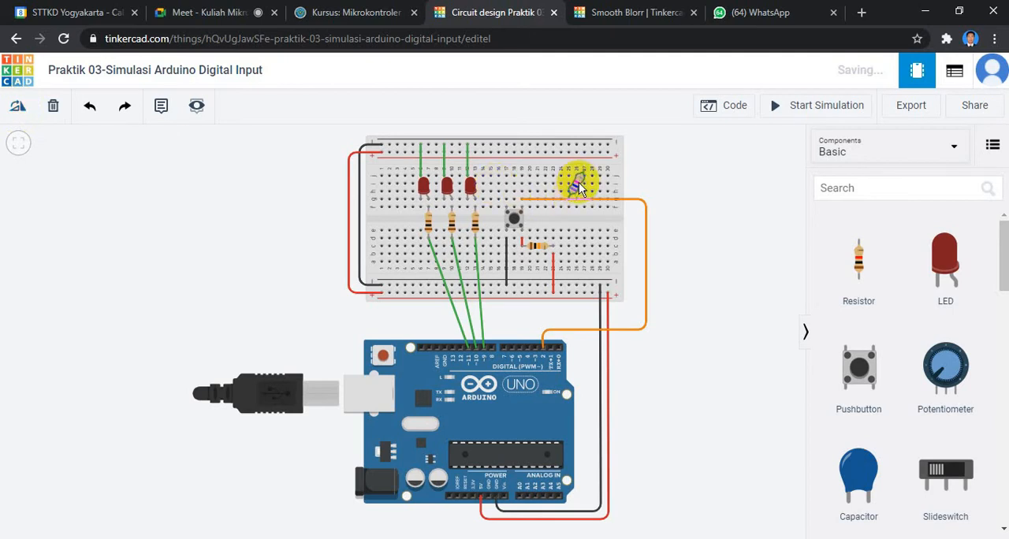
pyautogui.click(15, 110)
pyautogui.click(15, 111)
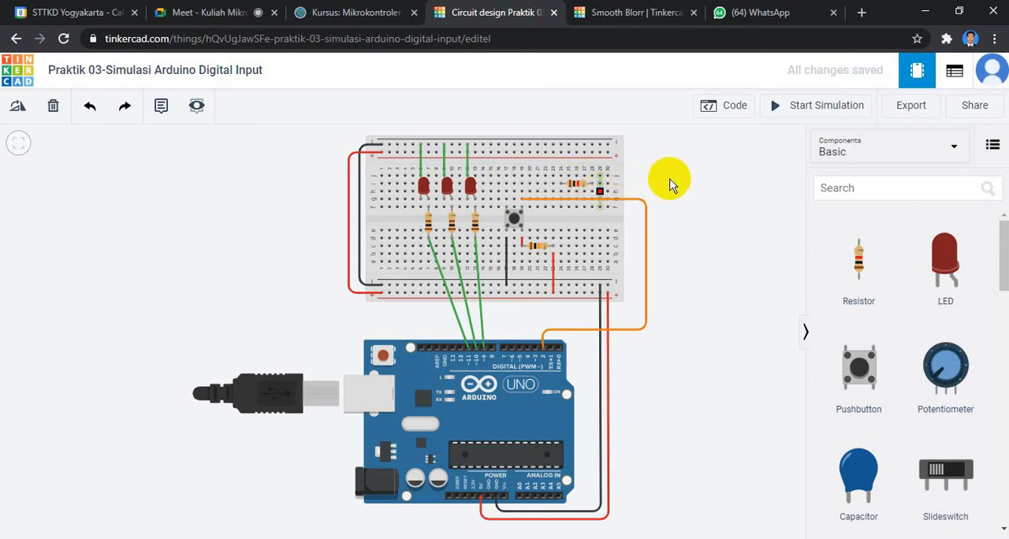
# Delete the rotated 1 kΩ resistor from the breadboard and check the orange wire between the pushbutton and pin 2.
pyautogui.click(578, 186)
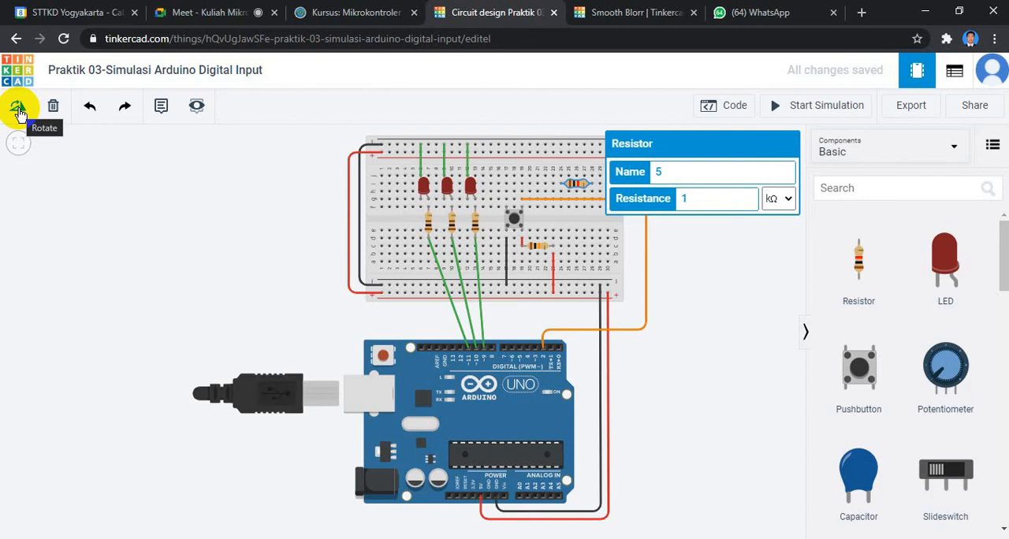
pyautogui.click(645, 237)
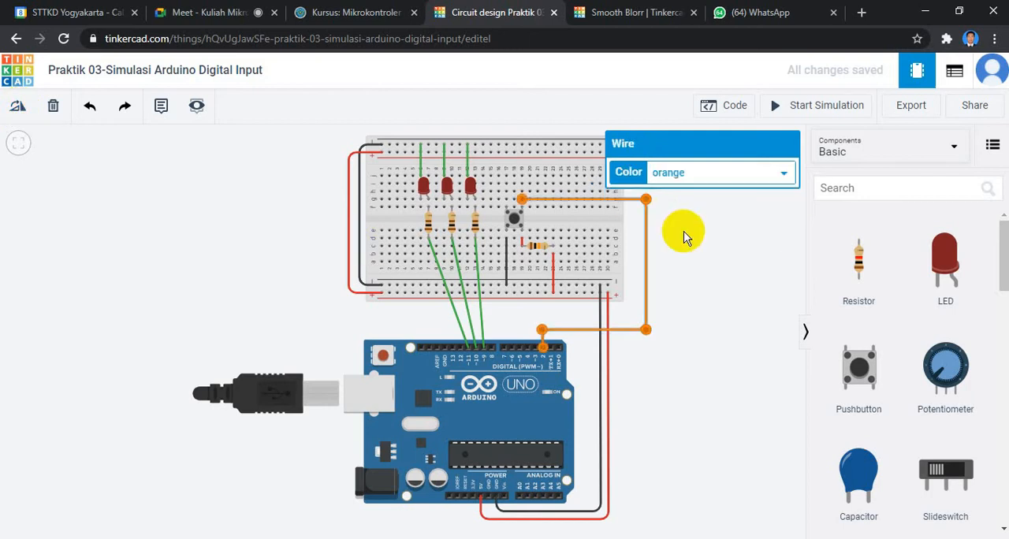
pyautogui.click(684, 236)
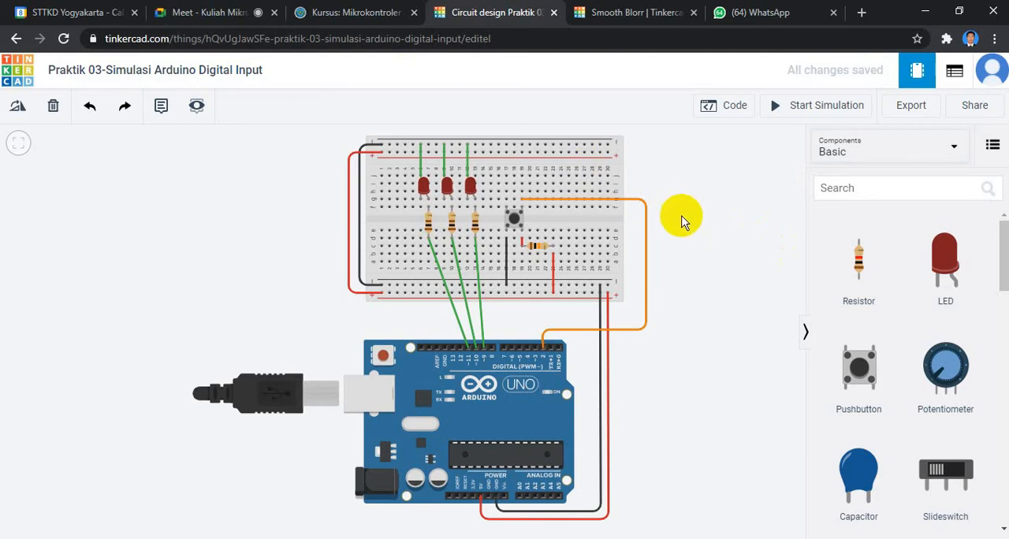
# Draw a green wire from breadboard column 17 above the pushbutton, routed around the orange wire, to Arduino pin D0.
pyautogui.click(506, 176)
pyautogui.click(596, 181)
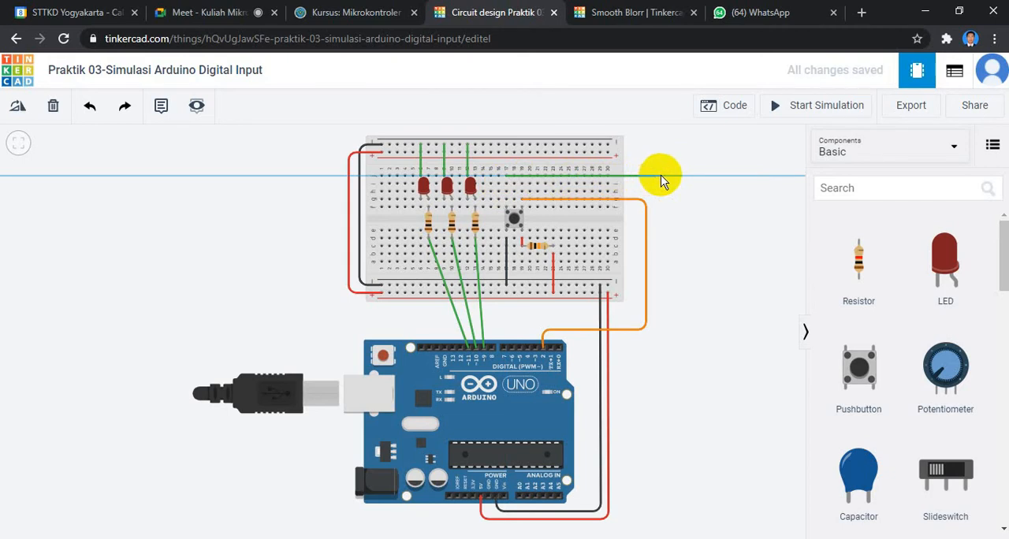
pyautogui.click(660, 175)
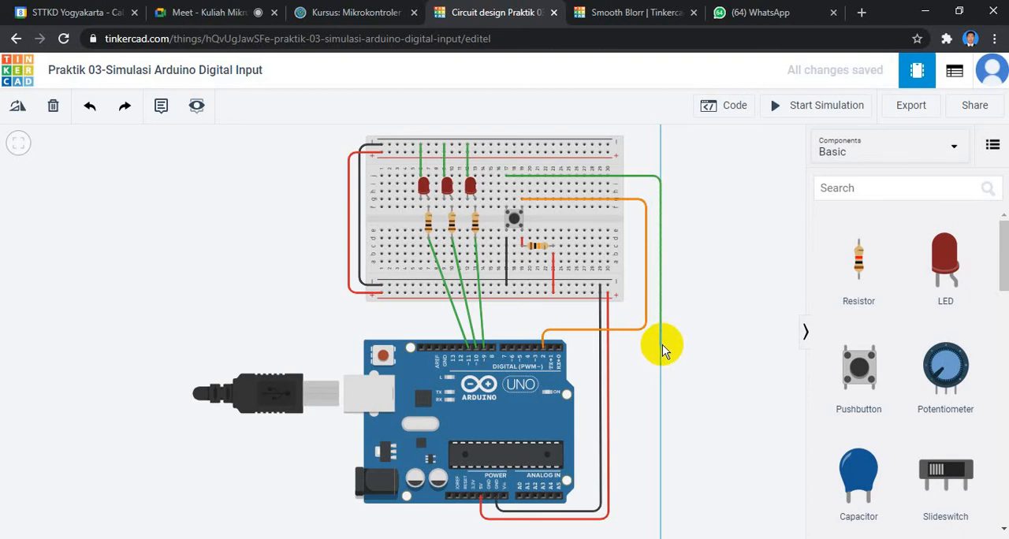
pyautogui.click(661, 345)
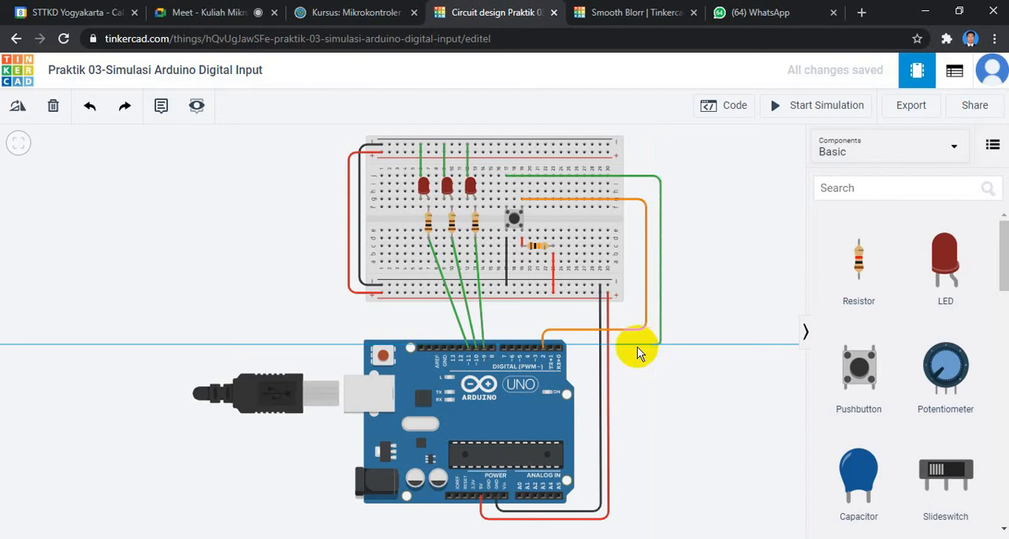
pyautogui.click(561, 351)
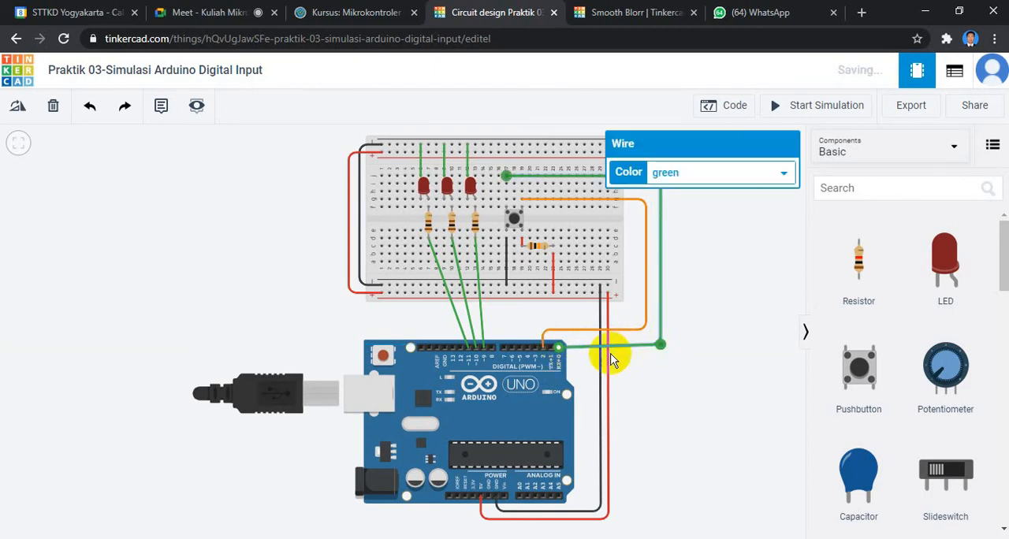
pyautogui.click(713, 338)
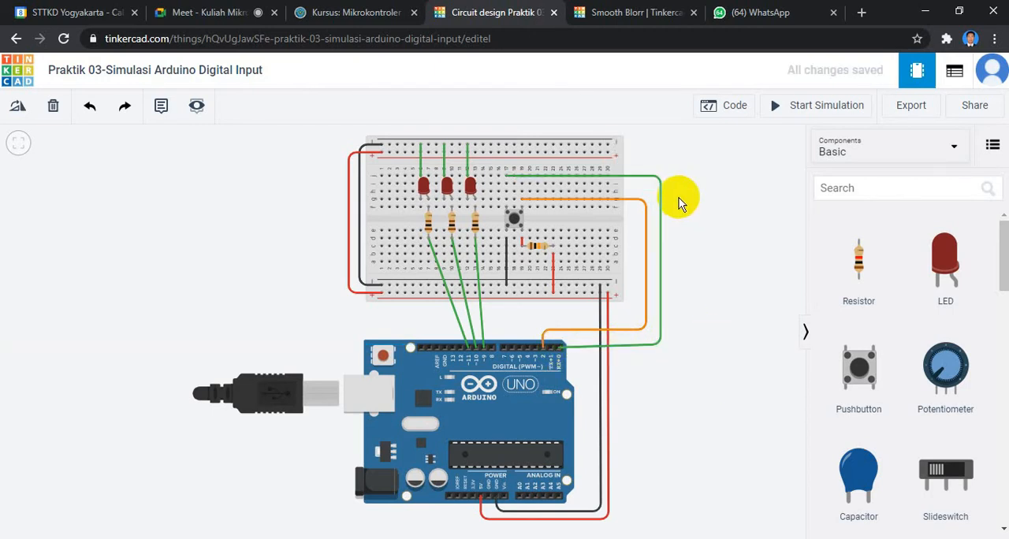
# Select the green pushbutton wire and move its lower bend outward, level with Arduino pin D0.
pyautogui.click(660, 182)
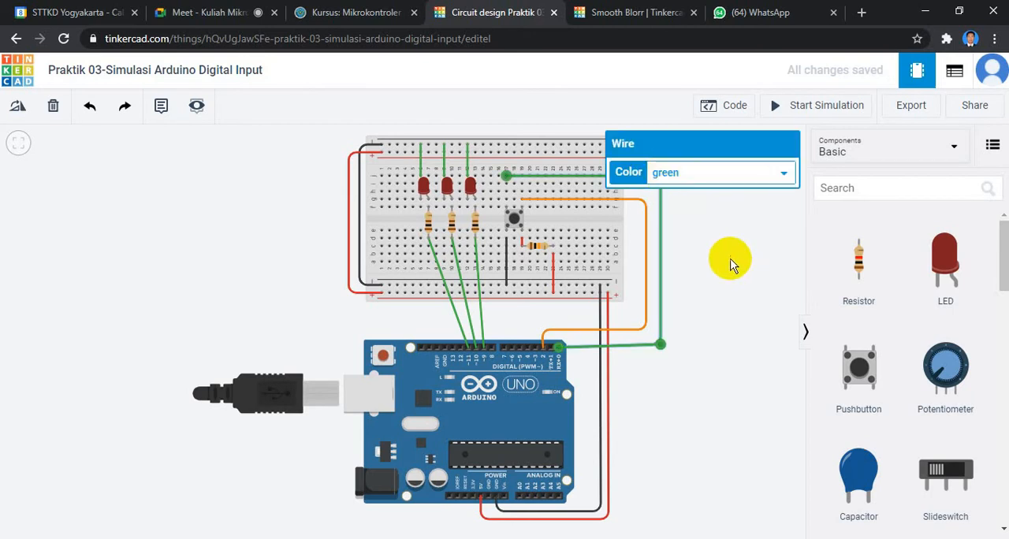
pyautogui.click(673, 352)
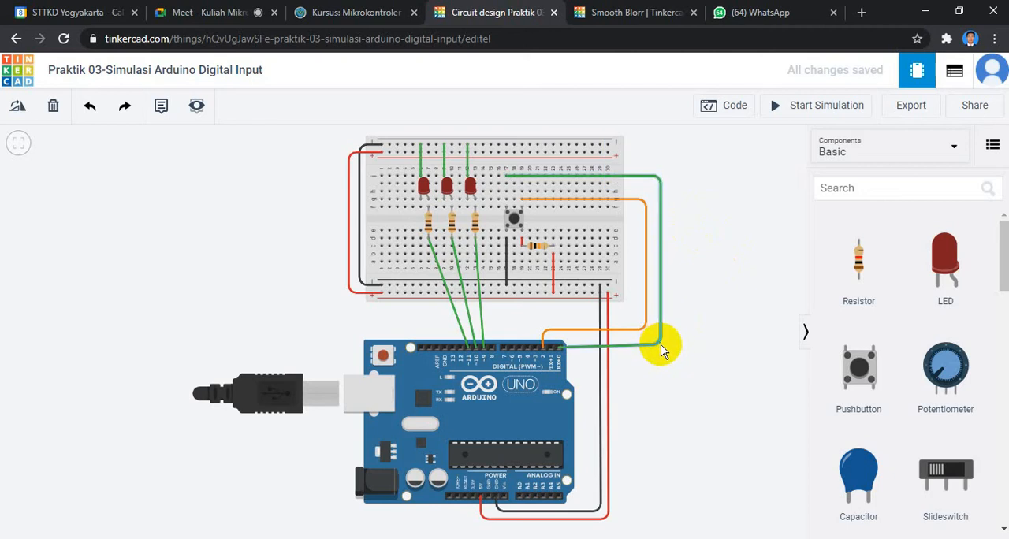
pyautogui.click(661, 345)
pyautogui.moveTo(696, 356); pyautogui.dragTo(711, 348)
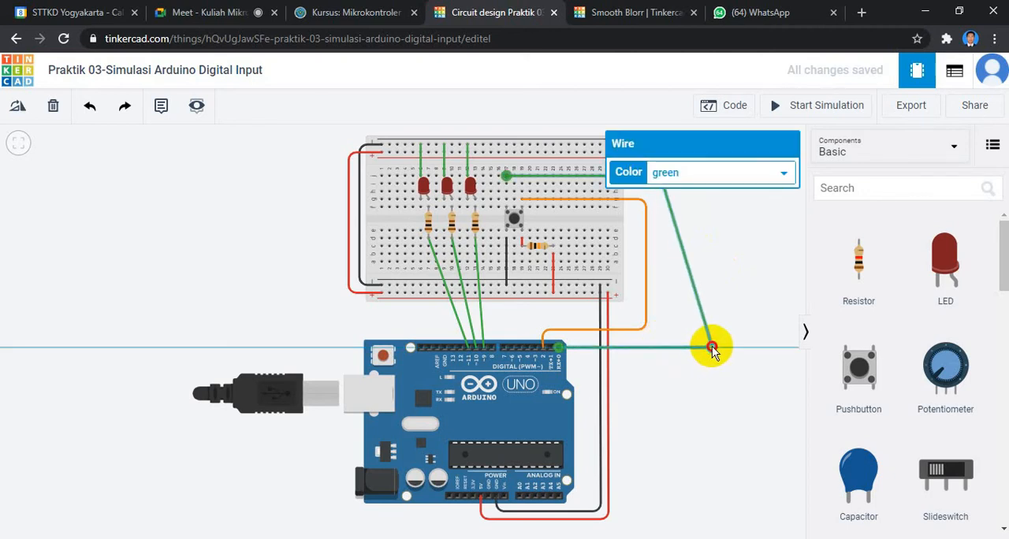
pyautogui.click(712, 349)
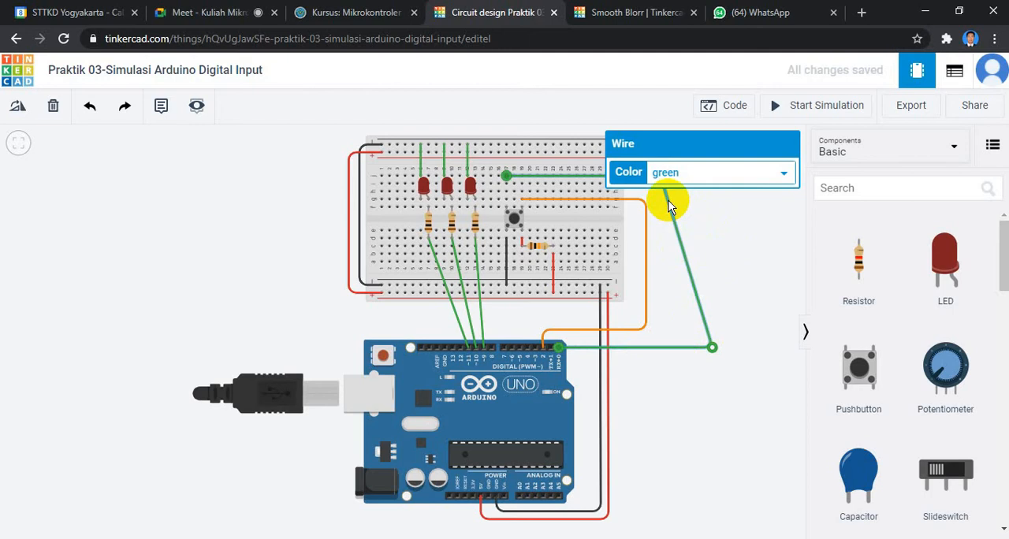
# Move the green wire's lower bend back directly beneath its upper bend, making a square corner level with pin D0.
pyautogui.click(596, 178)
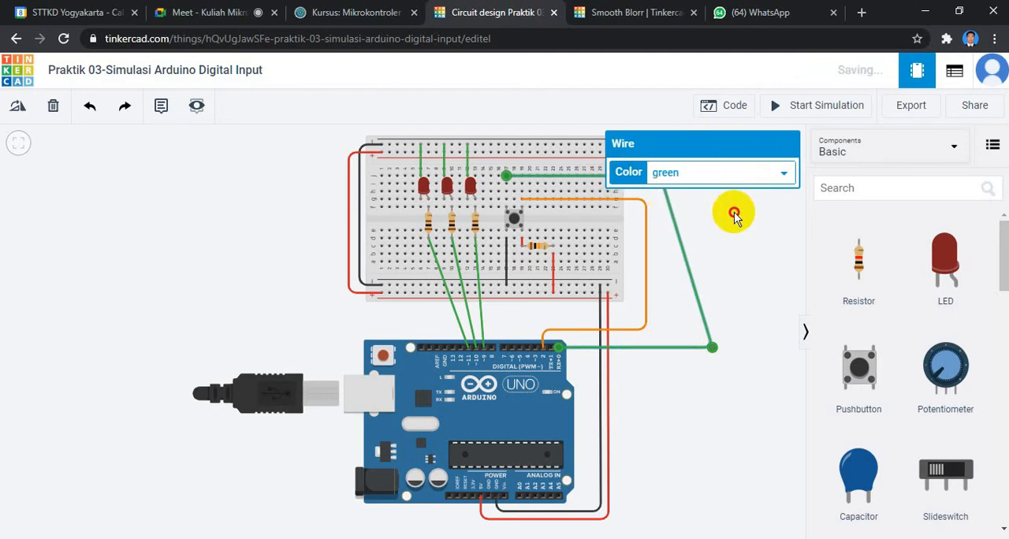
pyautogui.moveTo(713, 348); pyautogui.dragTo(661, 348)
pyautogui.click(674, 343)
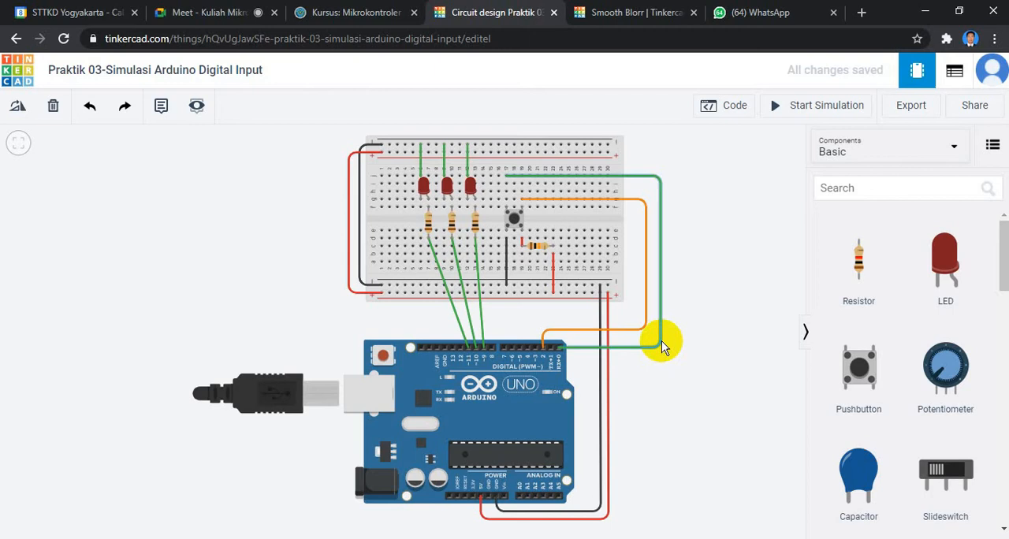
# Delete the green wire between breadboard column 17 and Arduino pin D0.
pyautogui.click(660, 181)
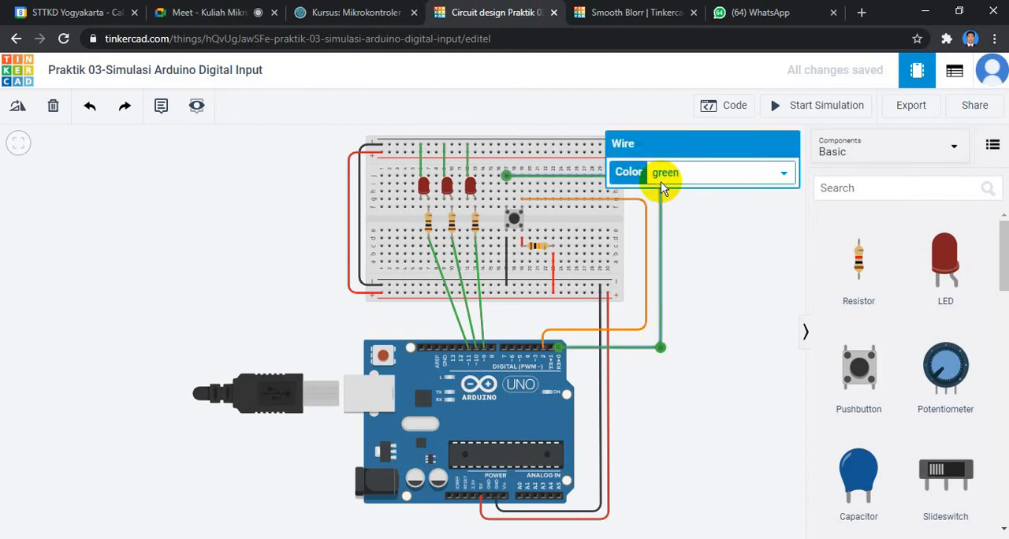
pyautogui.press('Delete')
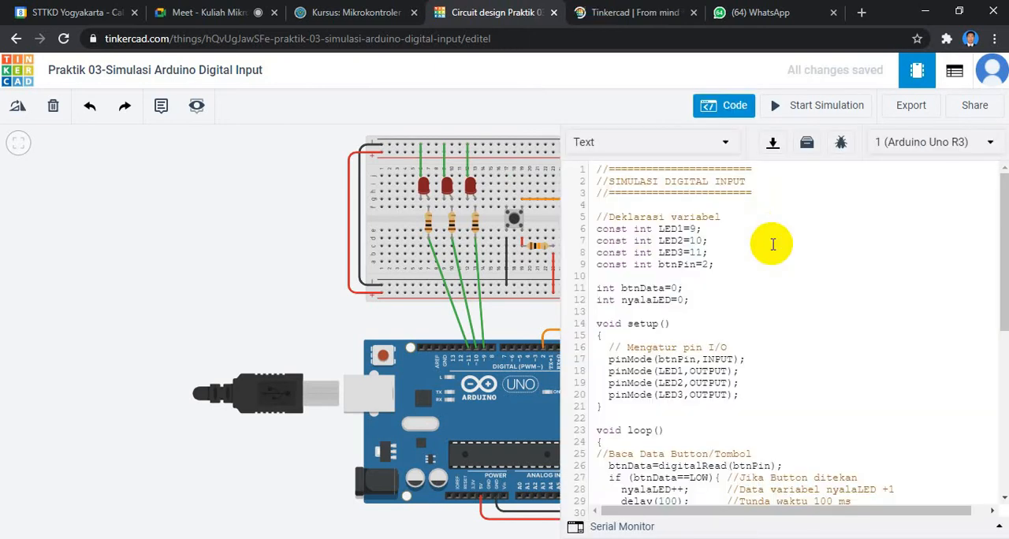
# Review the Arduino sketch from the variable declarations through the button reading to the nyalaLED conditions that switch the three LEDs.
pyautogui.scroll(-1, 773, 244)
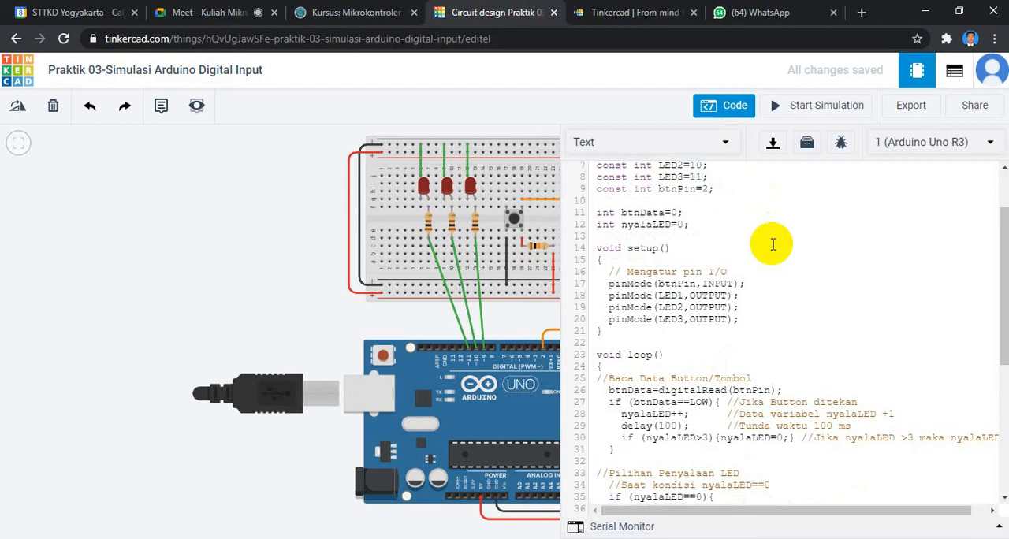
pyautogui.scroll(-1, 788, 268)
pyautogui.scroll(-3, 806, 300)
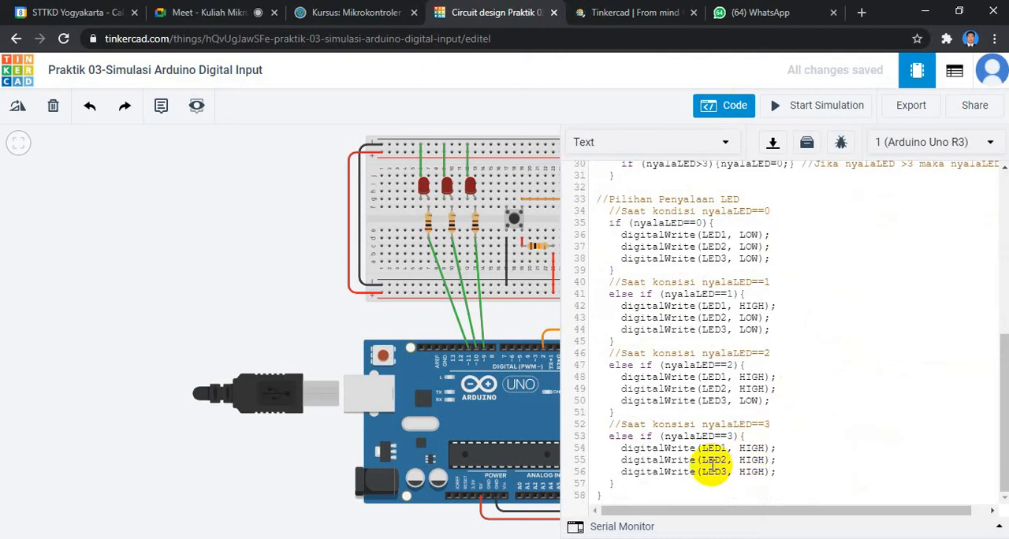
pyautogui.scroll(8, 711, 465)
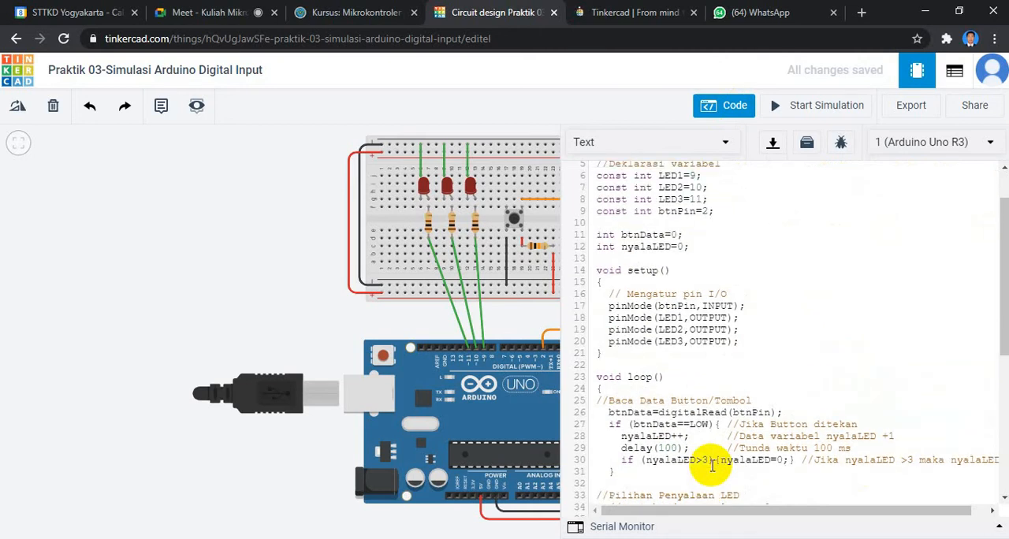
pyautogui.scroll(2, 712, 465)
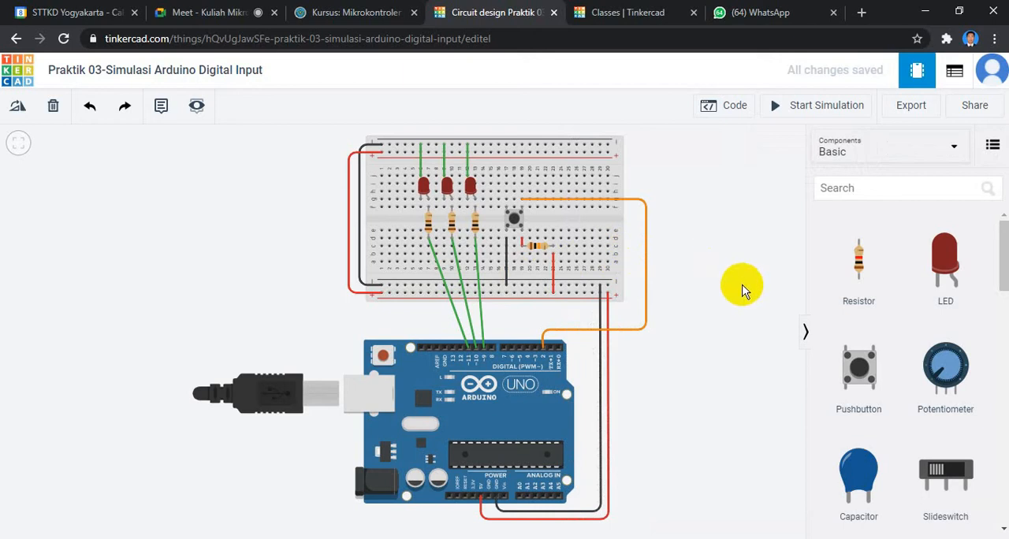
# Show the Arduino text code alongside the circuit, keeping the whole breadboard and Arduino uncovered.
pyautogui.moveTo(675, 286); pyautogui.dragTo(547, 289)
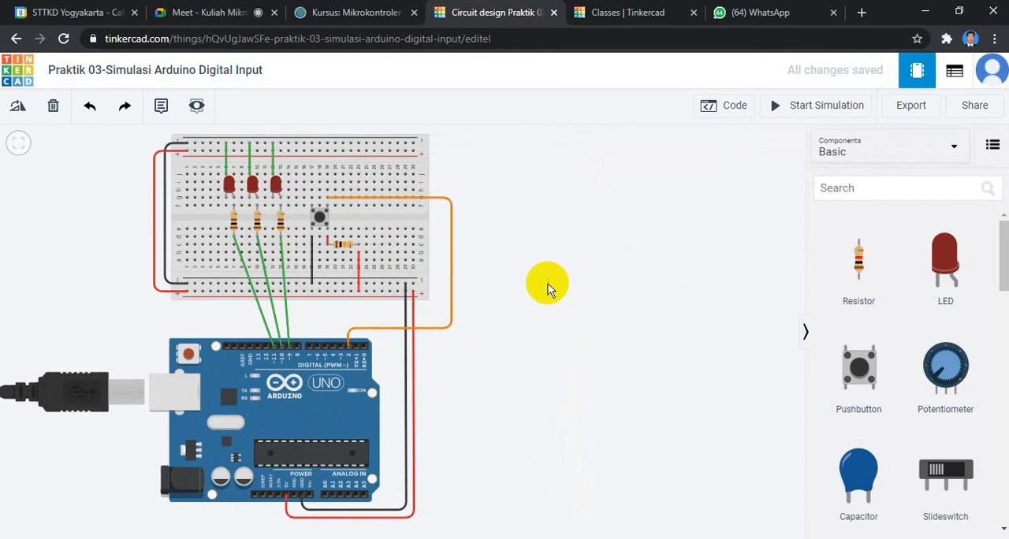
pyautogui.click(733, 108)
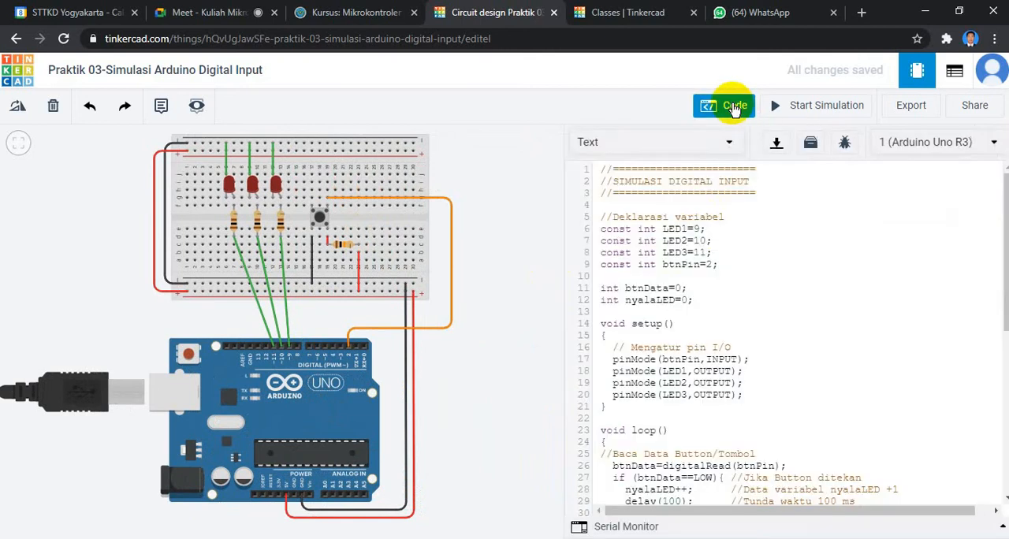
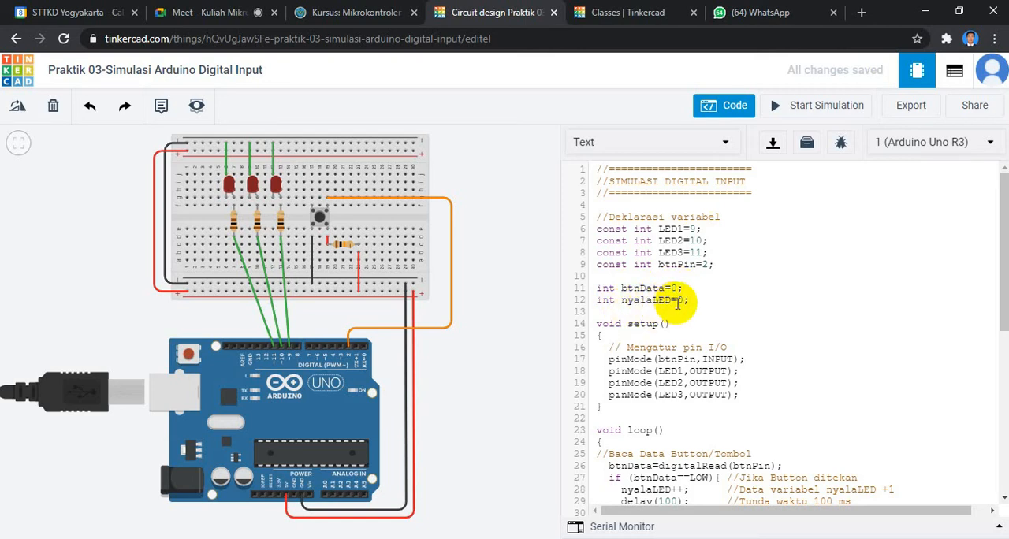
# Review the sketch's variable declarations, the pin modes in setup() and the opening of loop().
pyautogui.scroll(-3, 939, 344)
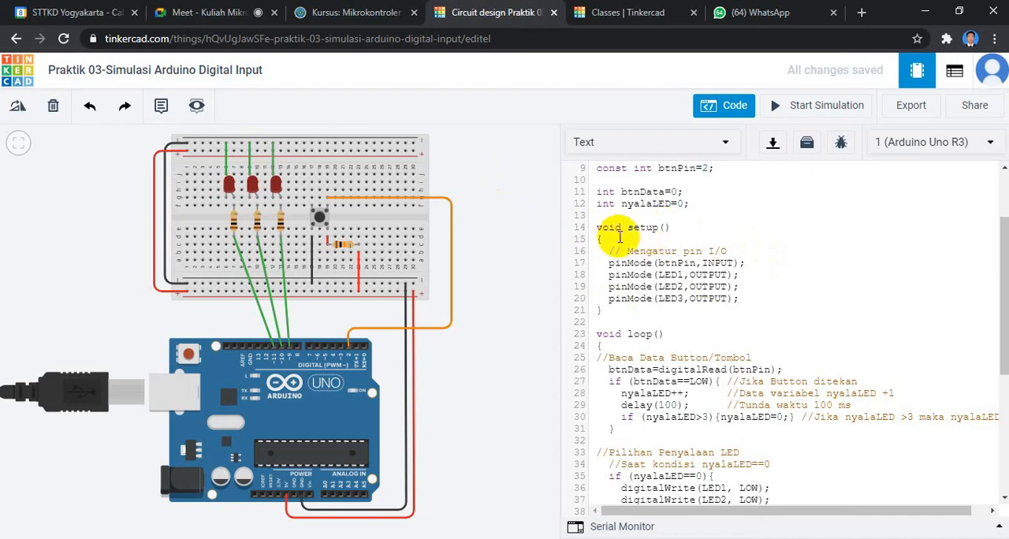
pyautogui.click(597, 228)
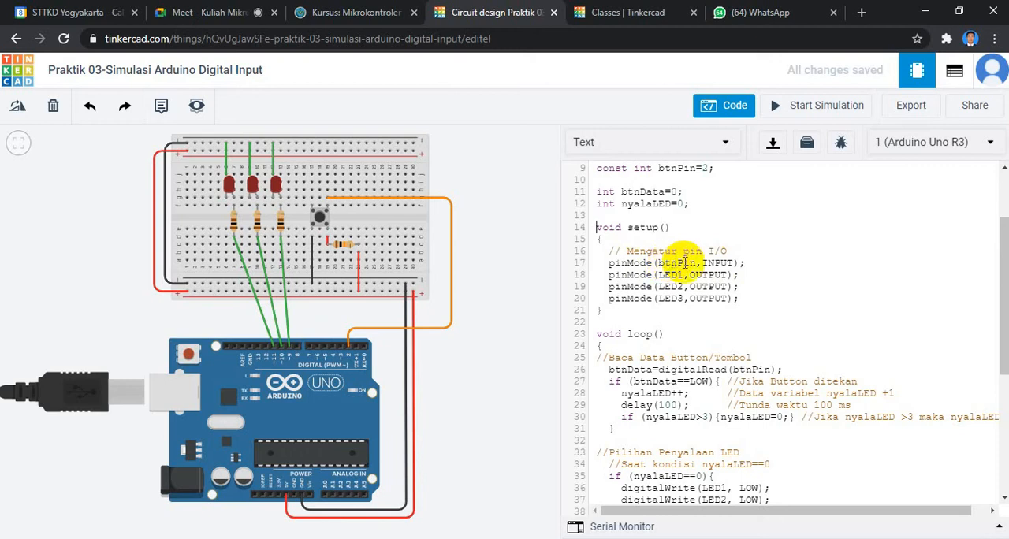
pyautogui.scroll(3, 684, 263)
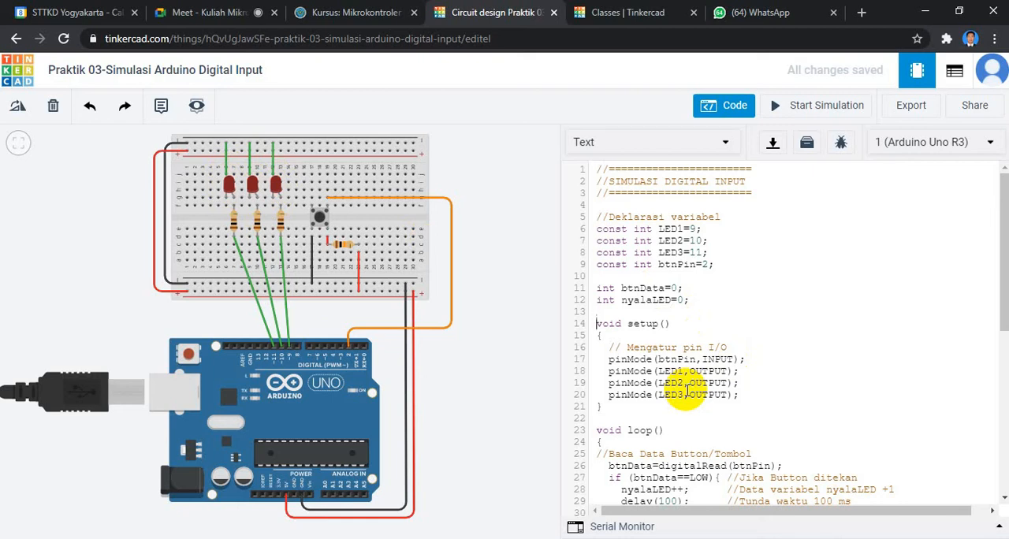
pyautogui.click(762, 398)
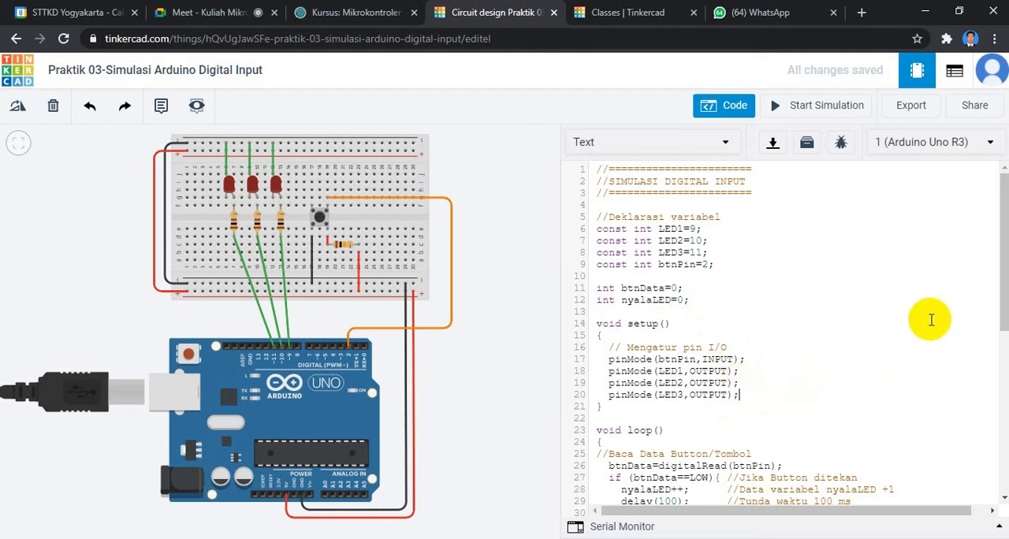
pyautogui.scroll(-1, 1004, 249)
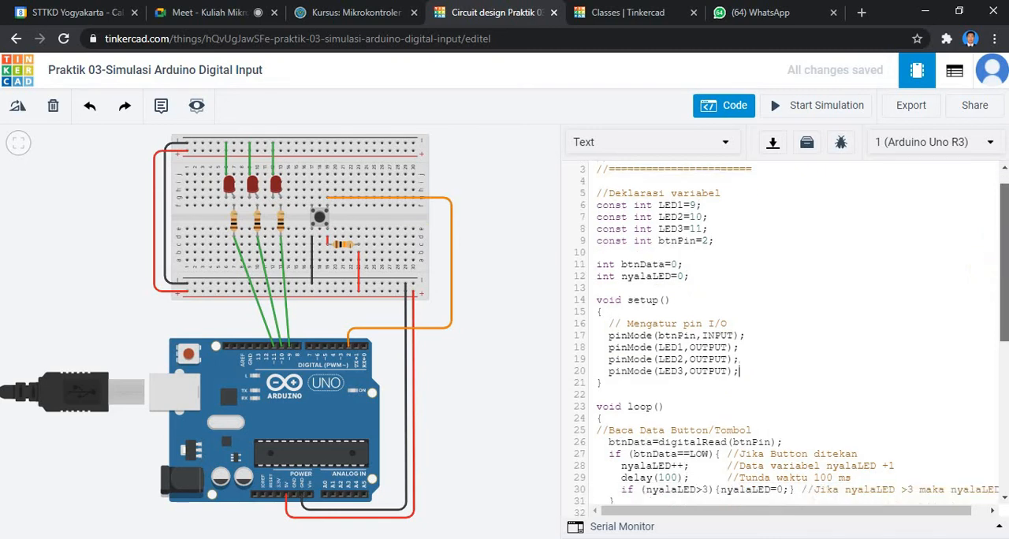
pyautogui.scroll(-4, 785, 339)
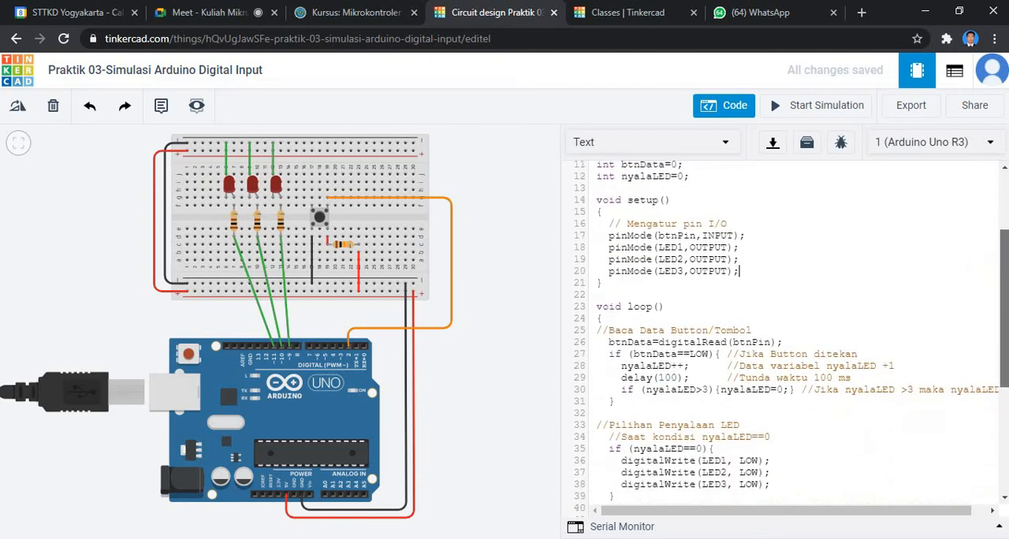
pyautogui.scroll(-3, 784, 339)
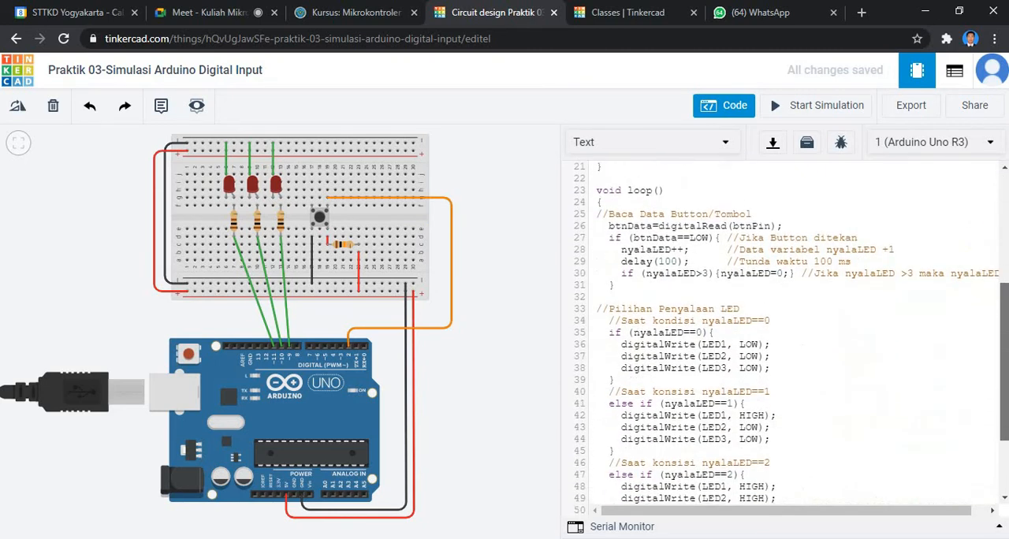
pyautogui.scroll(-1, 698, 272)
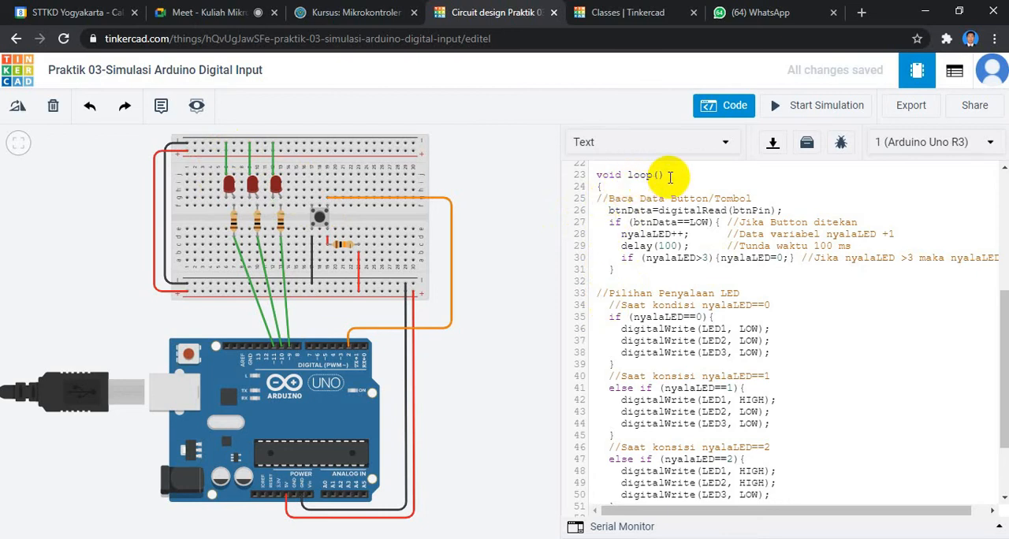
pyautogui.click(602, 186)
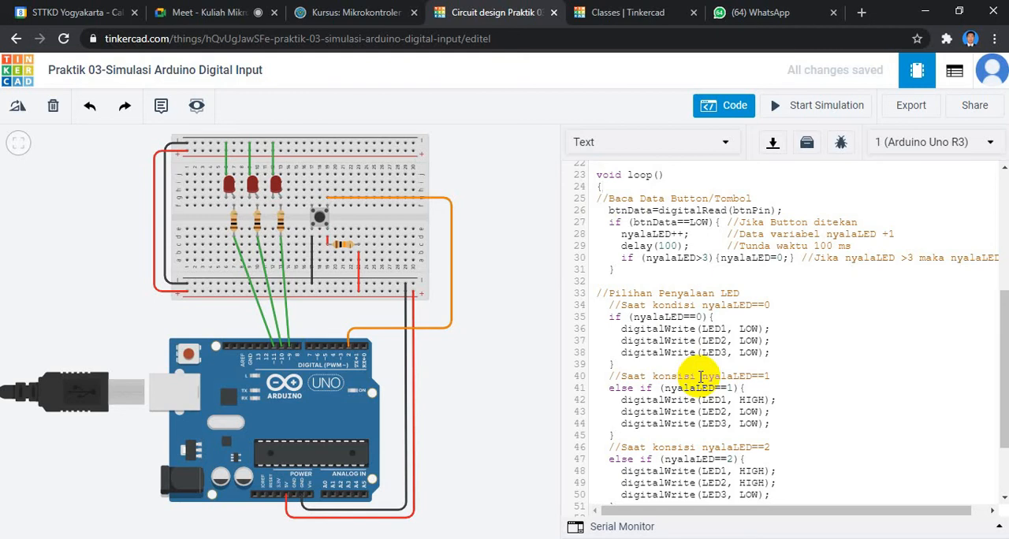
# Examine the nyalaLED condition blocks against the button-reading code, highlighting the comment "Saat kondisi nyalaLED==1".
pyautogui.scroll(-3, 699, 377)
pyautogui.click(612, 282)
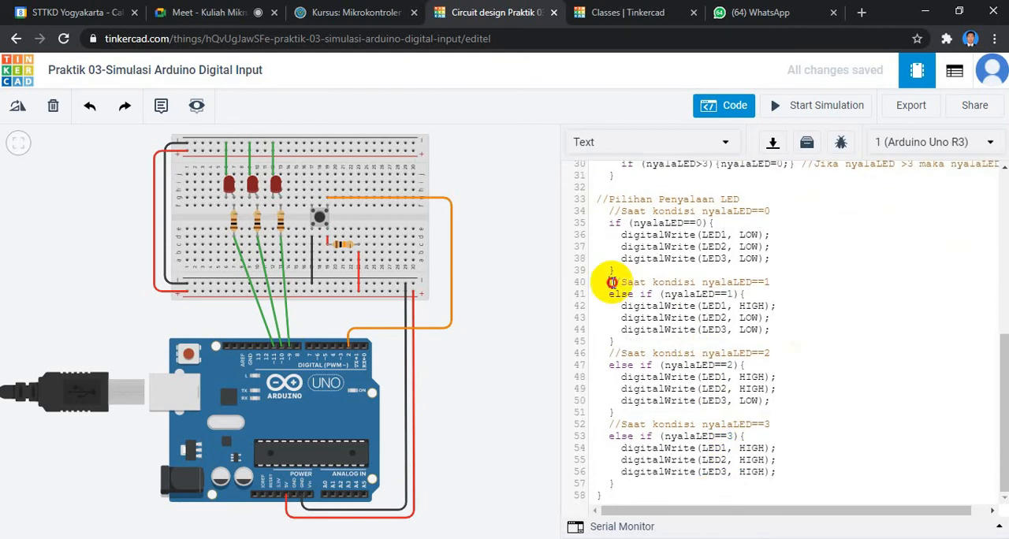
pyautogui.moveTo(611, 282); pyautogui.dragTo(772, 277)
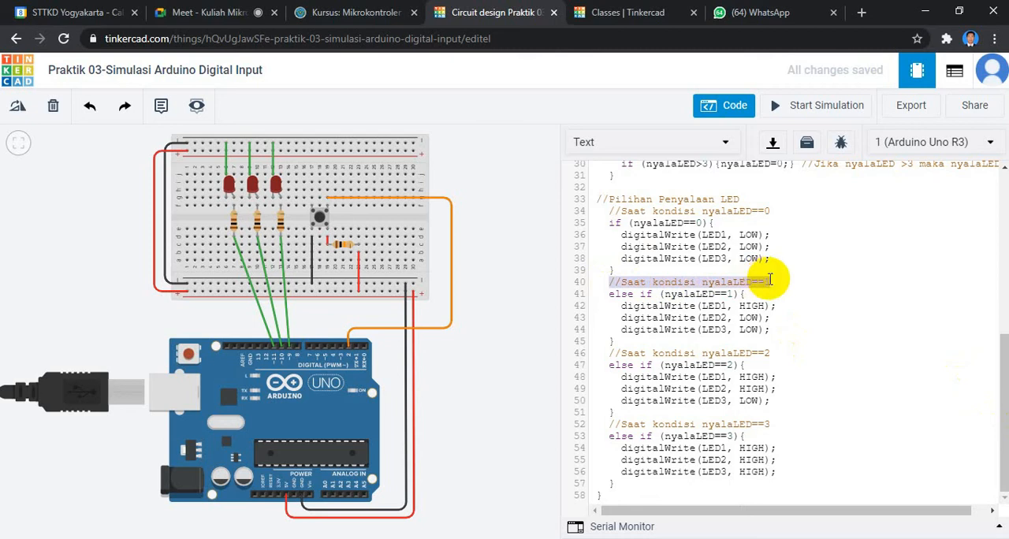
pyautogui.click(623, 284)
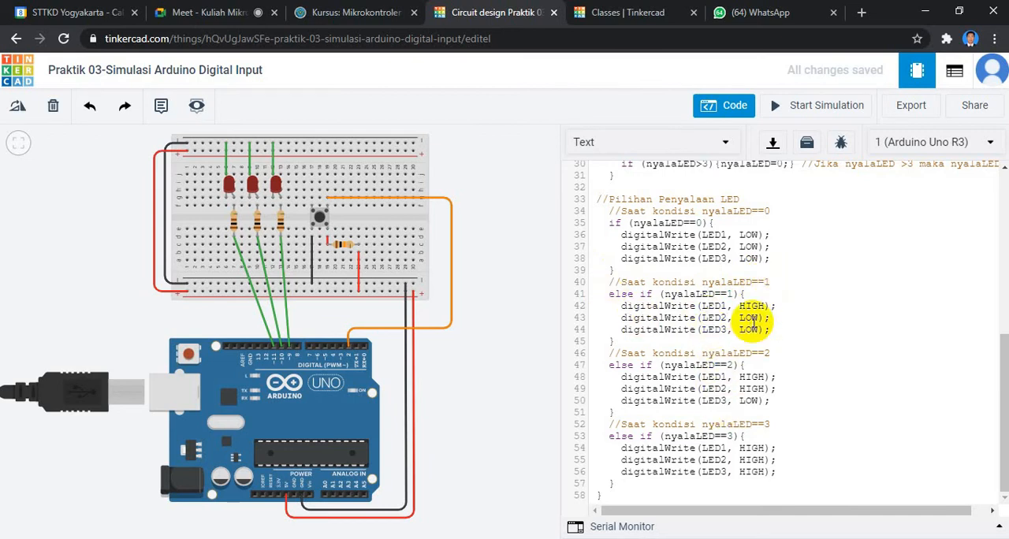
pyautogui.scroll(2, 752, 321)
pyautogui.scroll(2, 753, 321)
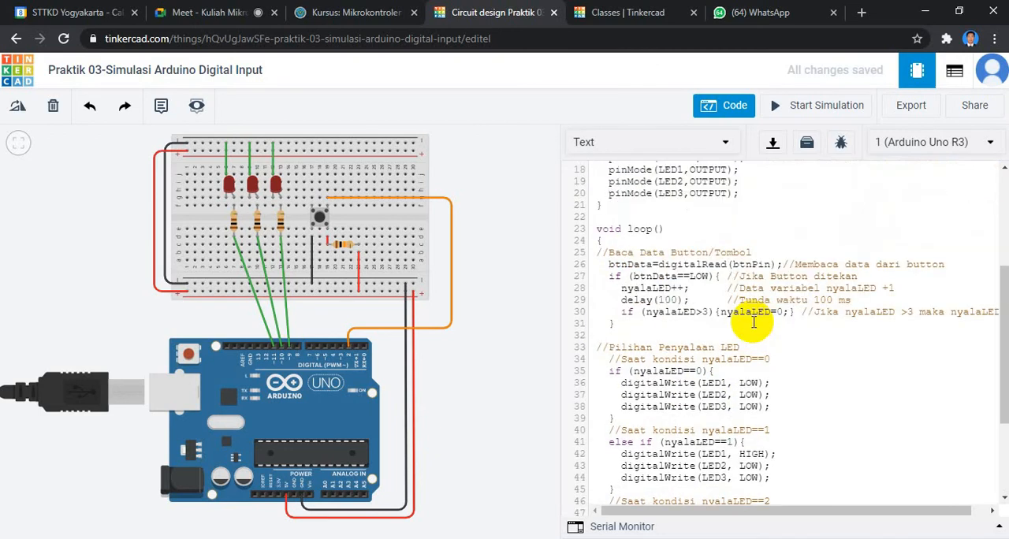
pyautogui.scroll(-4, 753, 320)
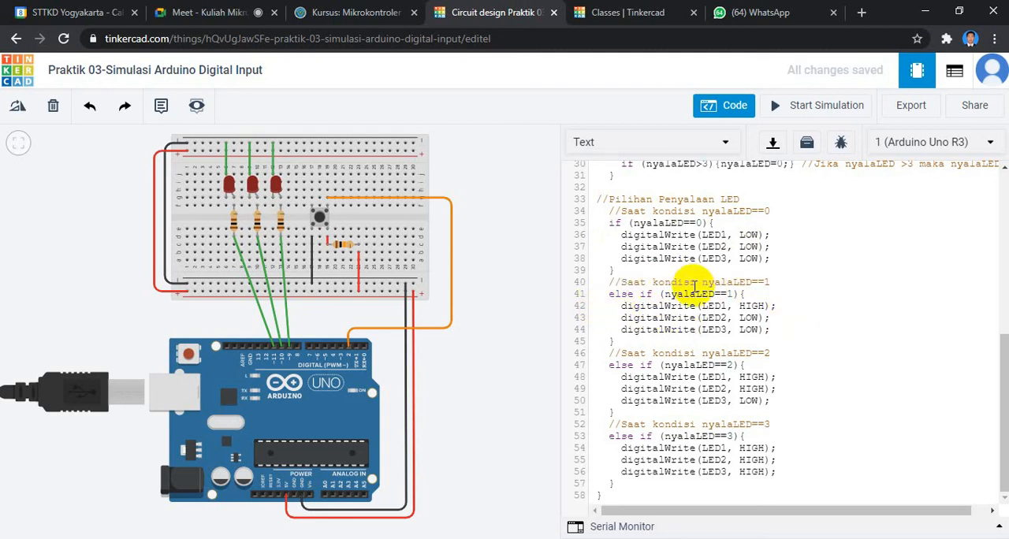
pyautogui.click(624, 284)
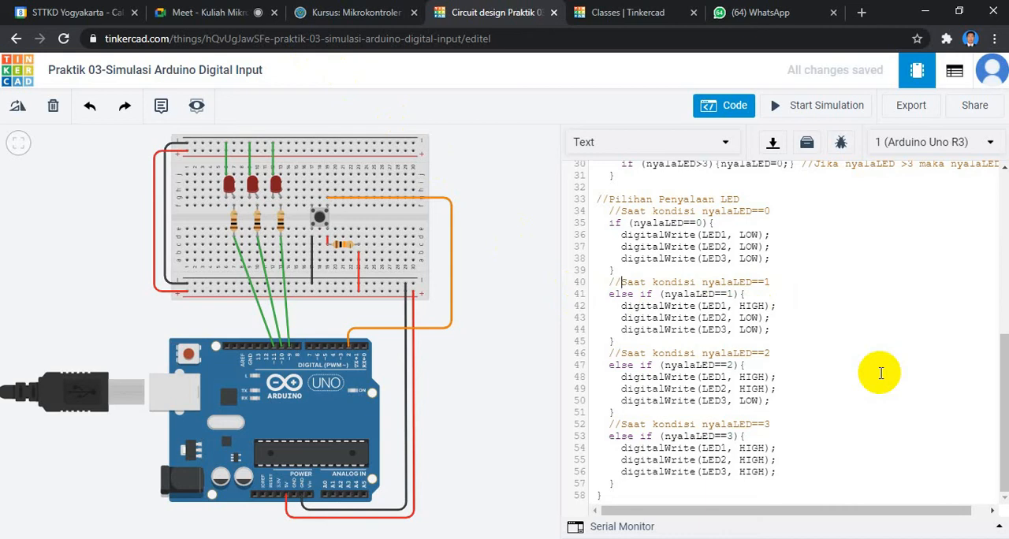
# Trace the sketch from the button reading and the nyalaLED>3 check through the LED conditions for nyalaLED 0 to 3.
pyautogui.scroll(5, 952, 372)
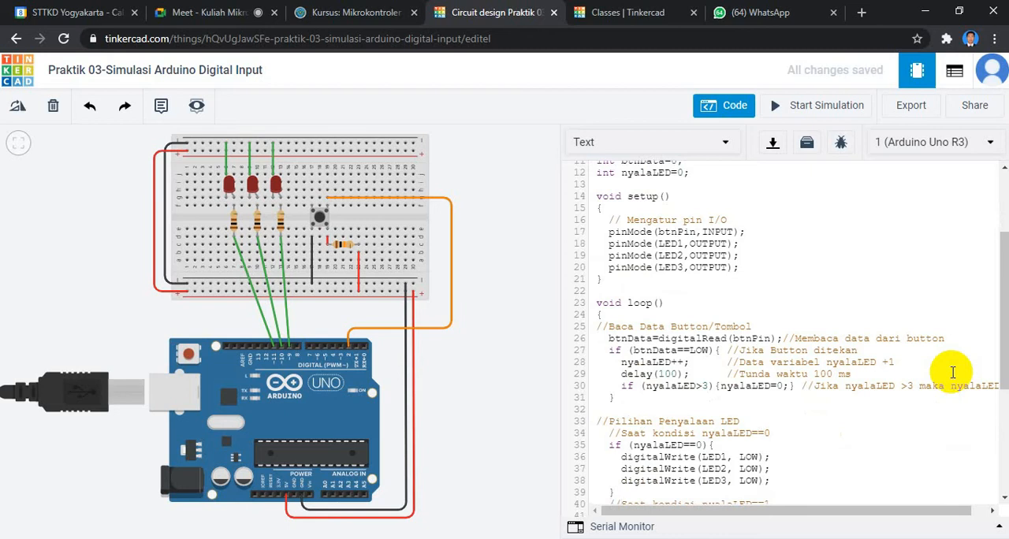
pyautogui.scroll(2, 952, 372)
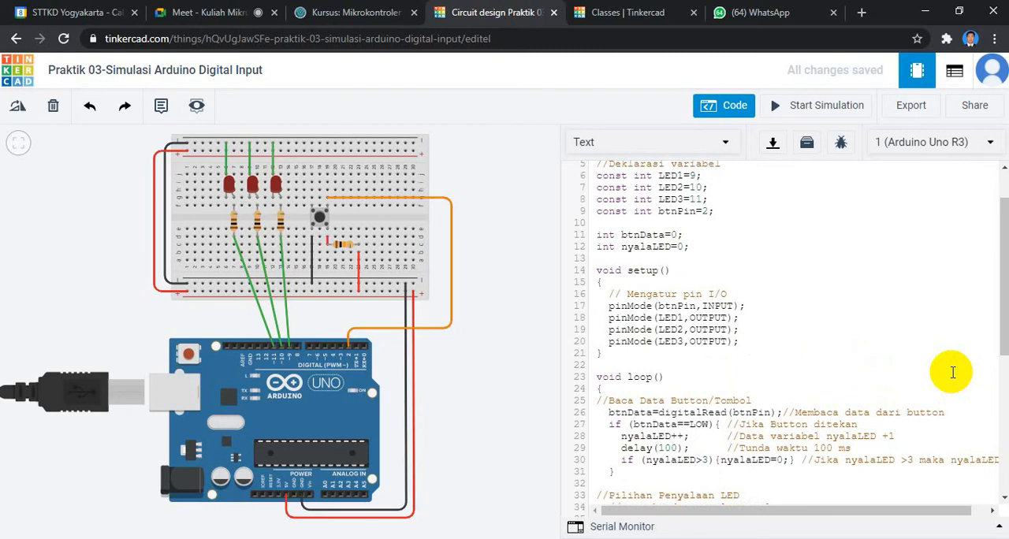
pyautogui.scroll(-2, 952, 372)
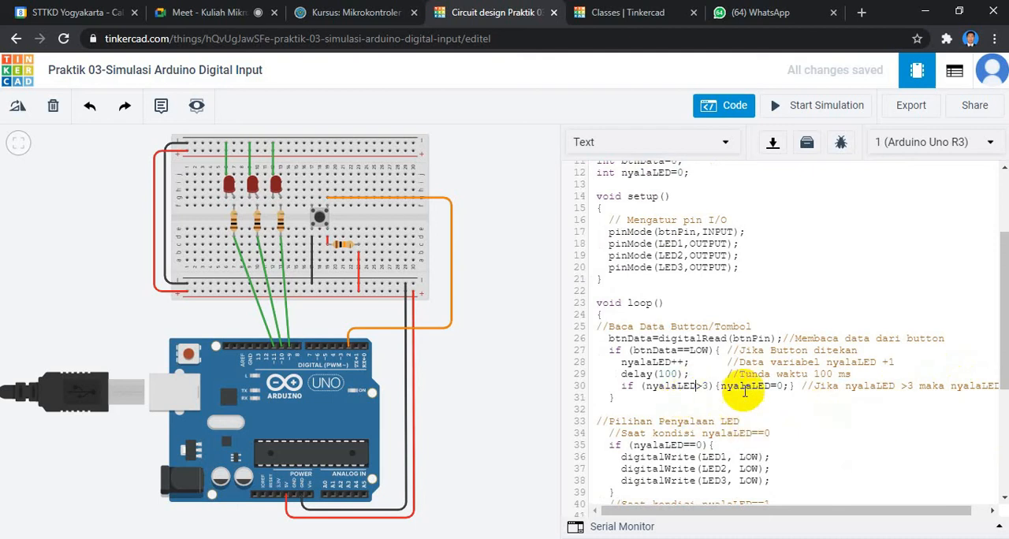
pyautogui.click(796, 385)
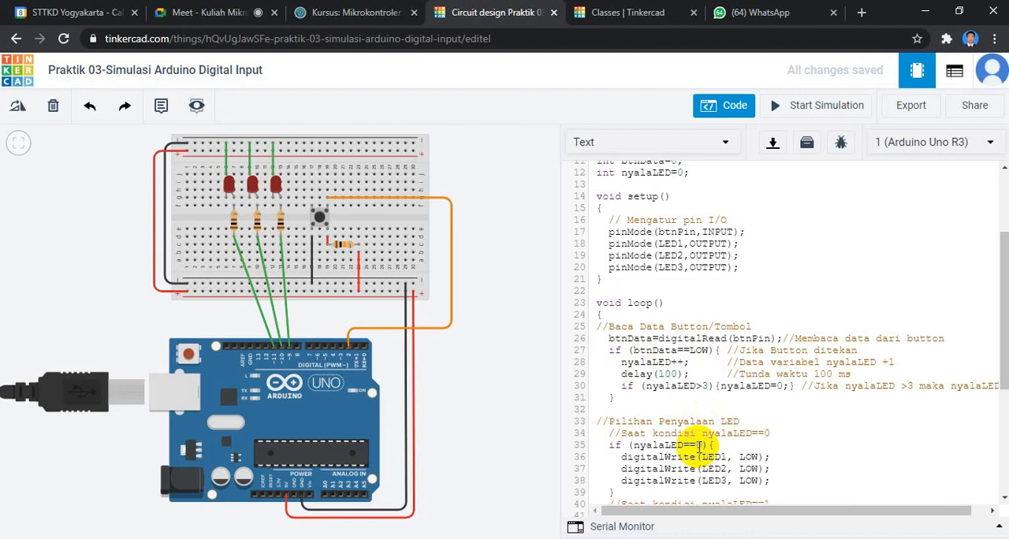
pyautogui.scroll(-2, 699, 447)
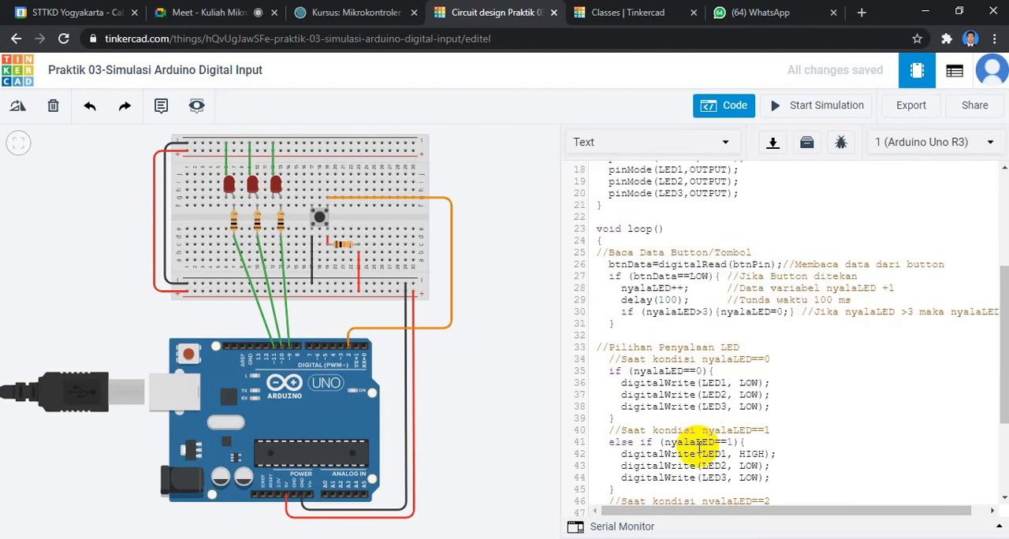
pyautogui.scroll(-2, 698, 447)
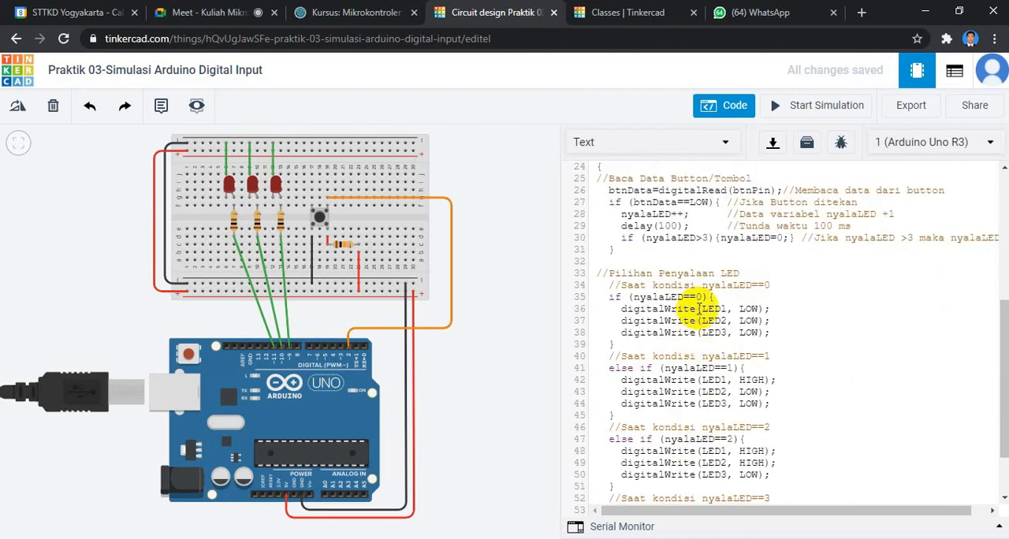
pyautogui.scroll(-2, 732, 375)
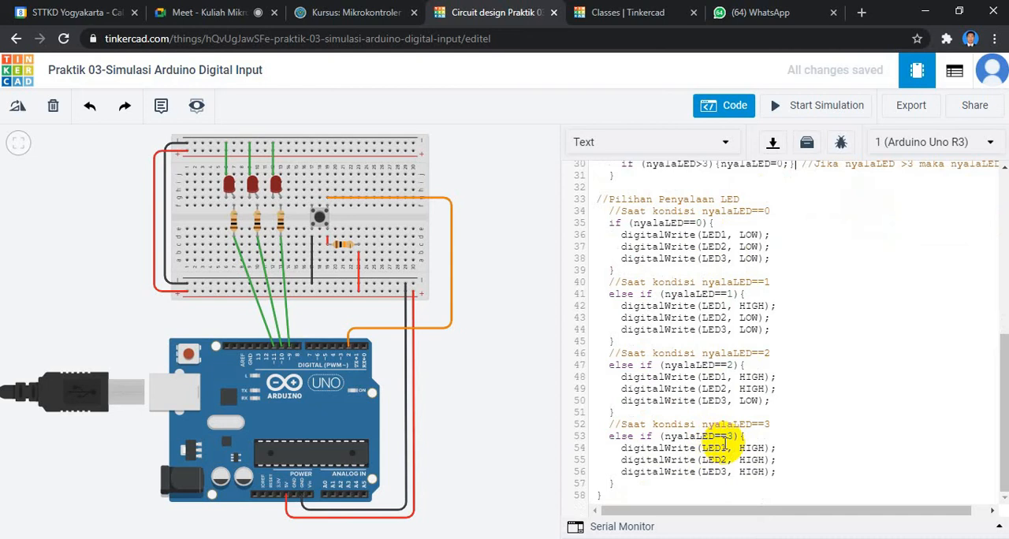
pyautogui.scroll(4, 724, 444)
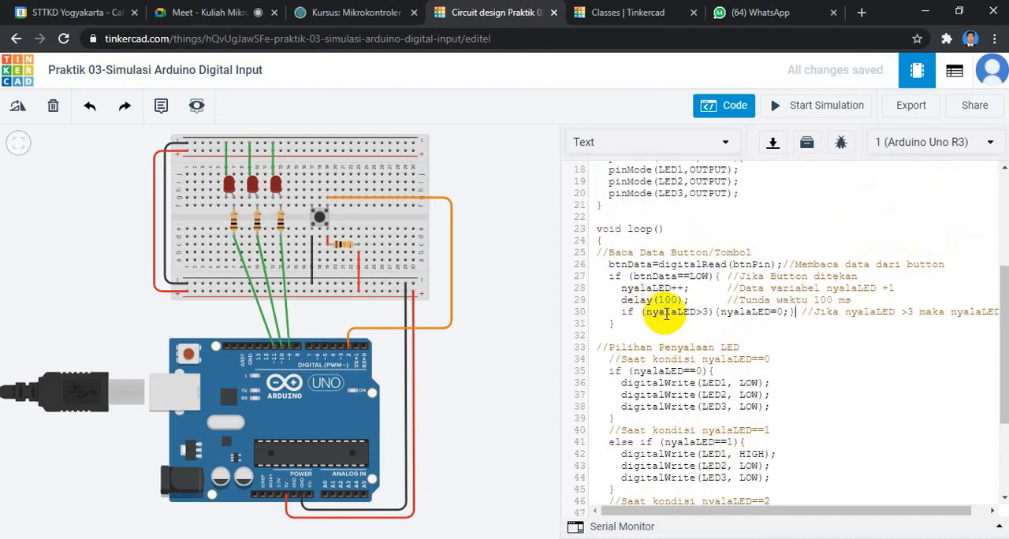
# Highlight the reset statement if (nyalaLED>3){nyalaLED=0;} and the increment nyalaLED++; in the button-reading block for explanation.
pyautogui.click(791, 312)
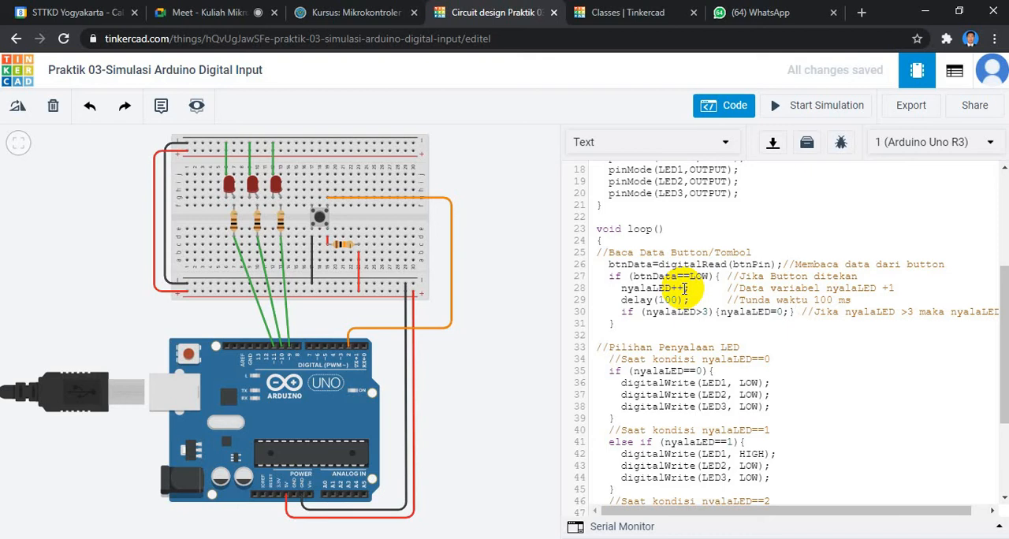
pyautogui.click(620, 312)
pyautogui.moveTo(620, 312); pyautogui.dragTo(793, 314)
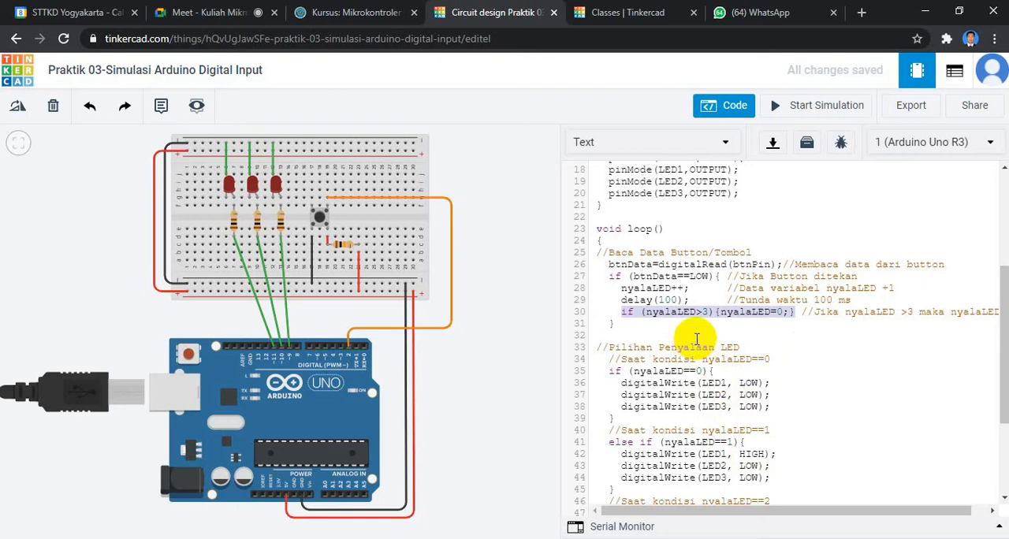
pyautogui.click(637, 313)
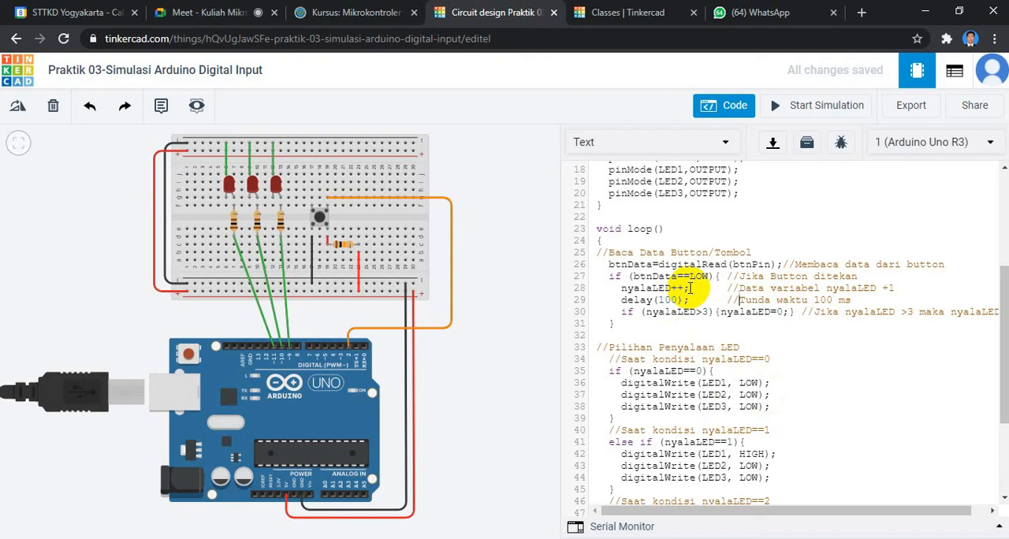
pyautogui.click(643, 287)
pyautogui.moveTo(643, 288); pyautogui.dragTo(687, 290)
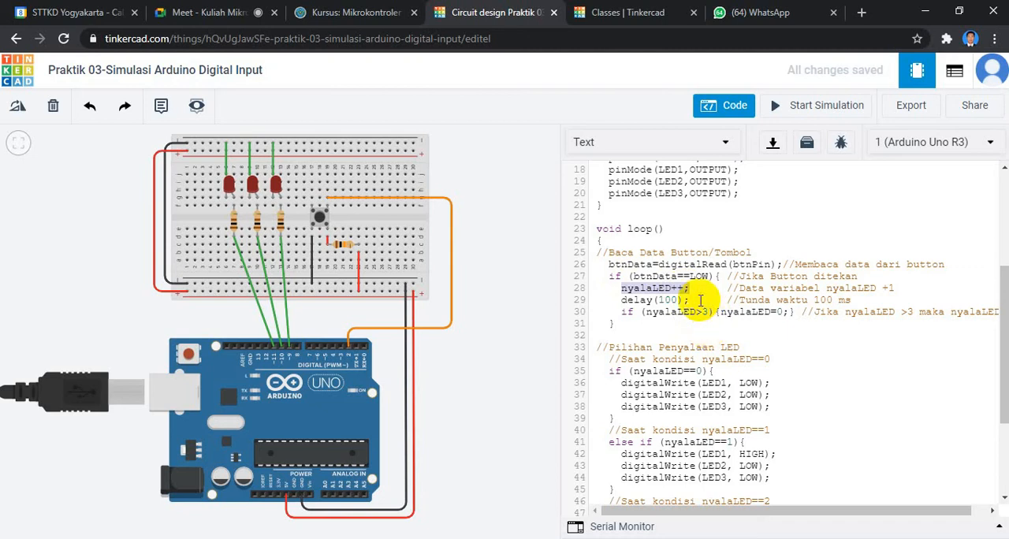
pyautogui.click(697, 288)
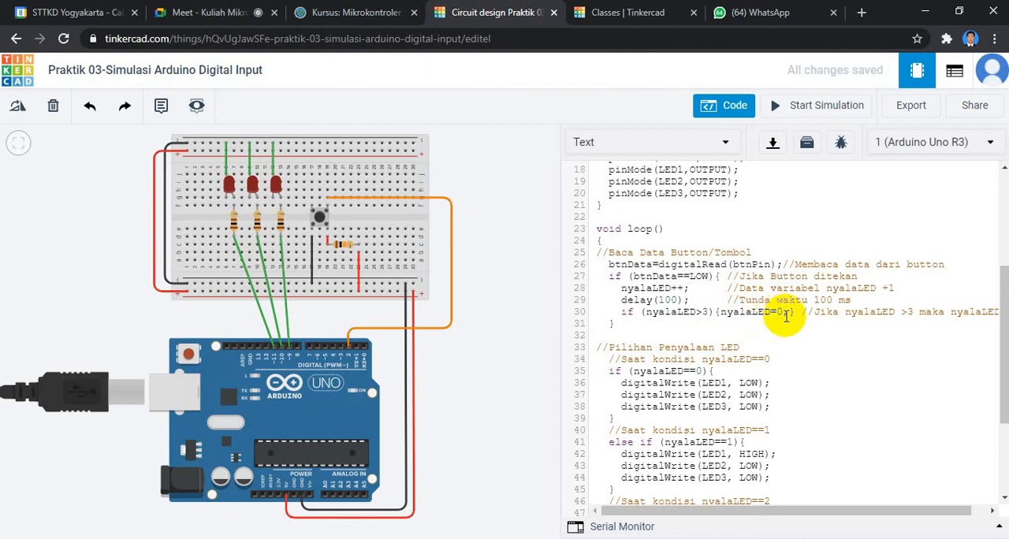
# Compare the four LED output conditions with the button-reading block and the pin setup above it.
pyautogui.scroll(-3, 745, 369)
pyautogui.scroll(-3, 745, 369)
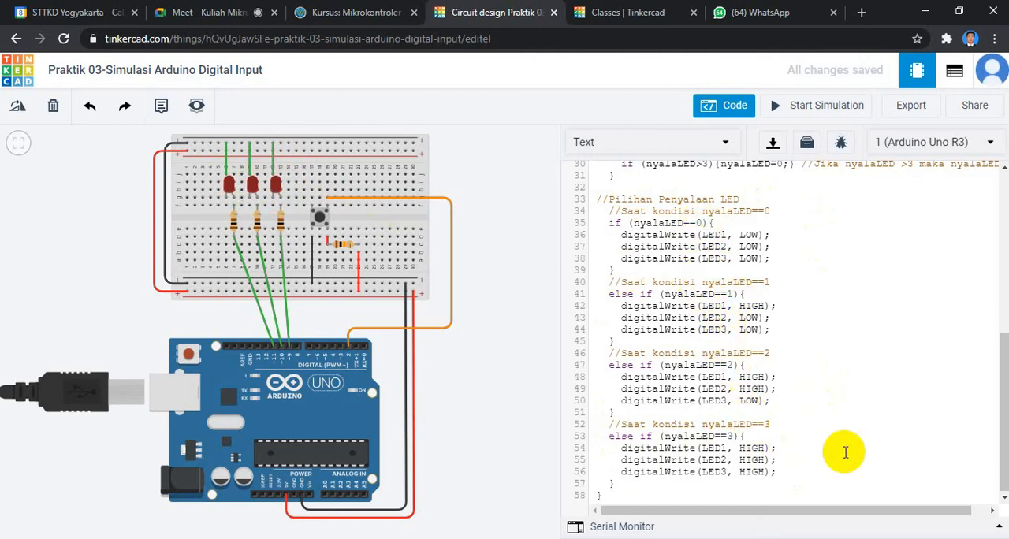
pyautogui.moveTo(991, 399); pyautogui.dragTo(993, 319)
pyautogui.click(795, 339)
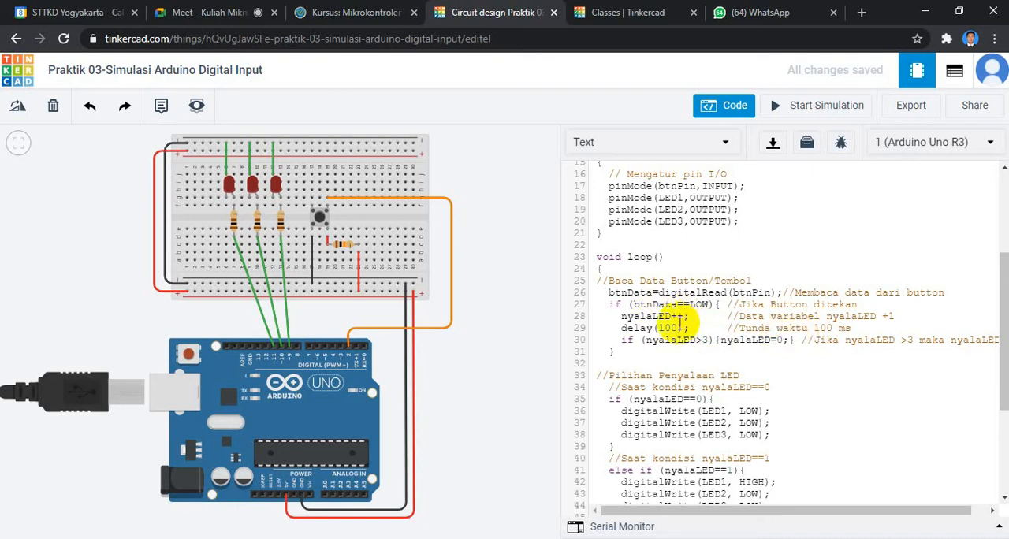
pyautogui.moveTo(1005, 289); pyautogui.dragTo(1006, 285)
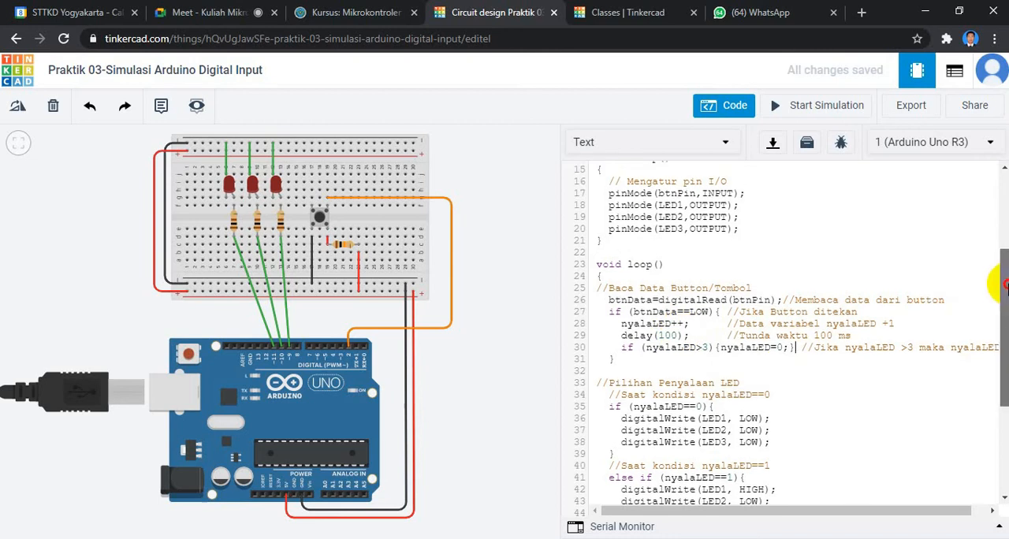
pyautogui.moveTo(1005, 282); pyautogui.dragTo(1004, 281)
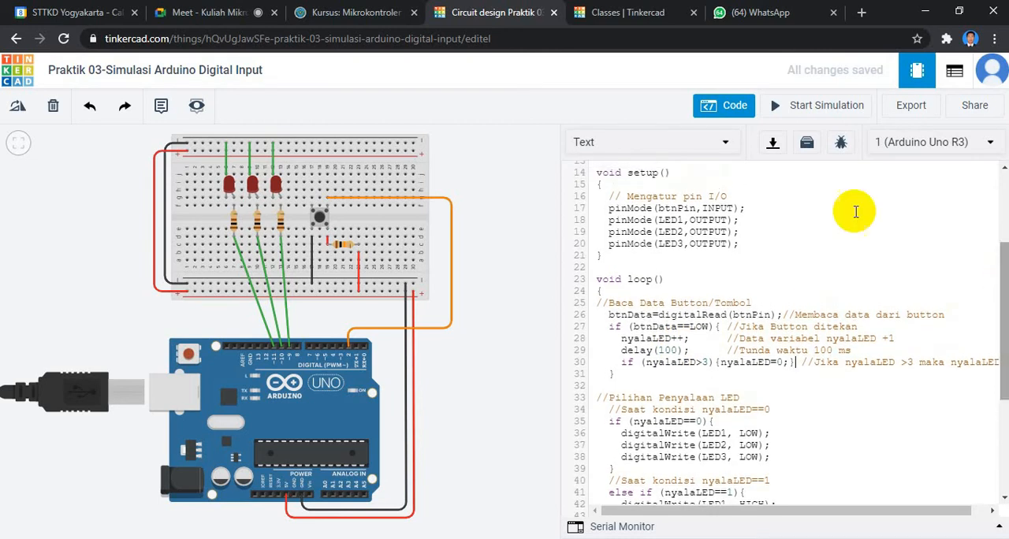
# Start the simulation and actuate the breadboard pushbutton to test the three LEDs.
pyautogui.click(798, 108)
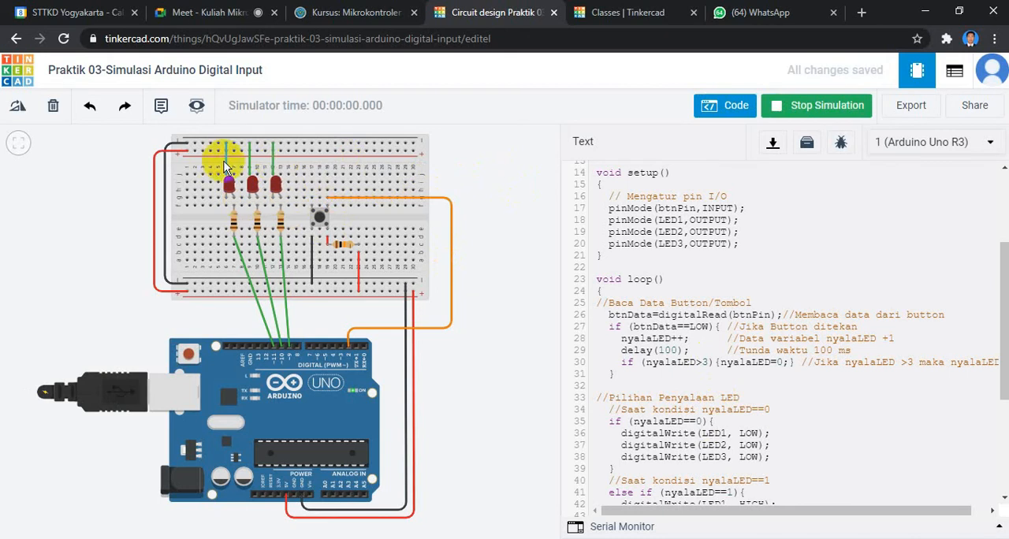
pyautogui.click(319, 220)
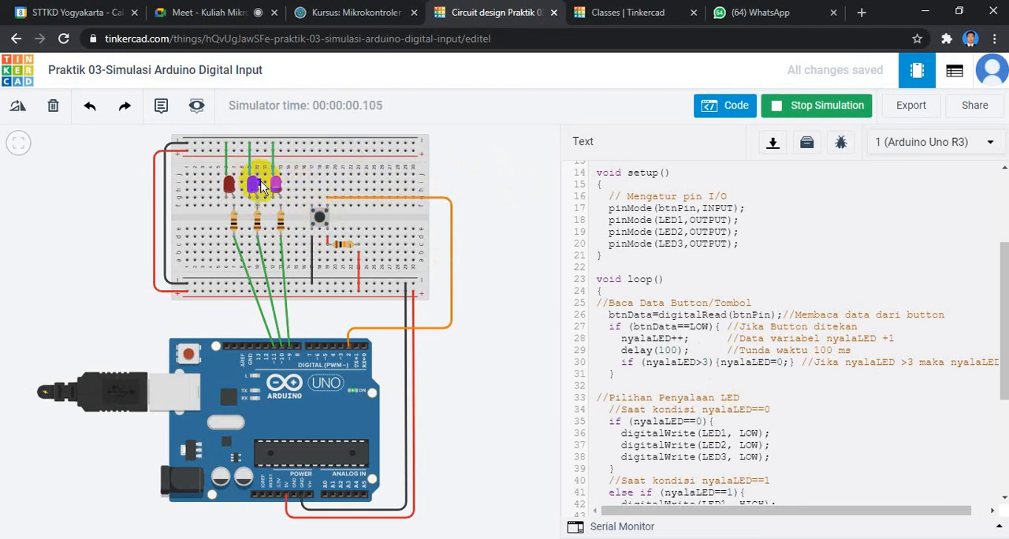
pyautogui.scroll(1, 263, 187)
pyautogui.scroll(1, 258, 201)
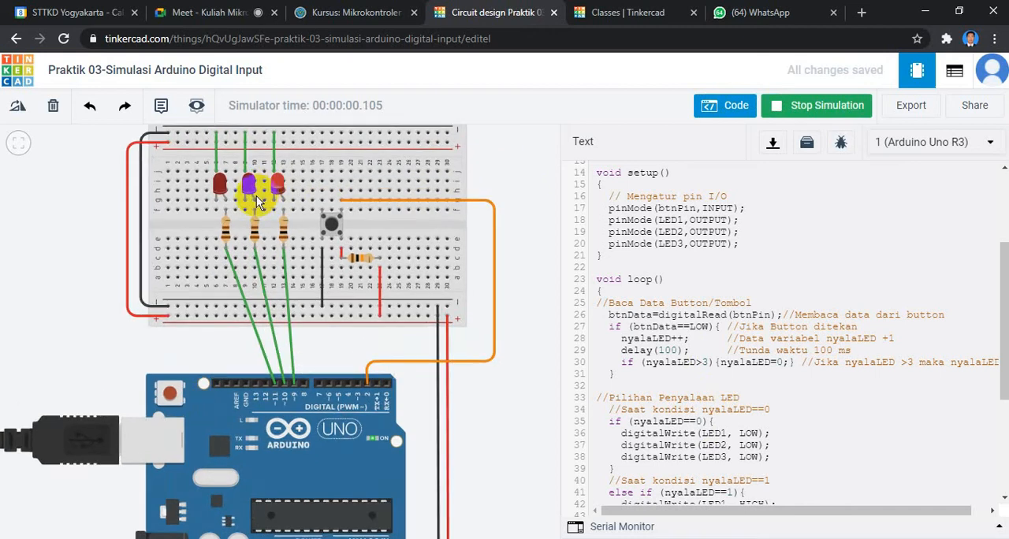
# Actuate the breadboard pushbutton repeatedly in the running simulation and compare the LED responses with the button-reading block and LED conditions in the code.
pyautogui.scroll(1, 258, 201)
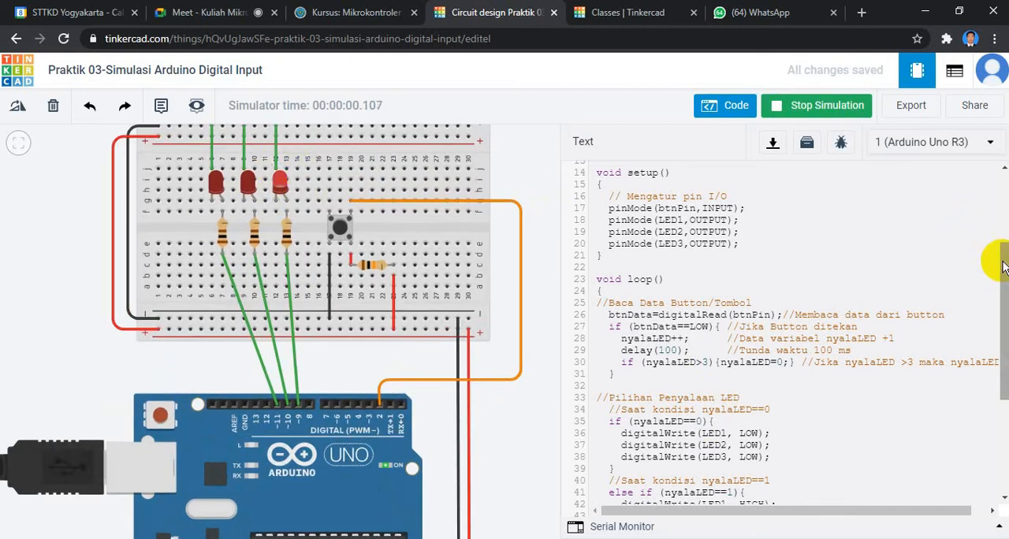
pyautogui.moveTo(1002, 267); pyautogui.dragTo(1001, 236)
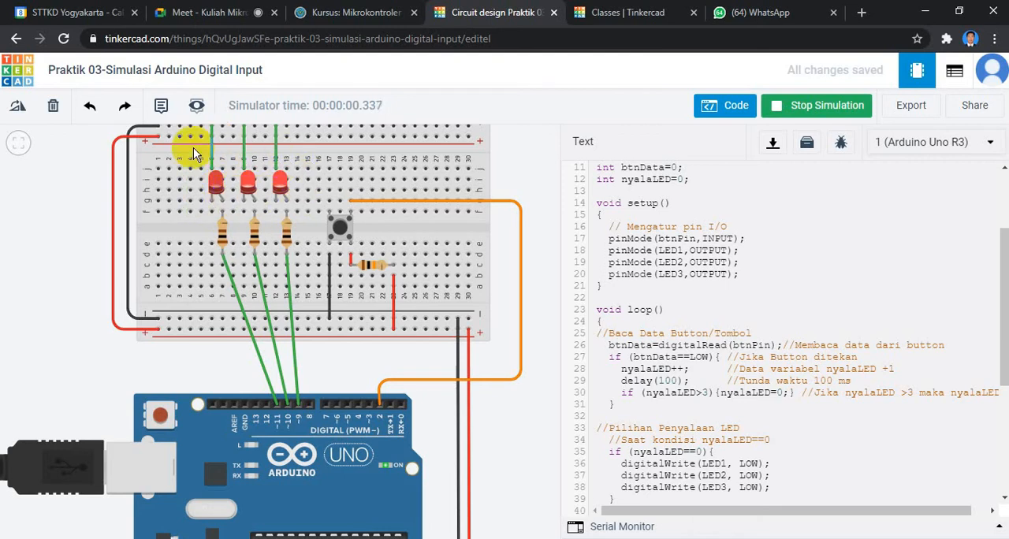
pyautogui.click(339, 229)
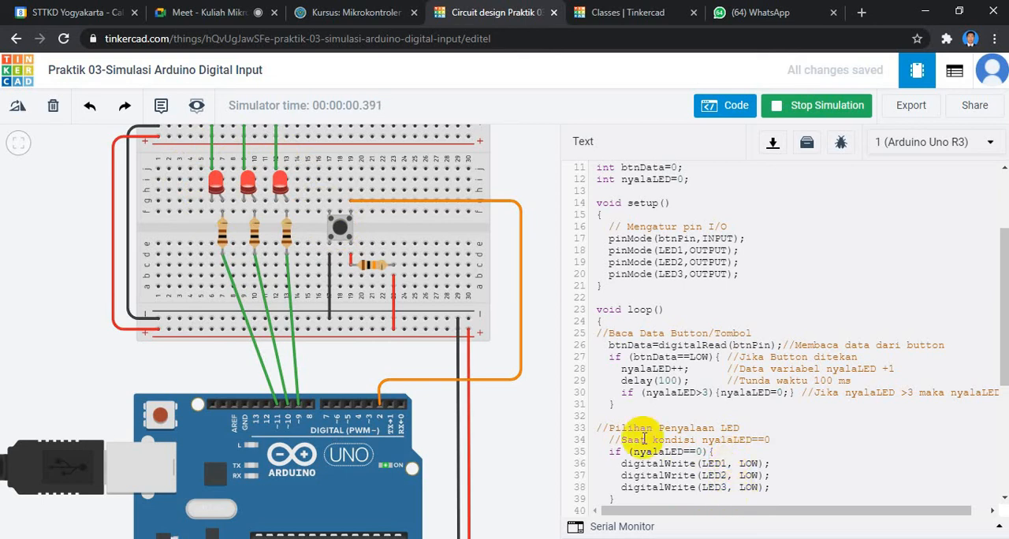
pyautogui.click(343, 235)
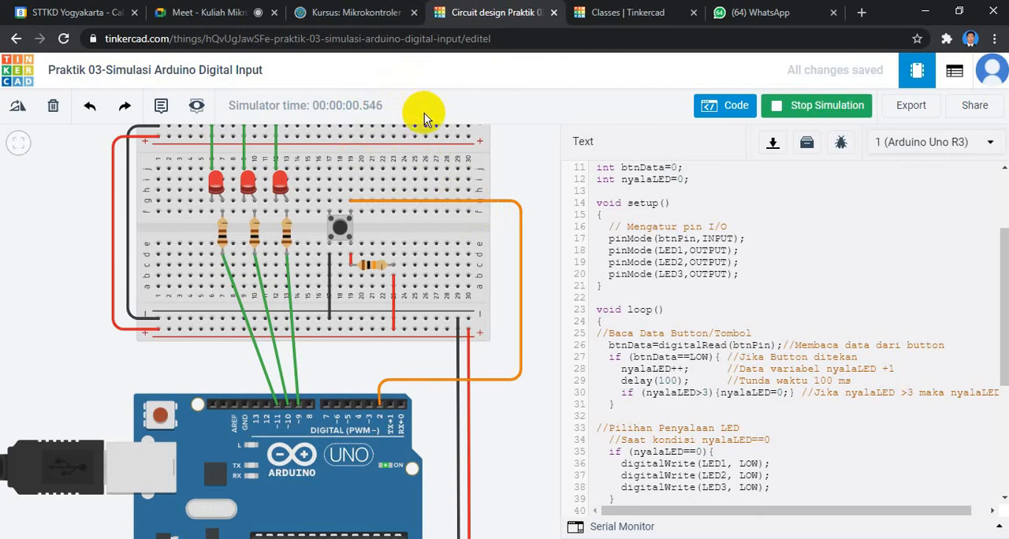
pyautogui.click(340, 227)
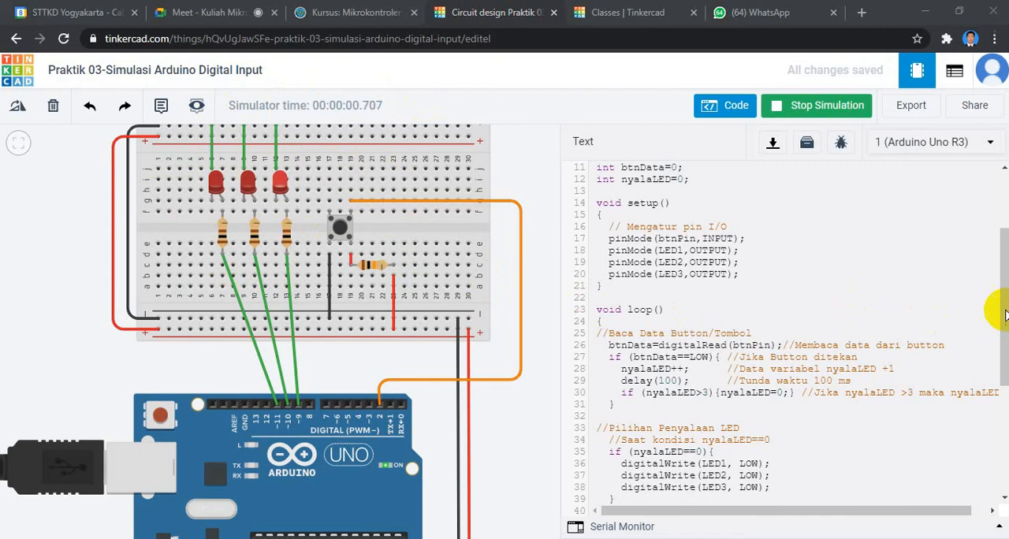
pyautogui.moveTo(1005, 315); pyautogui.dragTo(1005, 339)
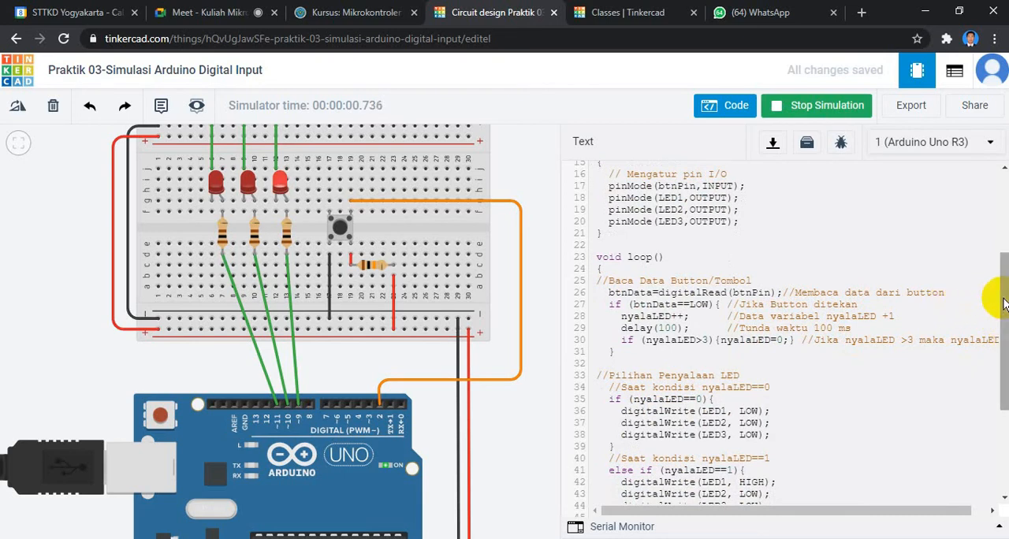
pyautogui.moveTo(1003, 302); pyautogui.dragTo(999, 327)
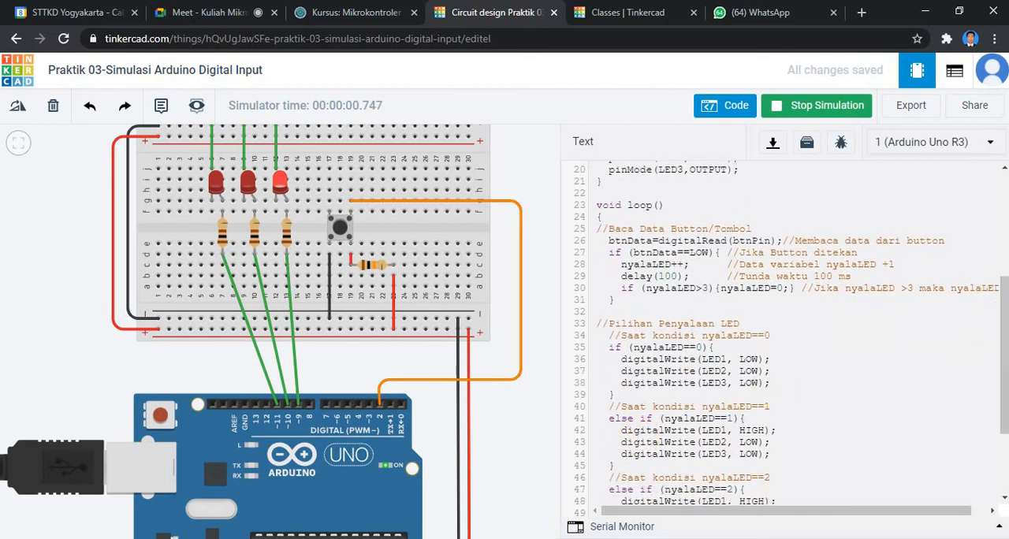
# Switch to the labsheet PDF in Acrobat Reader and read the expected pushbutton results and the Running LED assignment under Tugas Praktik.
pyautogui.hotkey('alt', 'Tab')
pyautogui.scroll(-3, 525, 411)
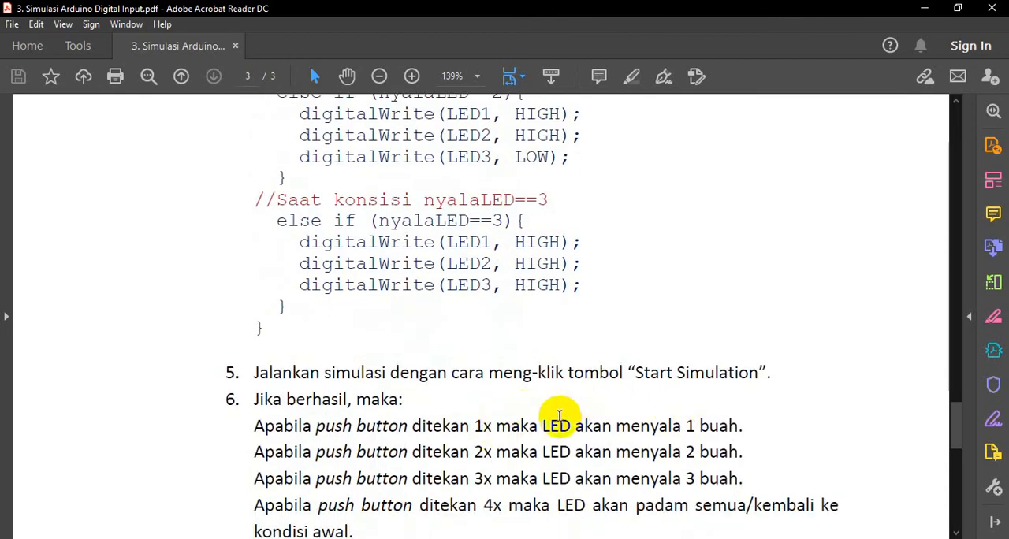
pyautogui.scroll(-1, 654, 422)
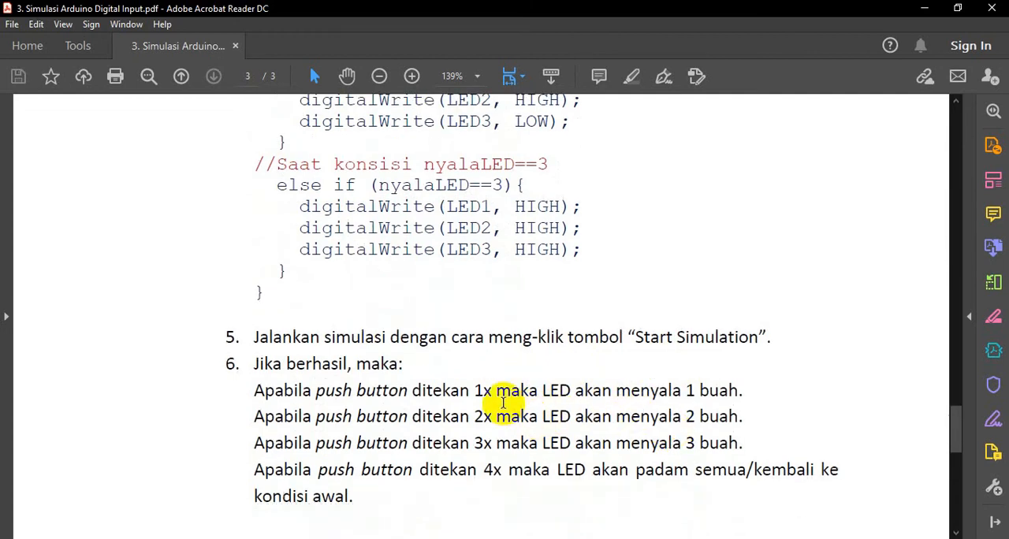
pyautogui.scroll(-4, 504, 403)
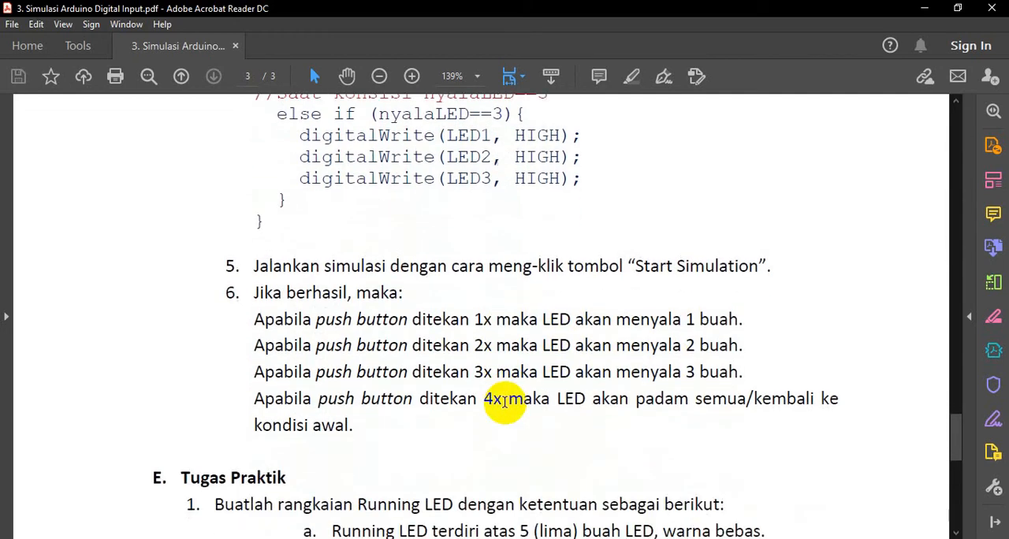
pyautogui.scroll(-4, 504, 406)
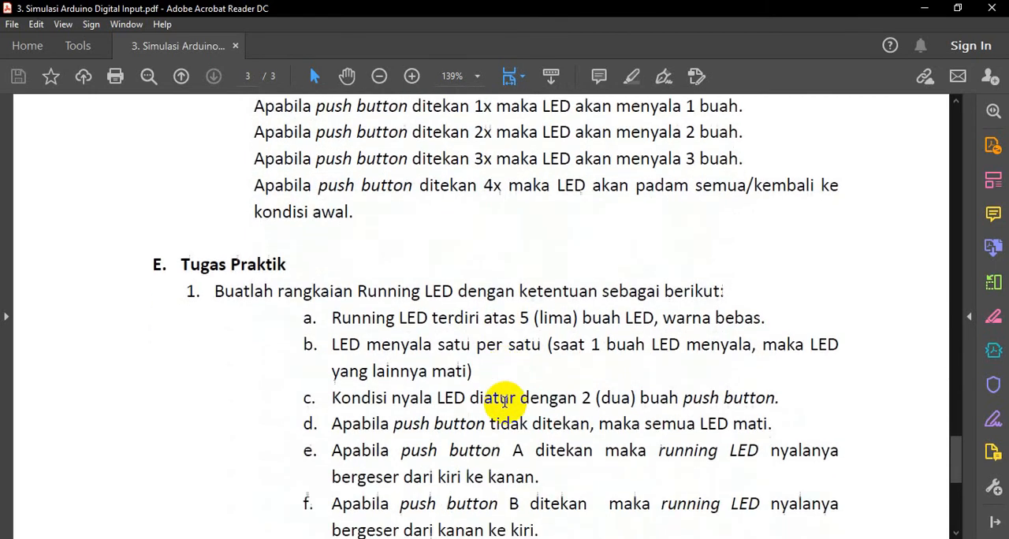
pyautogui.scroll(-2, 505, 401)
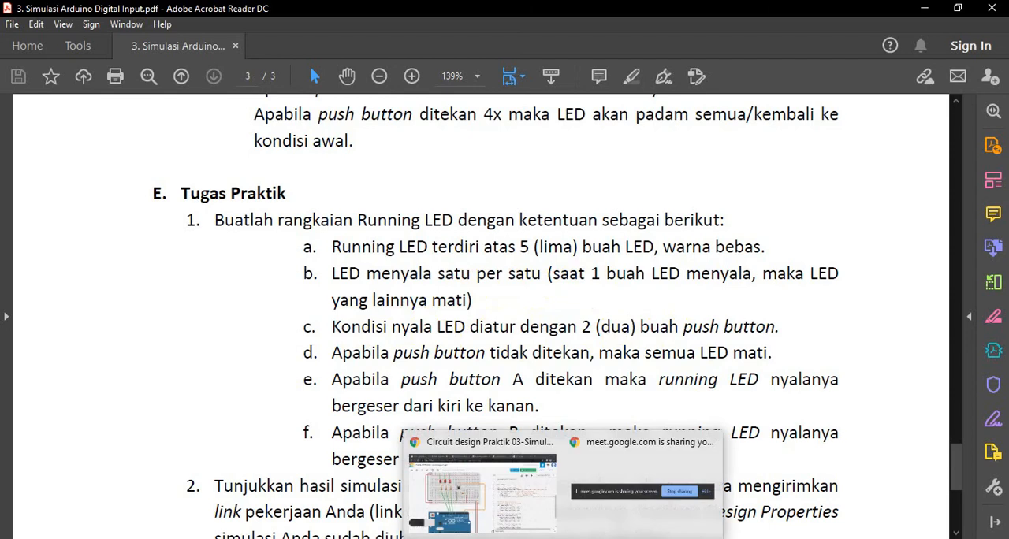
# Stop the simulation in Tinkercad and return to the Running LED assignment in the labsheet PDF.
pyautogui.click(562, 538)
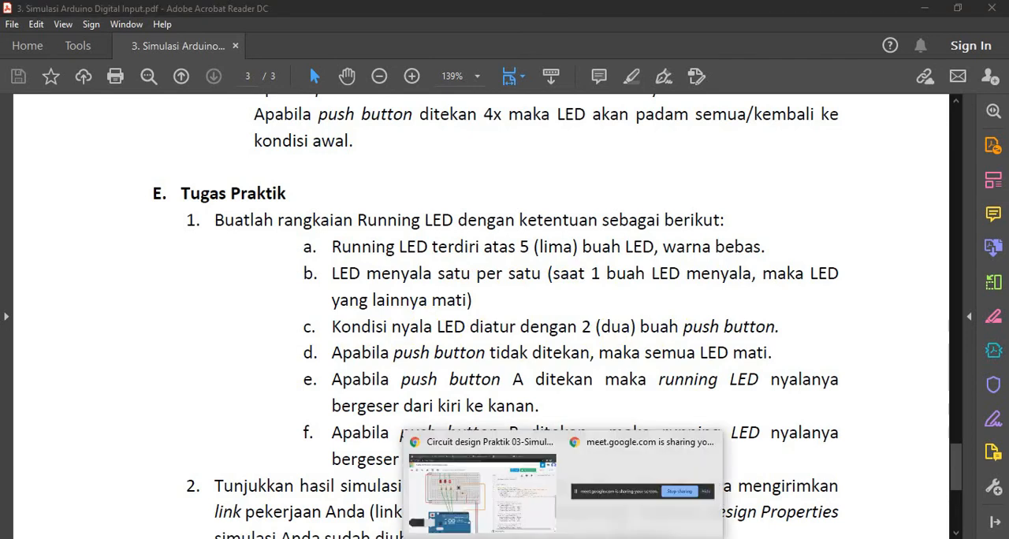
pyautogui.click(534, 519)
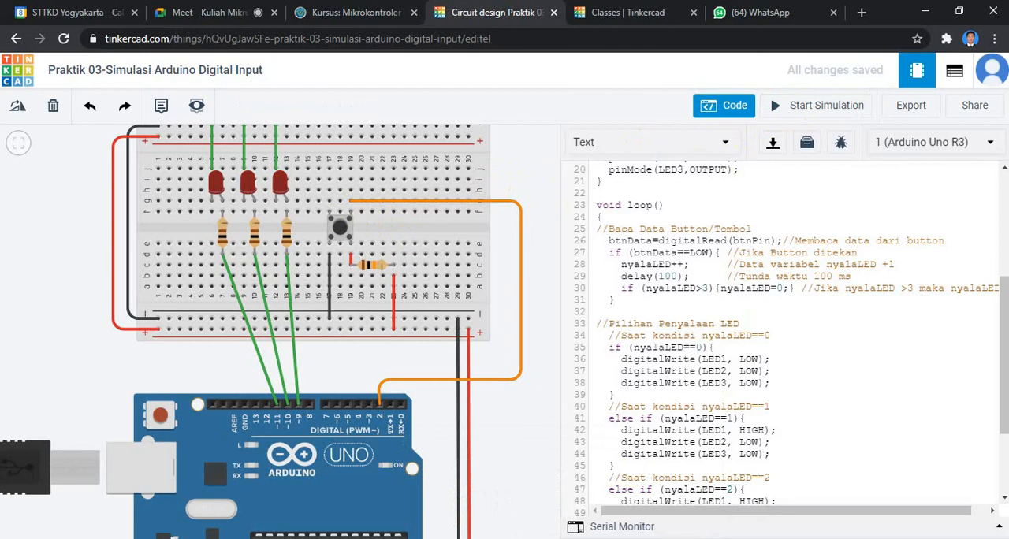
pyautogui.moveTo(563, 538)
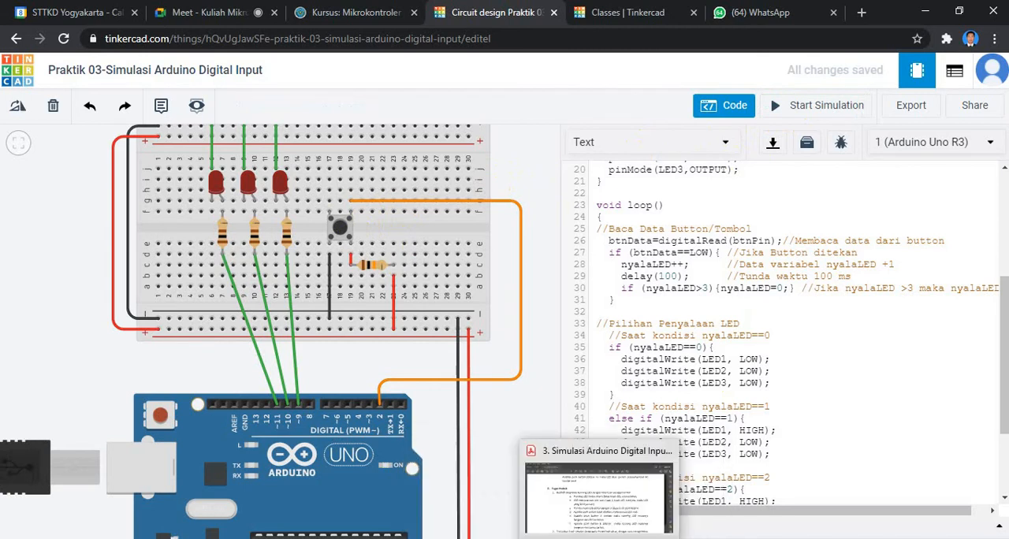
pyautogui.click(602, 473)
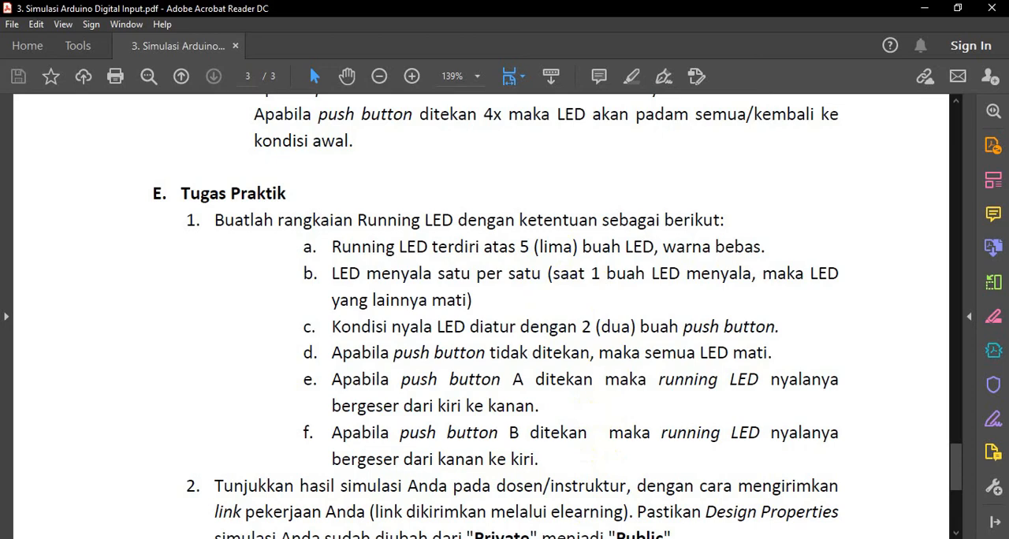
# Switch to the Tinkercad circuit and review the sketch from the variable declarations to the LED conditions for nyalaLED 0 to 3.
pyautogui.click(562, 538)
pyautogui.click(485, 485)
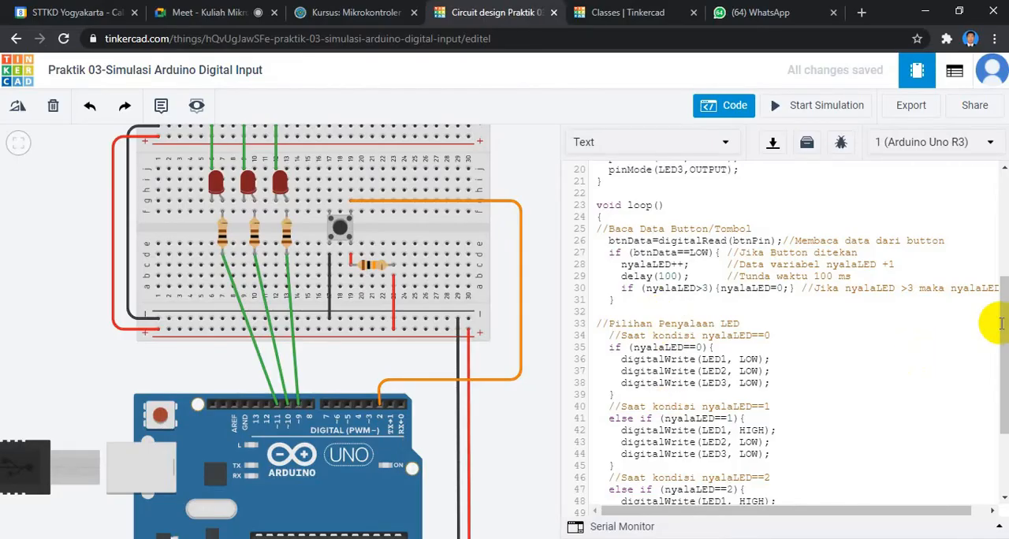
pyautogui.scroll(-2, 1001, 315)
pyautogui.scroll(4, 989, 315)
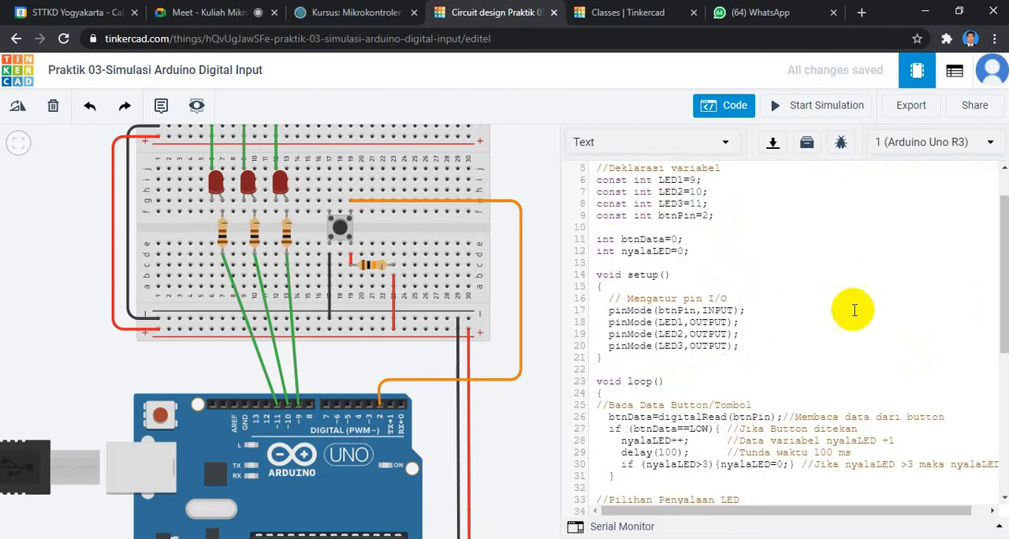
pyautogui.moveTo(1001, 275); pyautogui.dragTo(1001, 414)
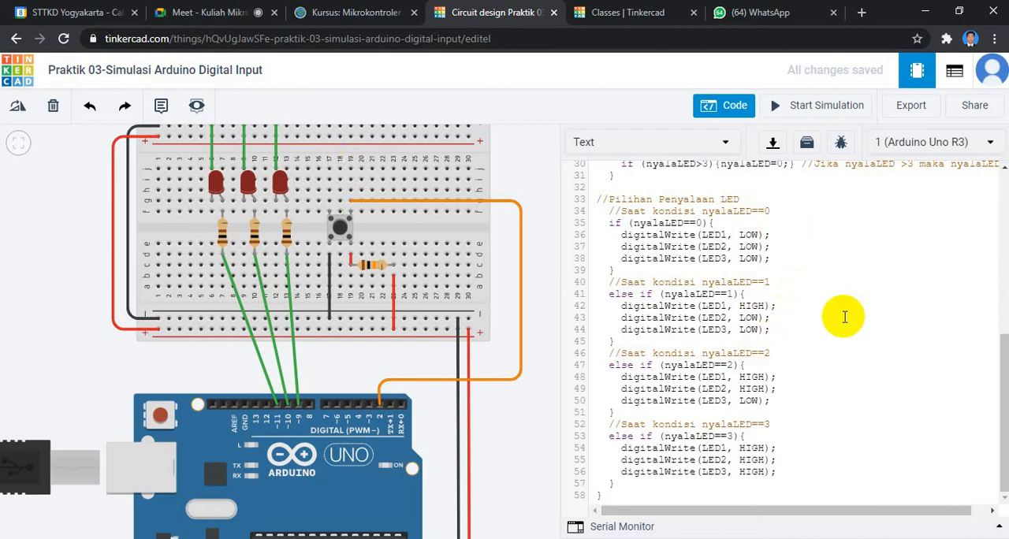
pyautogui.scroll(3, 844, 317)
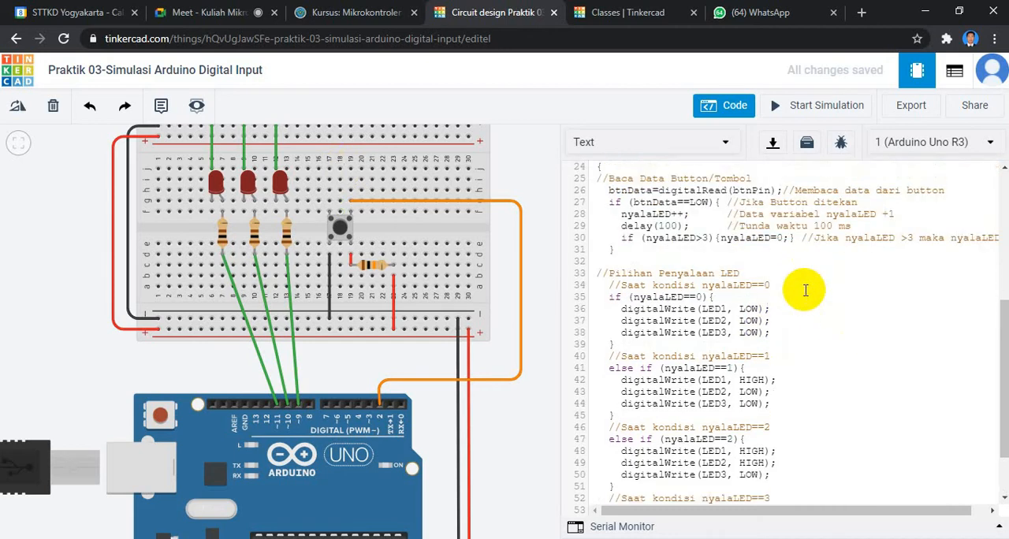
pyautogui.scroll(2, 828, 299)
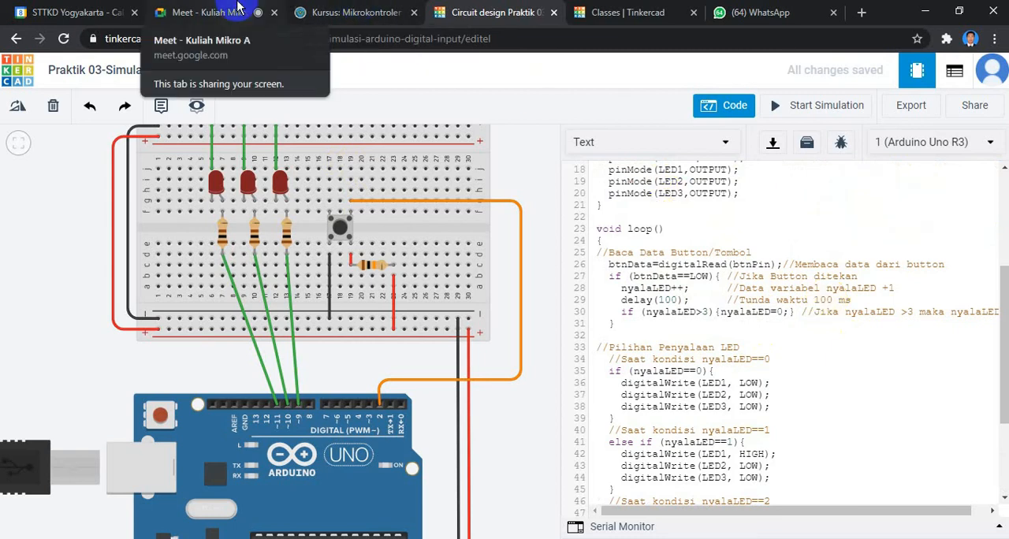
# Check the Google Meet call and the submission instructions in the labsheet PDF, and dismiss the Meet presentation notification.
pyautogui.click(237, 8)
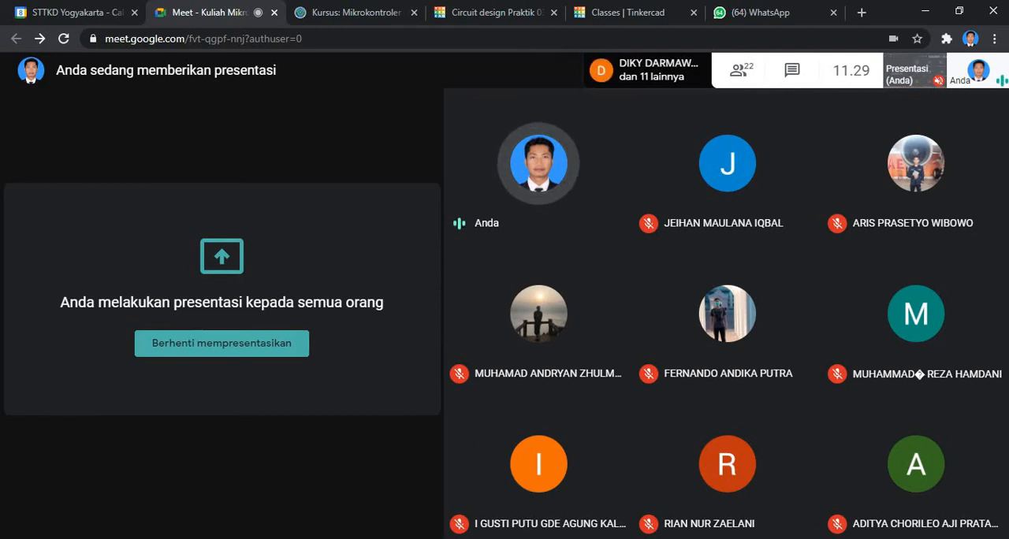
pyautogui.click(488, 538)
pyautogui.scroll(-1, 268, 235)
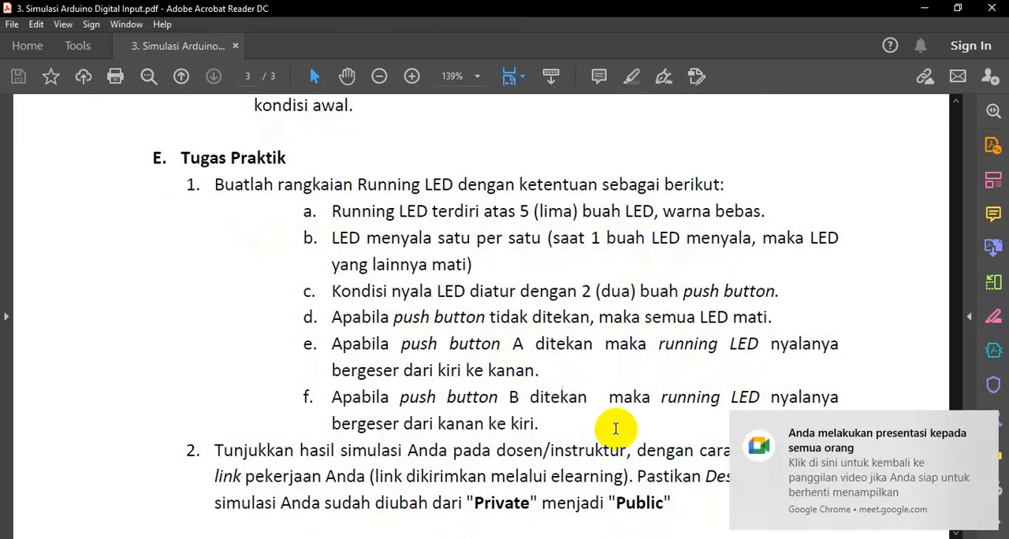
pyautogui.click(599, 538)
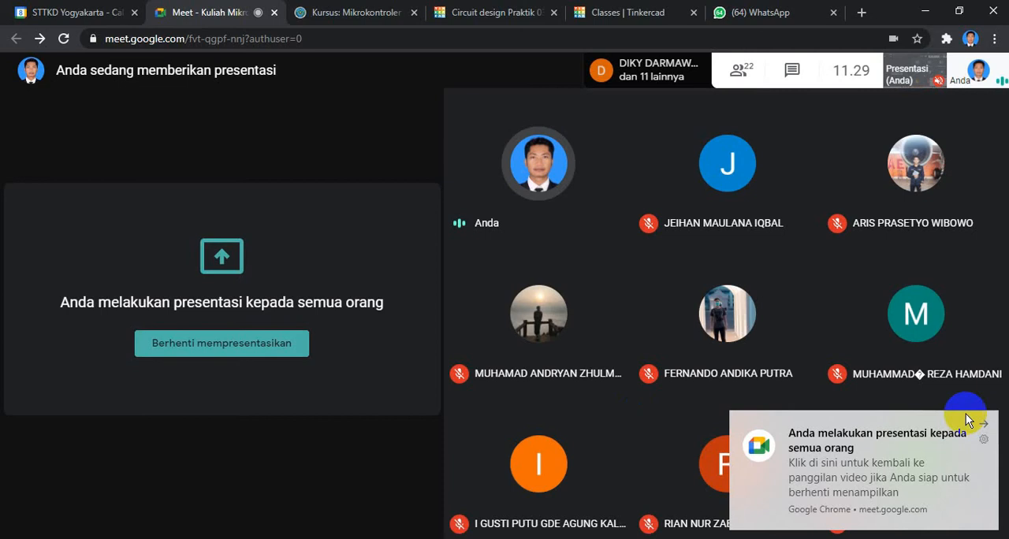
pyautogui.click(983, 421)
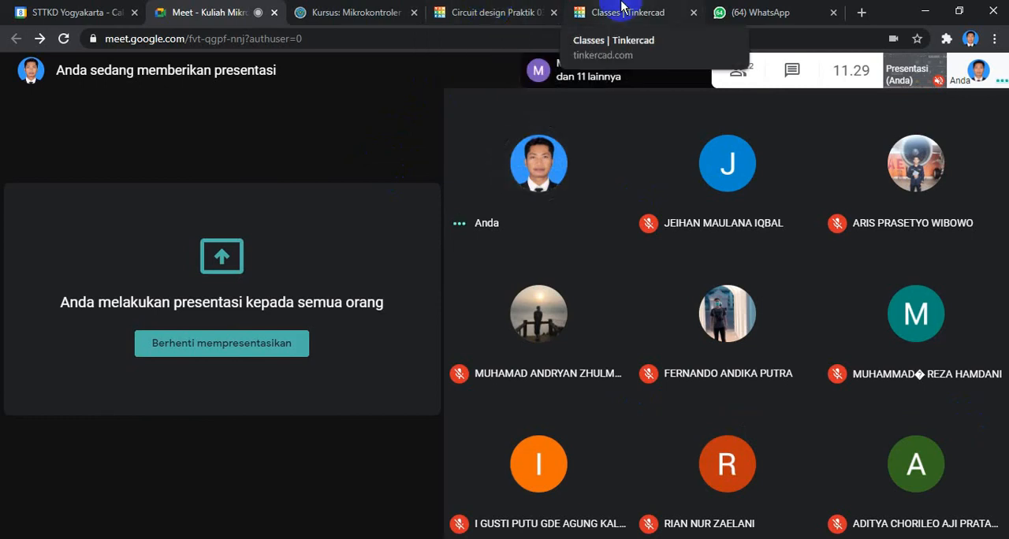
# Open the Tinkercad classroom page and look through the student list with each student's last activity.
pyautogui.click(519, 8)
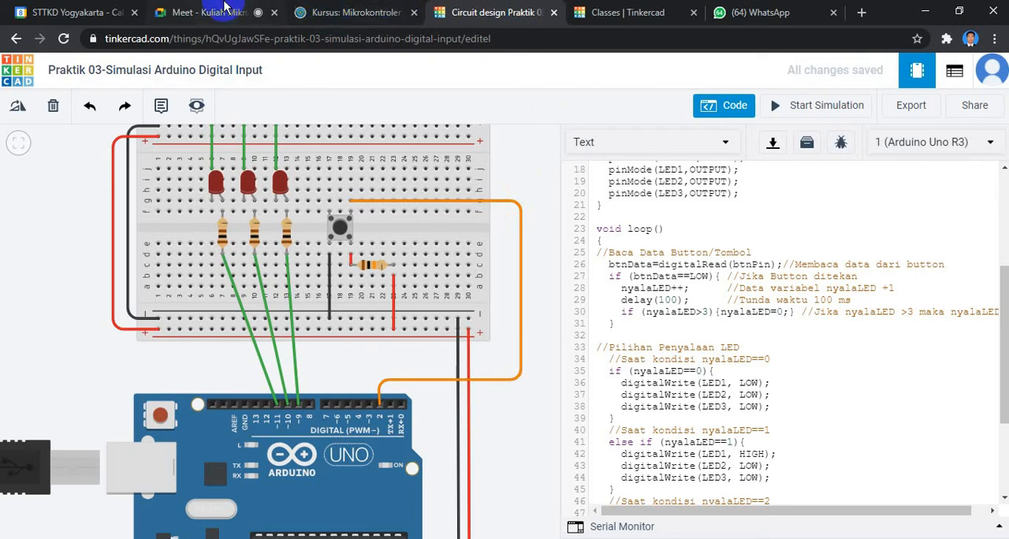
pyautogui.click(597, 8)
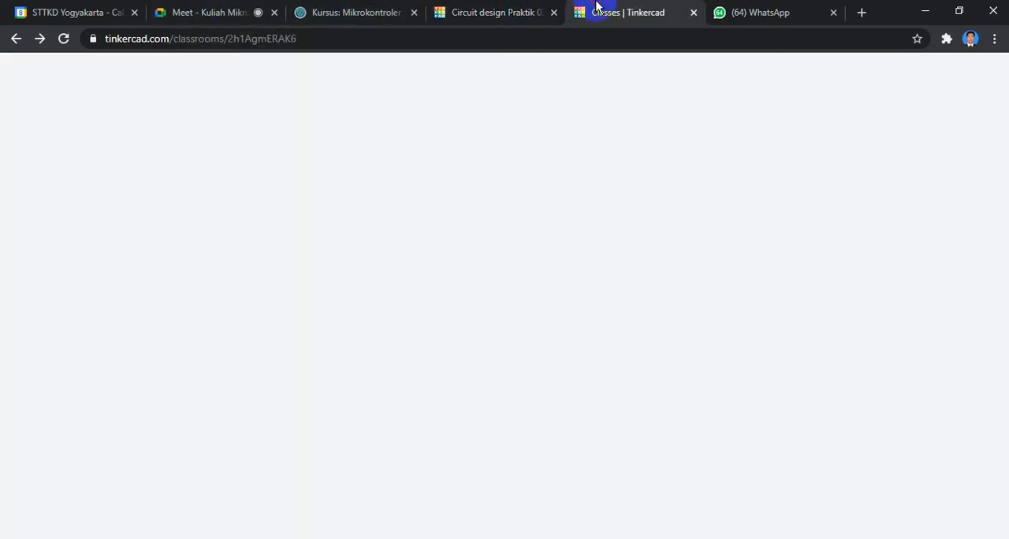
pyautogui.scroll(-3, 456, 401)
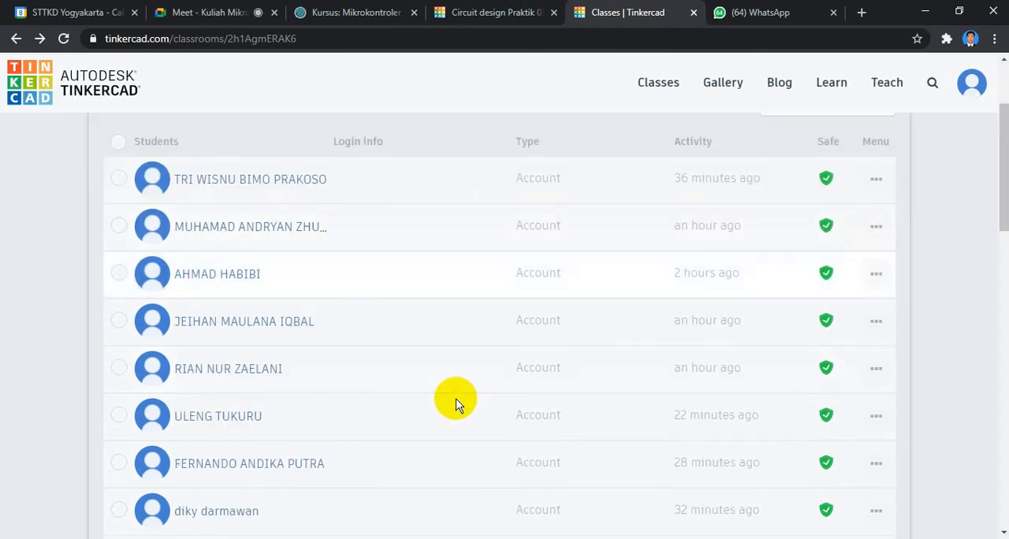
pyautogui.scroll(-4, 457, 402)
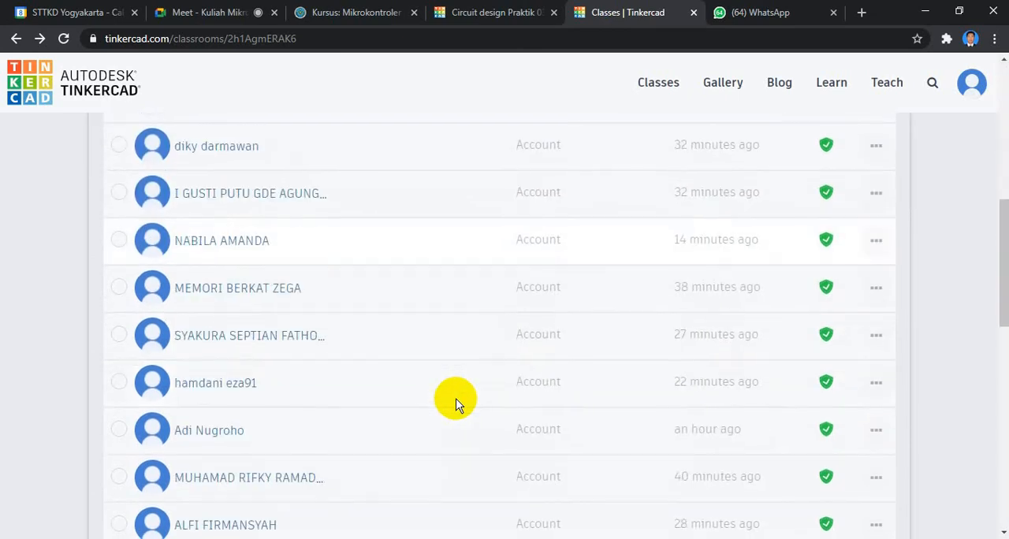
pyautogui.scroll(-1, 456, 402)
pyautogui.scroll(-5, 456, 402)
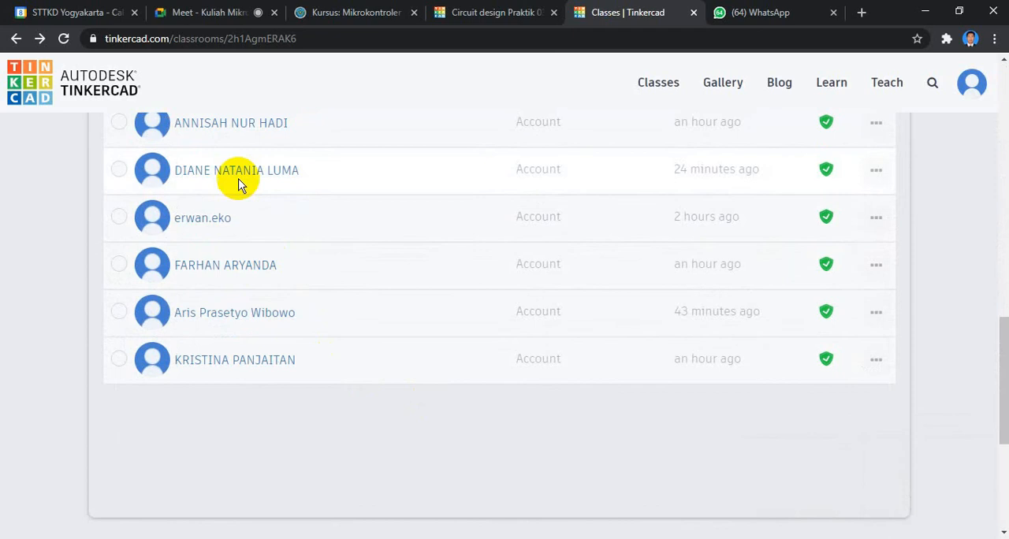
pyautogui.scroll(1, 378, 210)
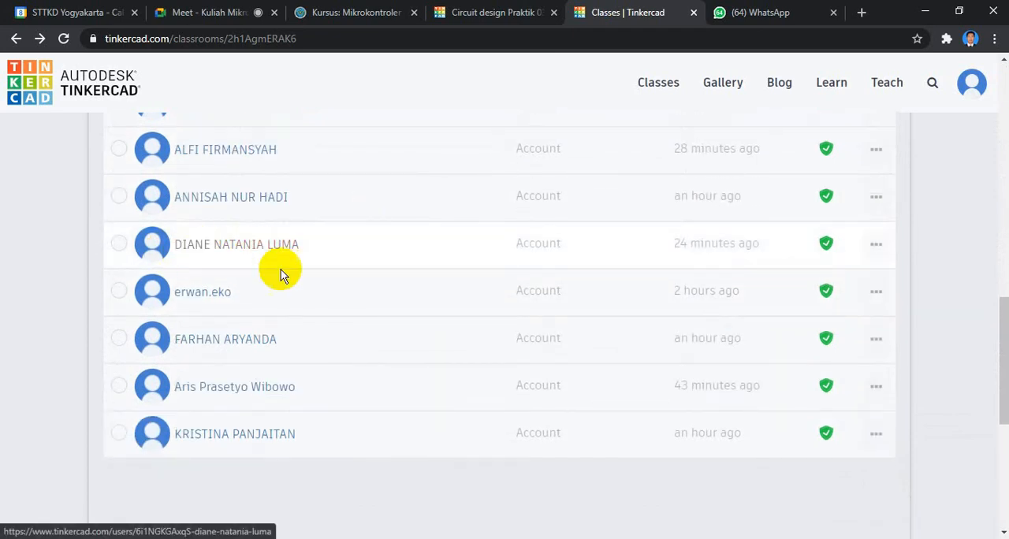
pyautogui.scroll(7, 332, 277)
pyautogui.scroll(3, 332, 276)
# Return to the circuit design and re-enter its title as Praktik 03-Simulasi Arduino Digital Input.
pyautogui.click(510, 8)
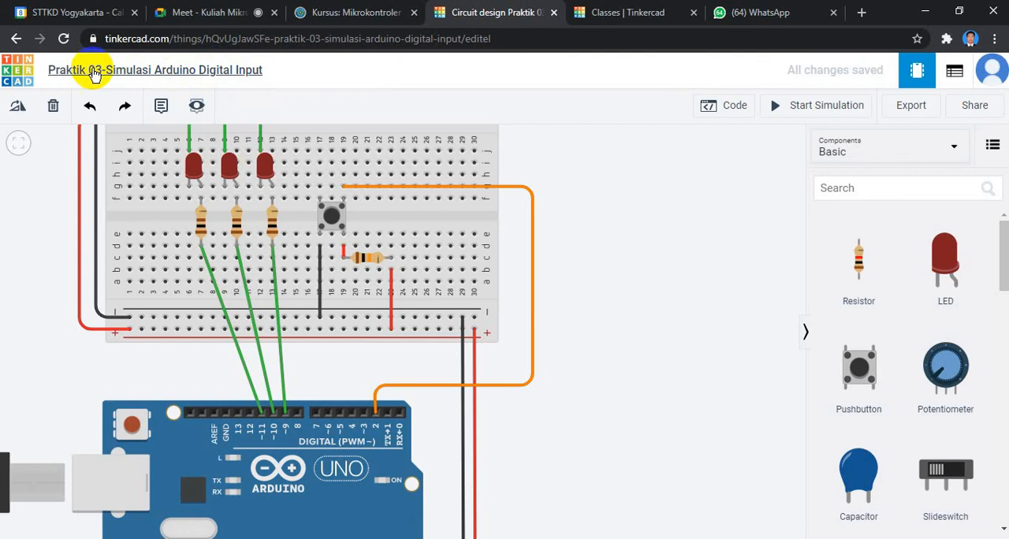
pyautogui.click(172, 72)
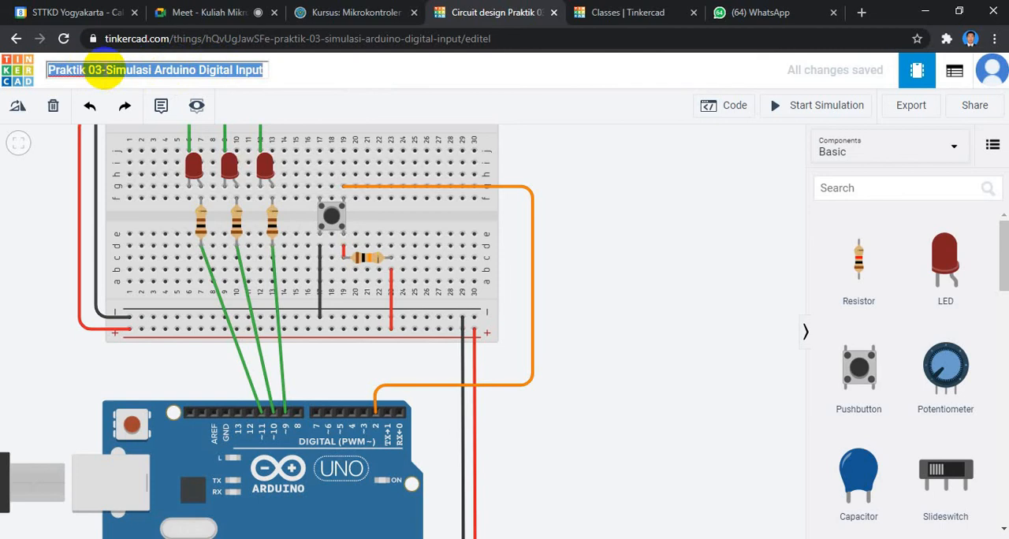
pyautogui.write('Praktik 03 Simulasi Arduino ')
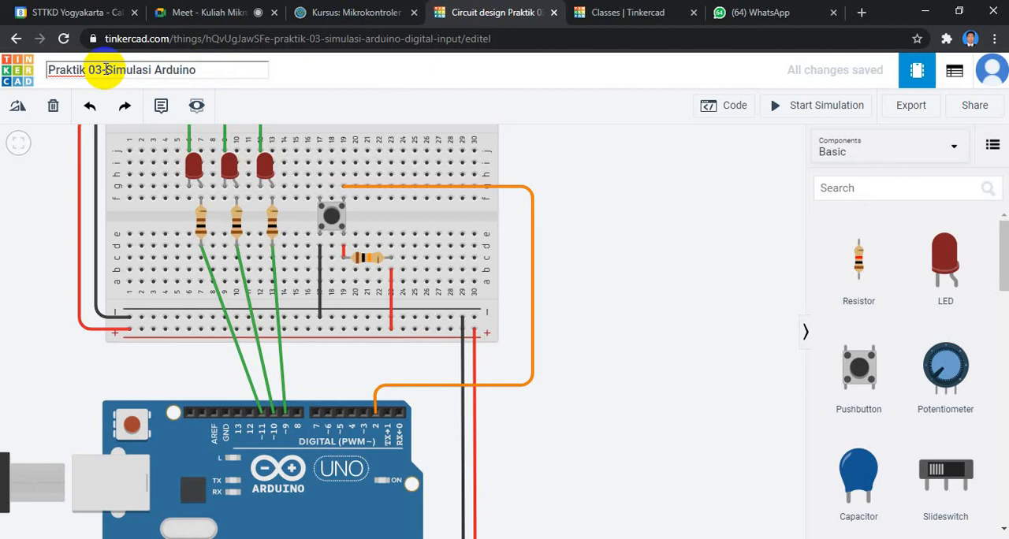
pyautogui.write('Digital Input')
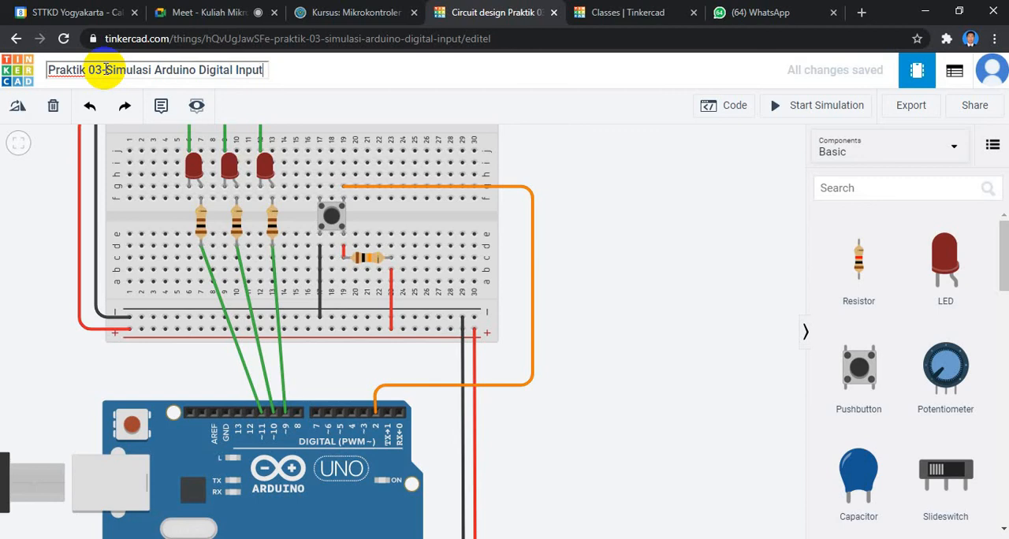
# Finish editing the circuit title, select the design's web address, and switch to the Praktik 03 section of the Mikrokontroler course page.
pyautogui.click(278, 67)
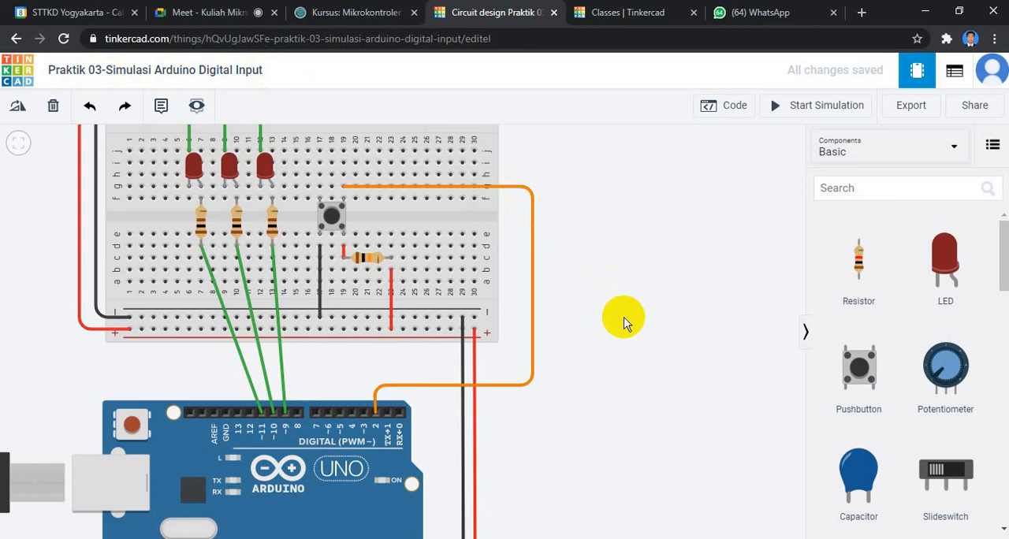
pyautogui.click(514, 32)
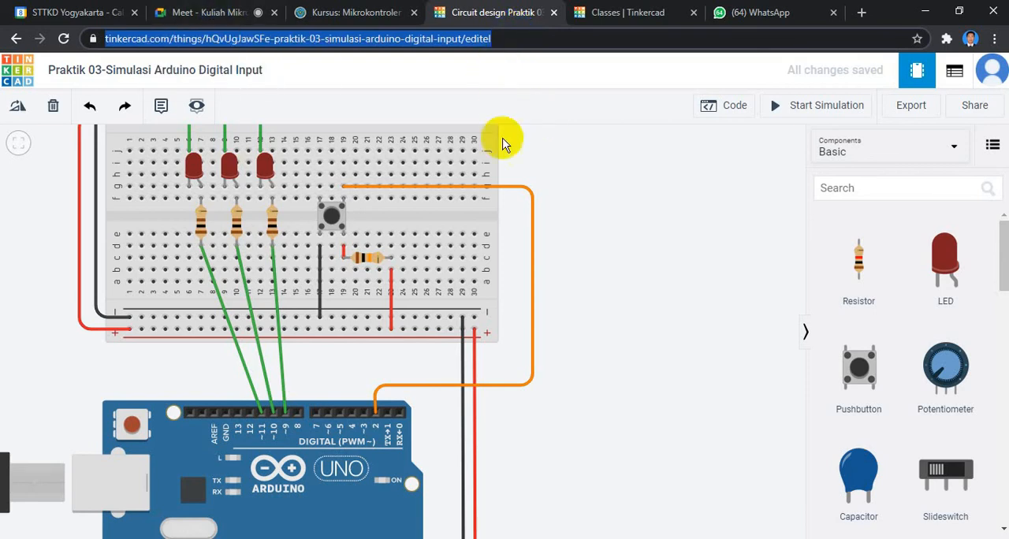
pyautogui.click(358, 10)
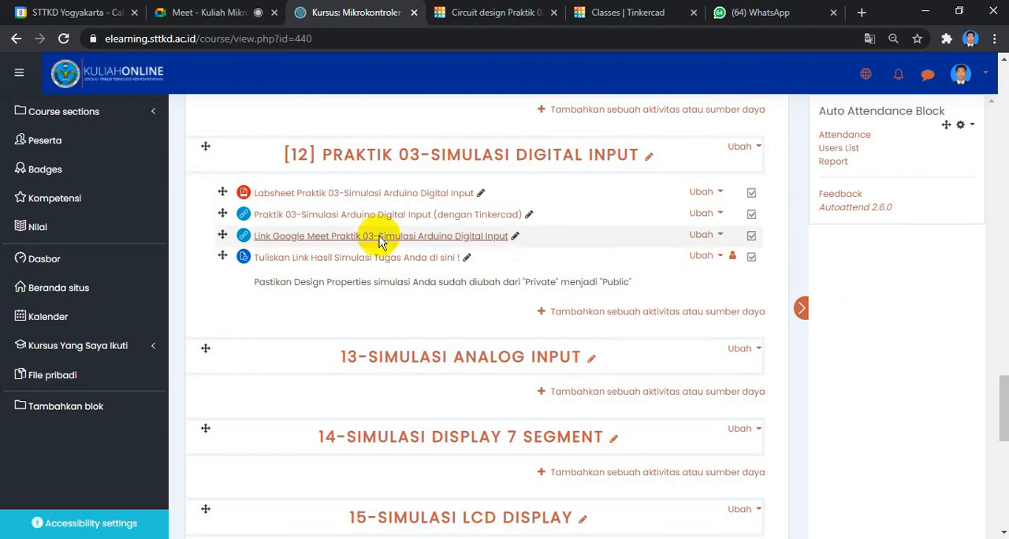
# Look through the Mikro A student list and recent activity in the Tinkercad classroom, and check the Google Meet call.
pyautogui.click(623, 9)
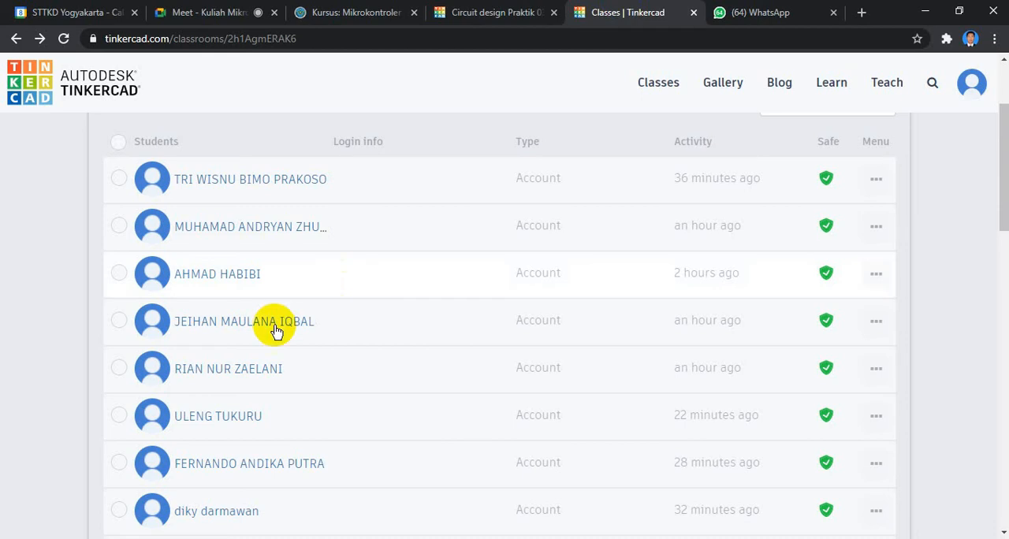
pyautogui.scroll(-1, 255, 318)
pyautogui.scroll(-3, 255, 316)
pyautogui.scroll(-2, 255, 334)
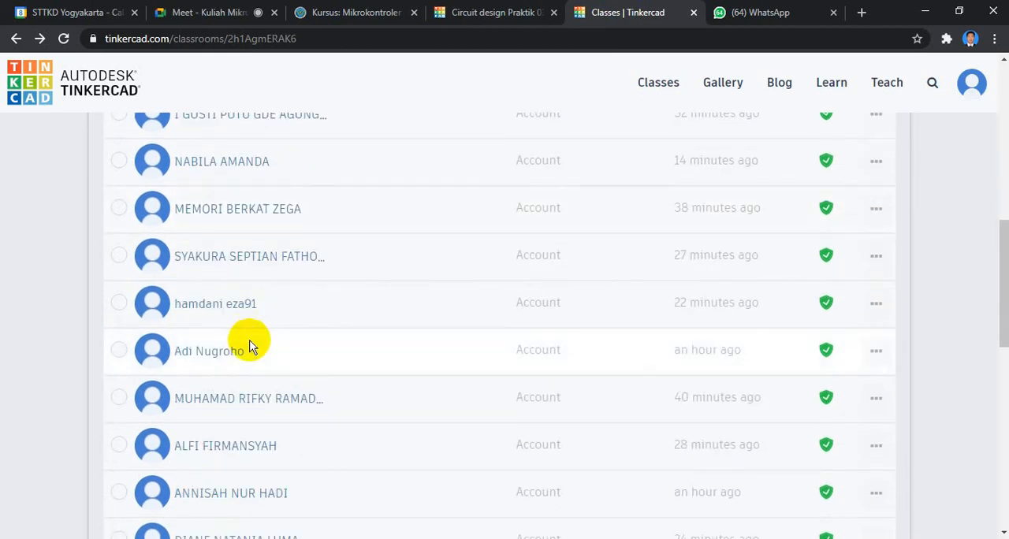
pyautogui.scroll(-3, 251, 347)
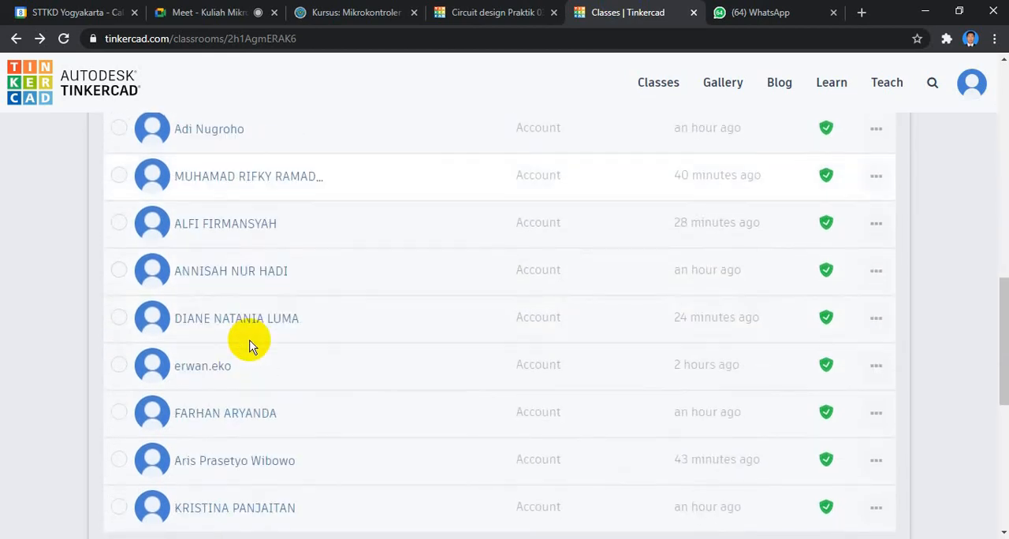
pyautogui.scroll(-1, 251, 347)
pyautogui.scroll(4, 320, 370)
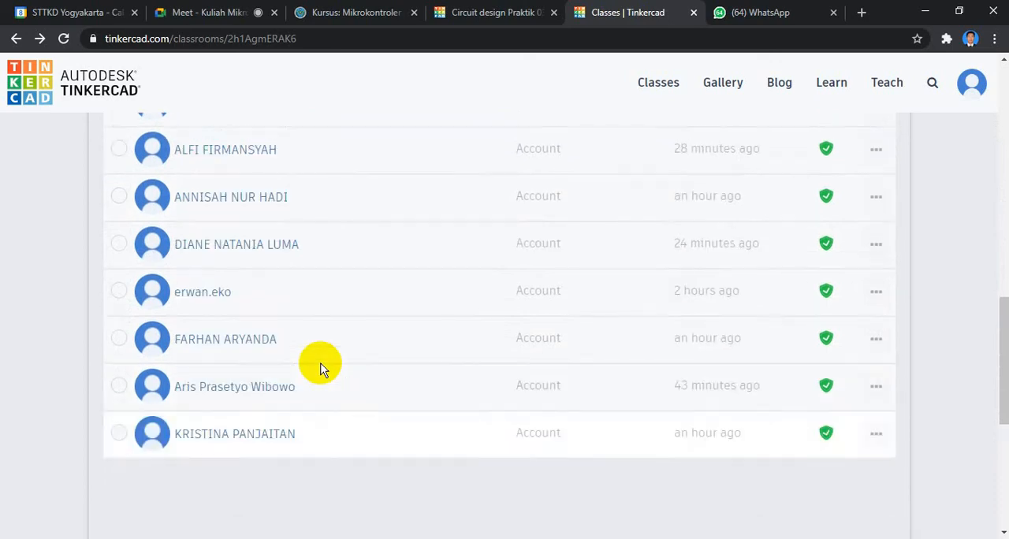
pyautogui.scroll(2, 321, 370)
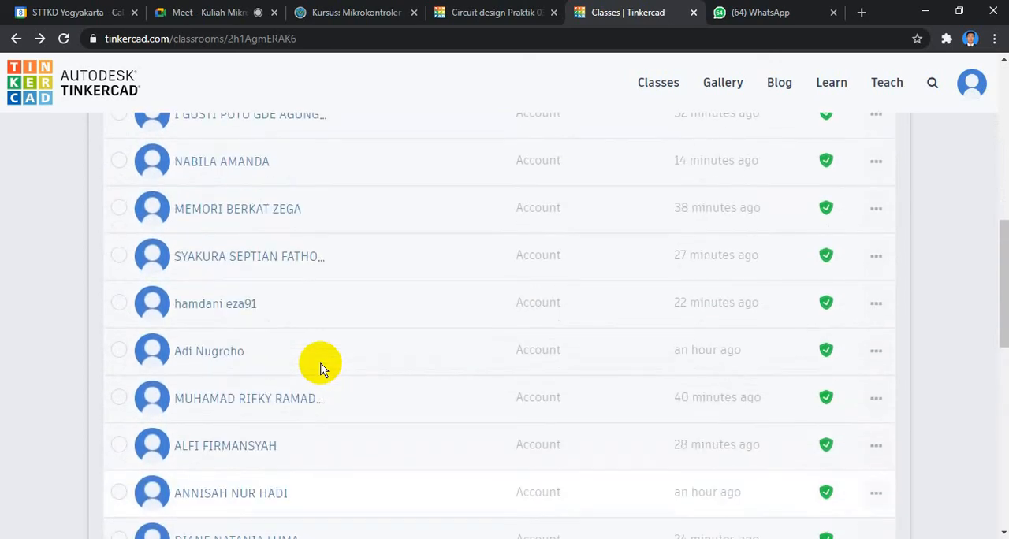
pyautogui.scroll(8, 321, 370)
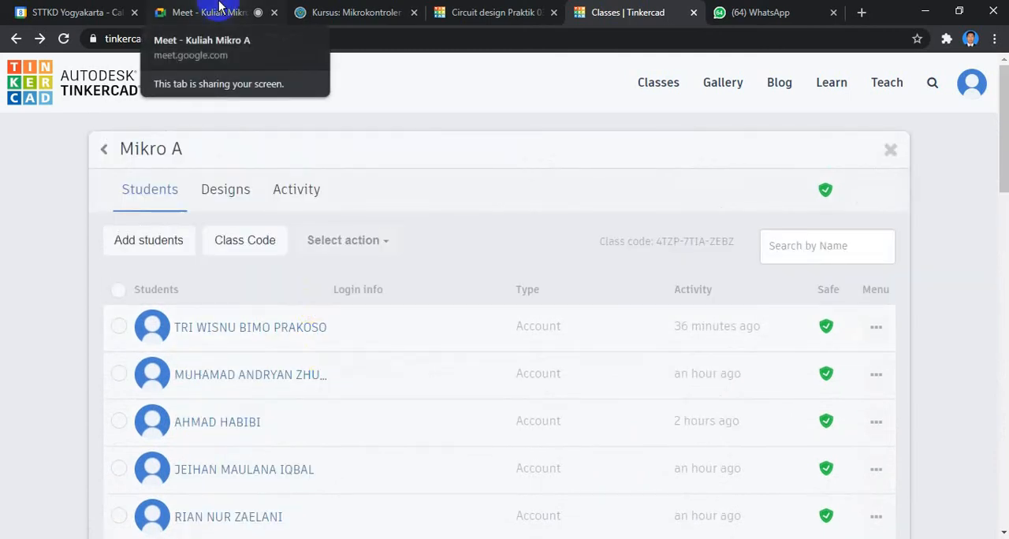
pyautogui.click(220, 9)
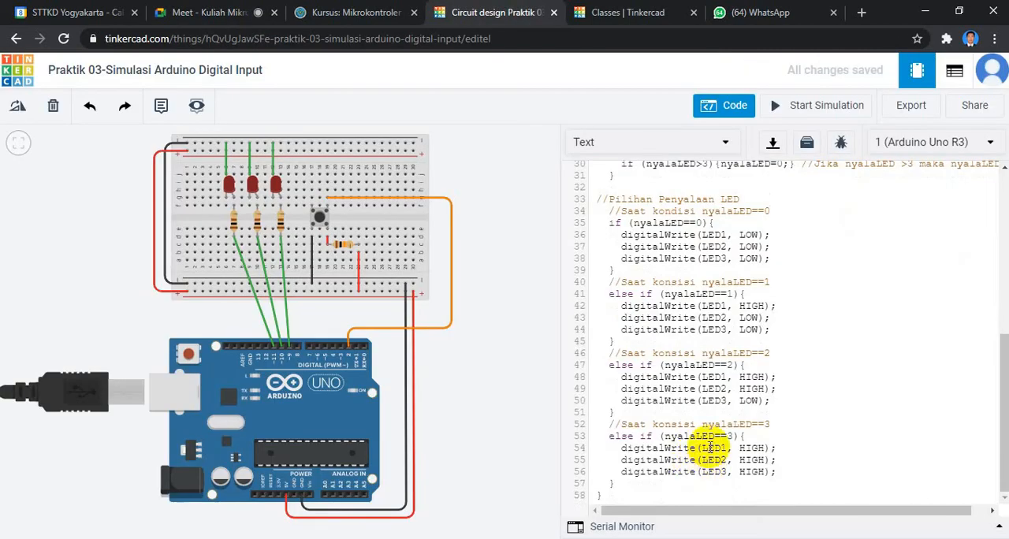
# Add the comment //Membaca data dari button after the btnData=digitalRead(btnPin); statement on line 26 of the circuit's sketch.
pyautogui.scroll(4, 709, 447)
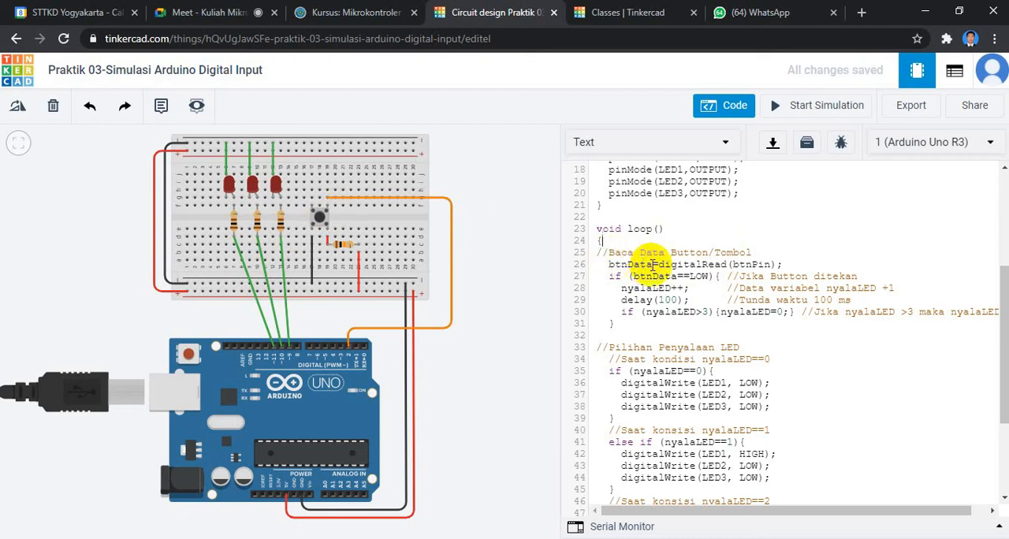
pyautogui.scroll(5, 661, 268)
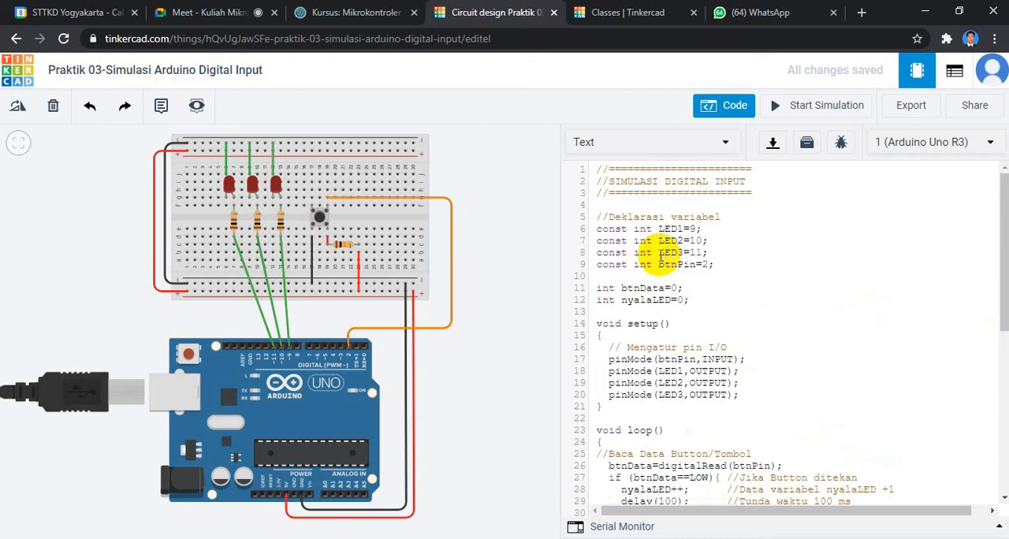
pyautogui.scroll(-2, 660, 256)
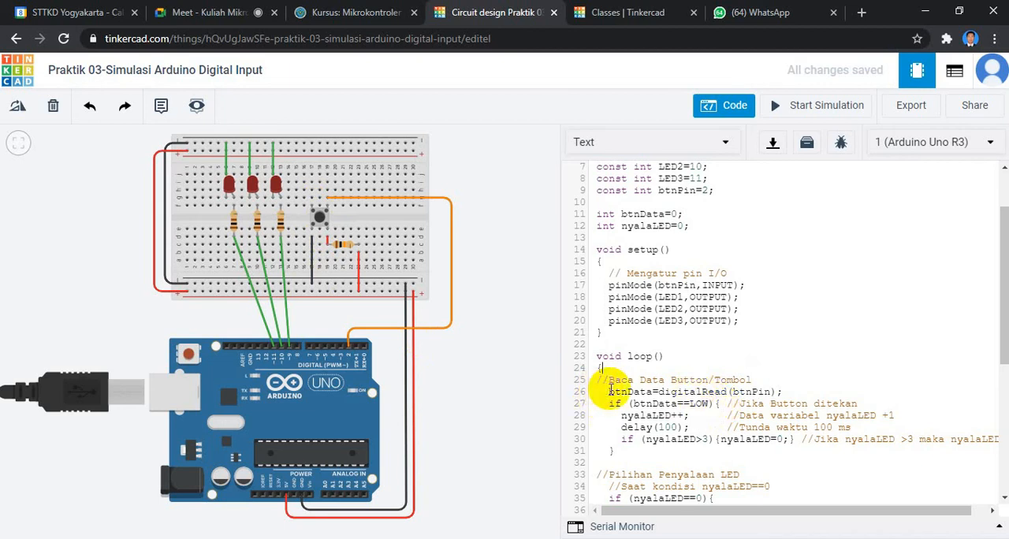
pyautogui.click(778, 389)
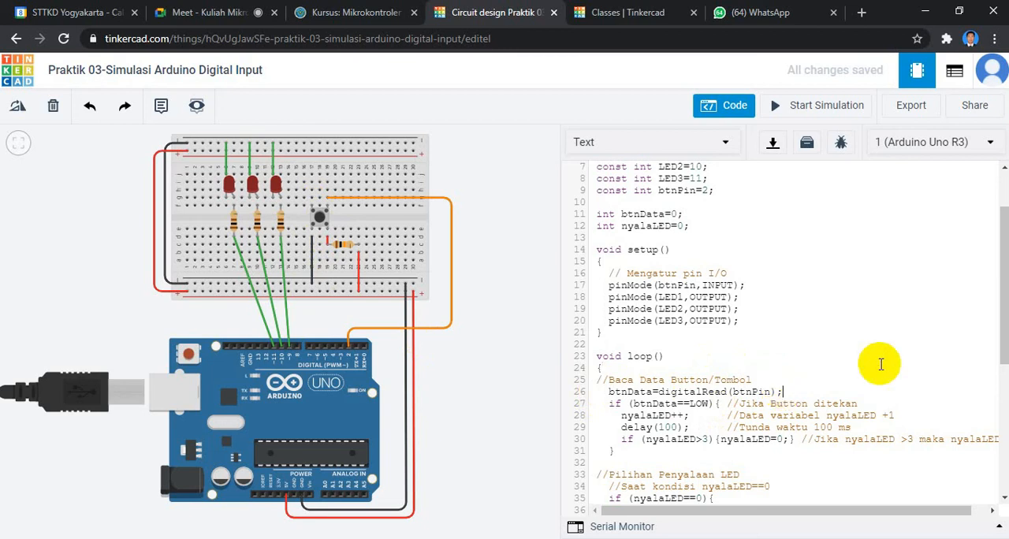
pyautogui.write('//Membaca data dari button')
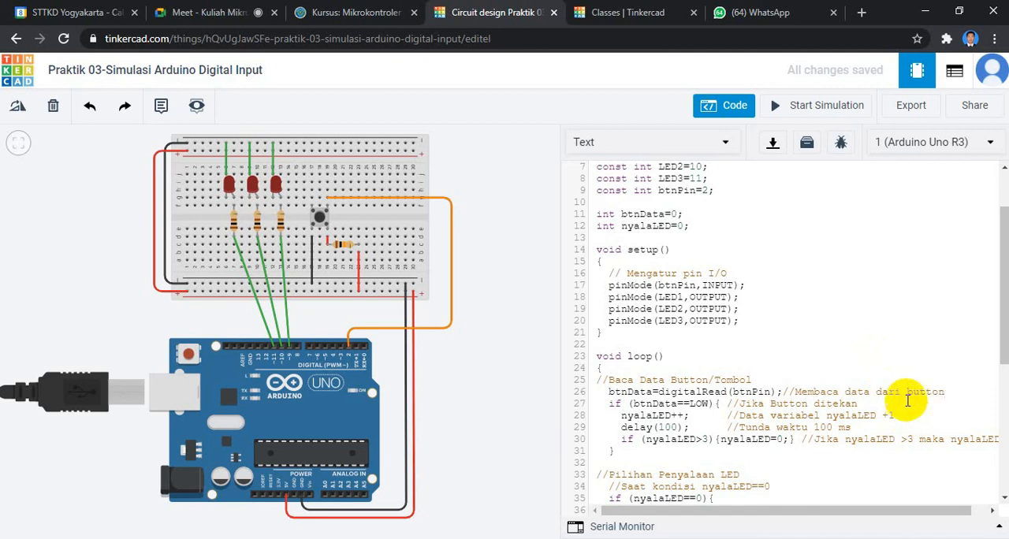
# Examine the btnData==LOW block on lines 27 to 31, covering the nyalaLED increment, the 100 ms delay and the reset above 3.
pyautogui.click(608, 407)
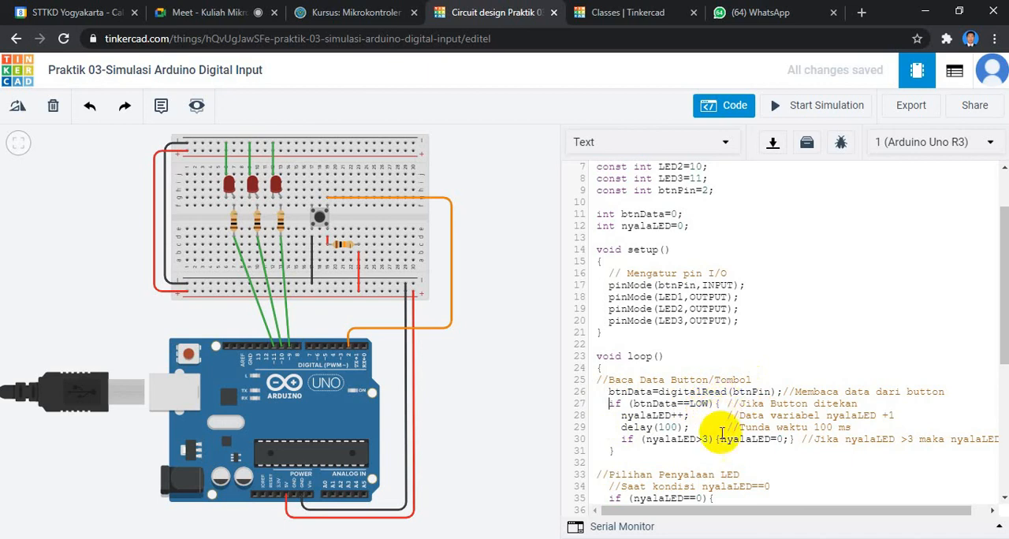
pyautogui.click(726, 403)
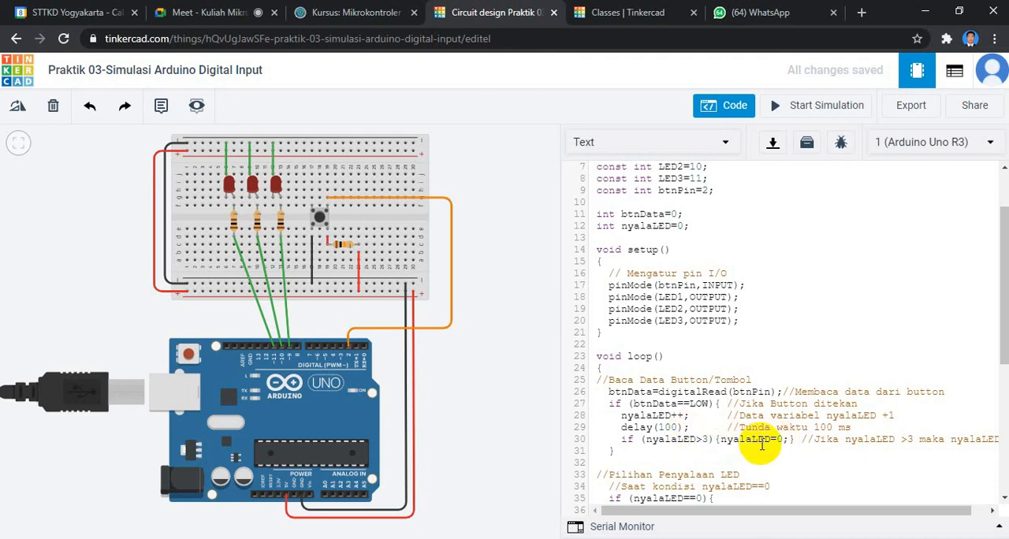
pyautogui.scroll(-3, 631, 441)
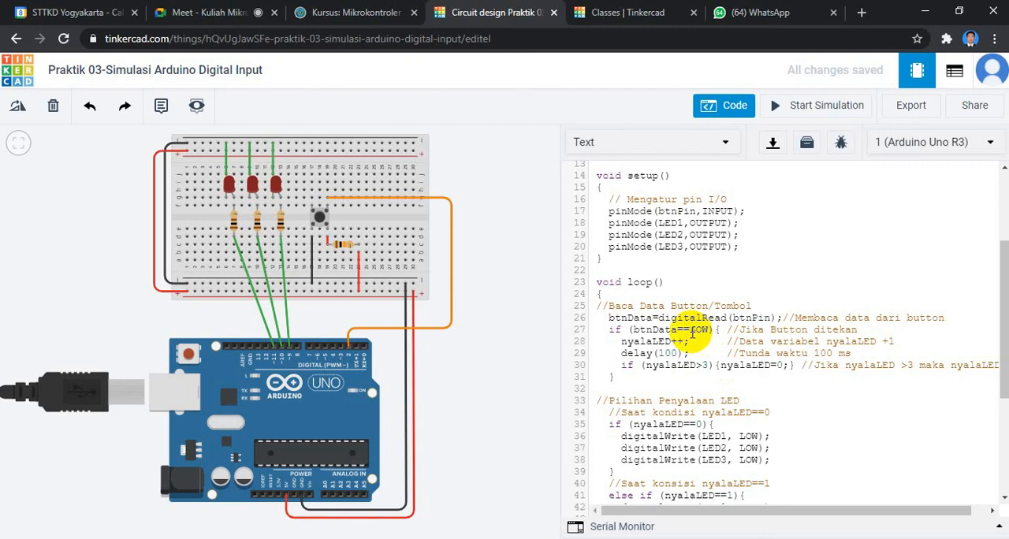
pyautogui.click(609, 387)
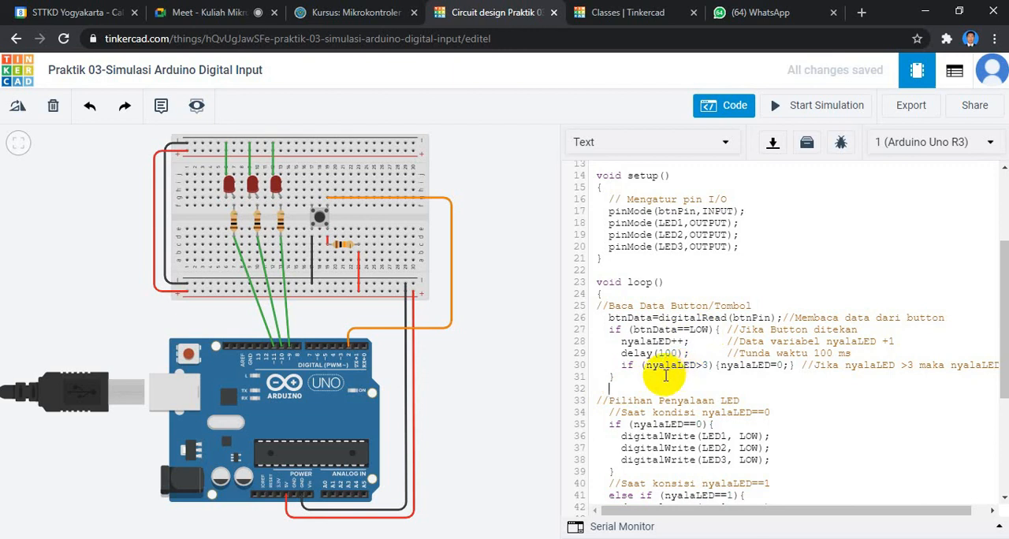
# Check the Google Meet call, return to the sketch and review the LED conditions for nyalaLED 0 to 3, dismissing the Meet presentation notification.
pyautogui.click(203, 12)
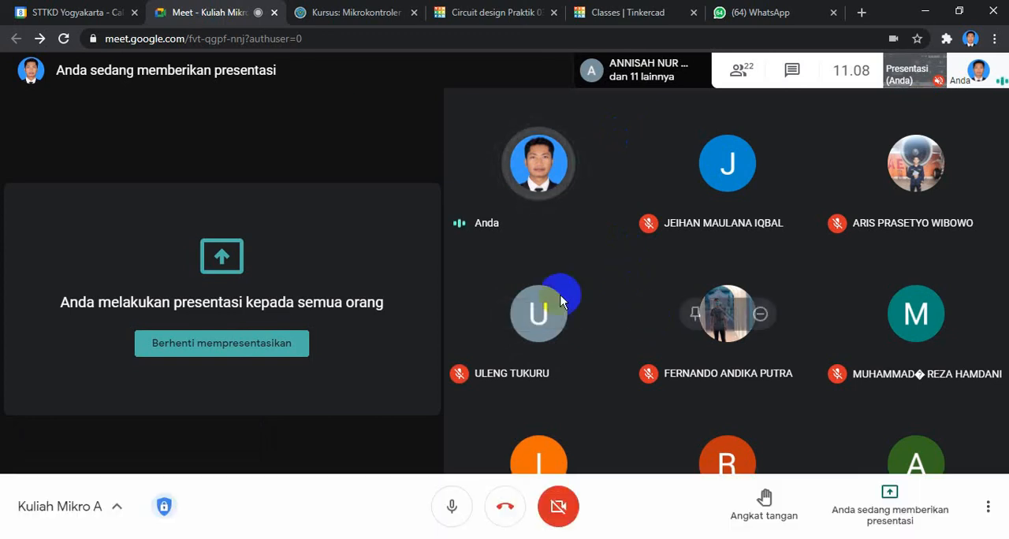
pyautogui.click(488, 12)
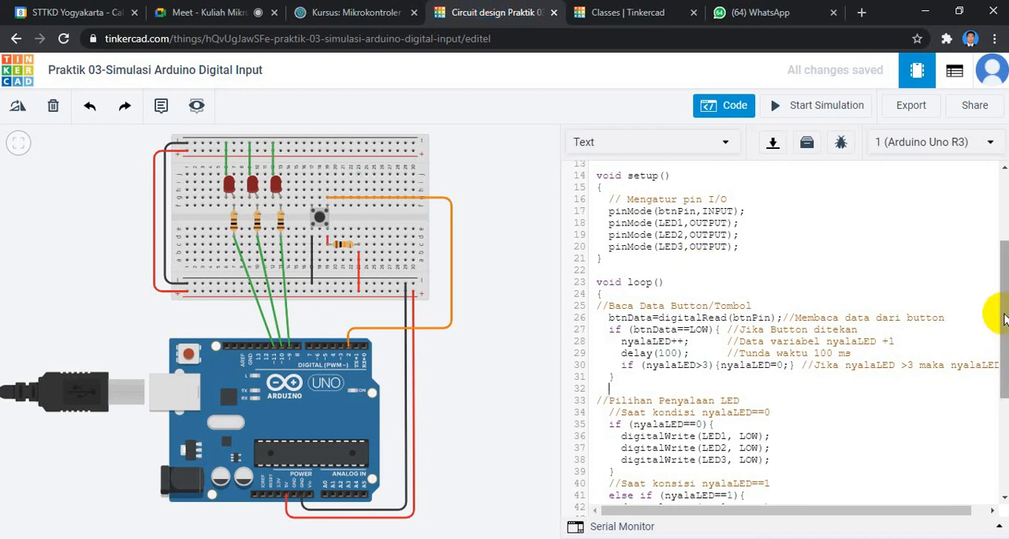
pyautogui.scroll(-2, 1004, 318)
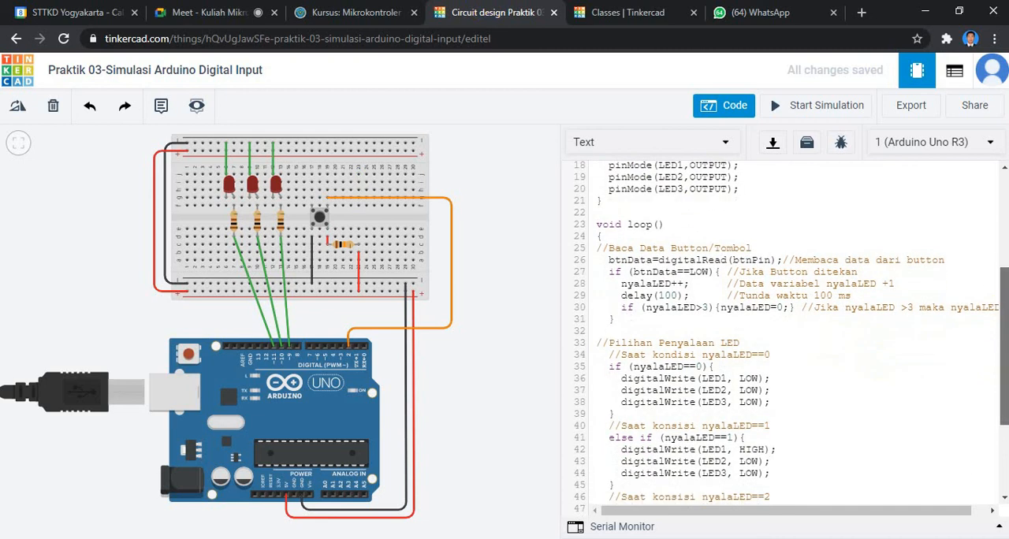
pyautogui.scroll(-1, 1005, 319)
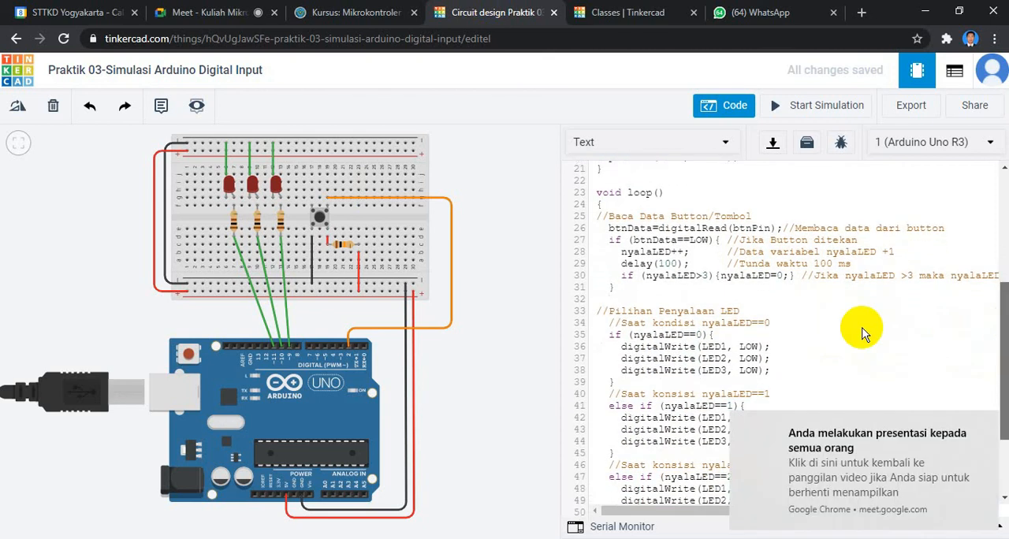
pyautogui.click(985, 424)
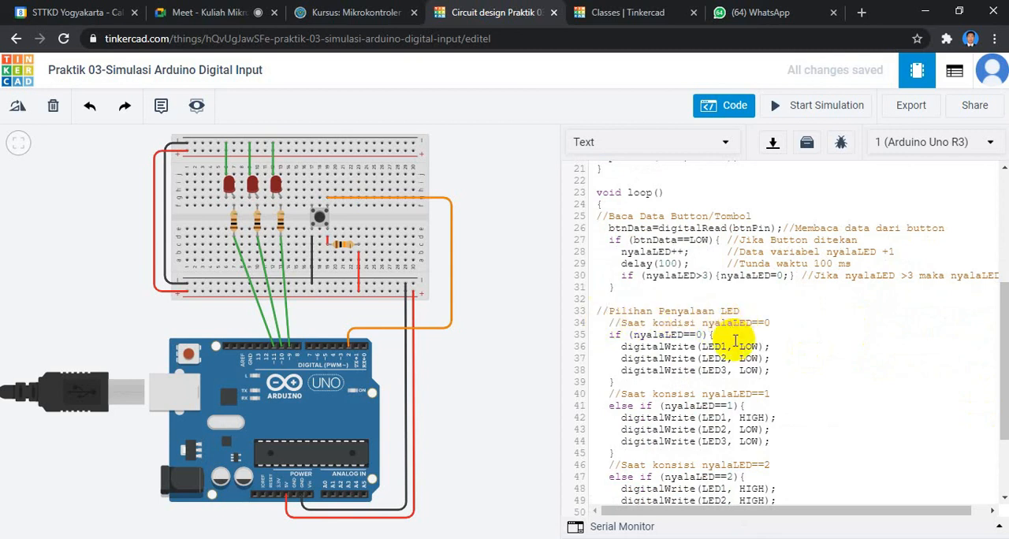
pyautogui.scroll(-2, 730, 325)
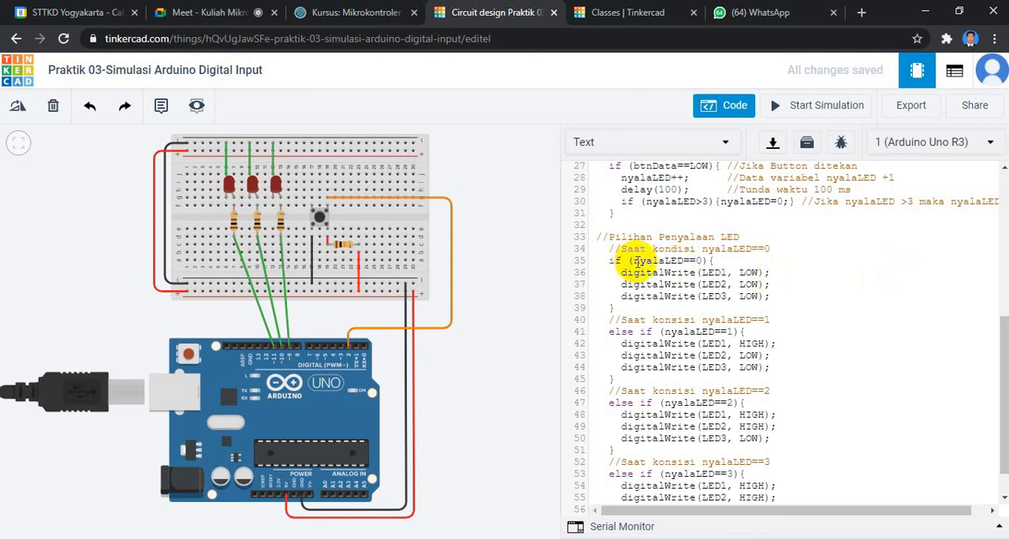
pyautogui.scroll(-2, 622, 268)
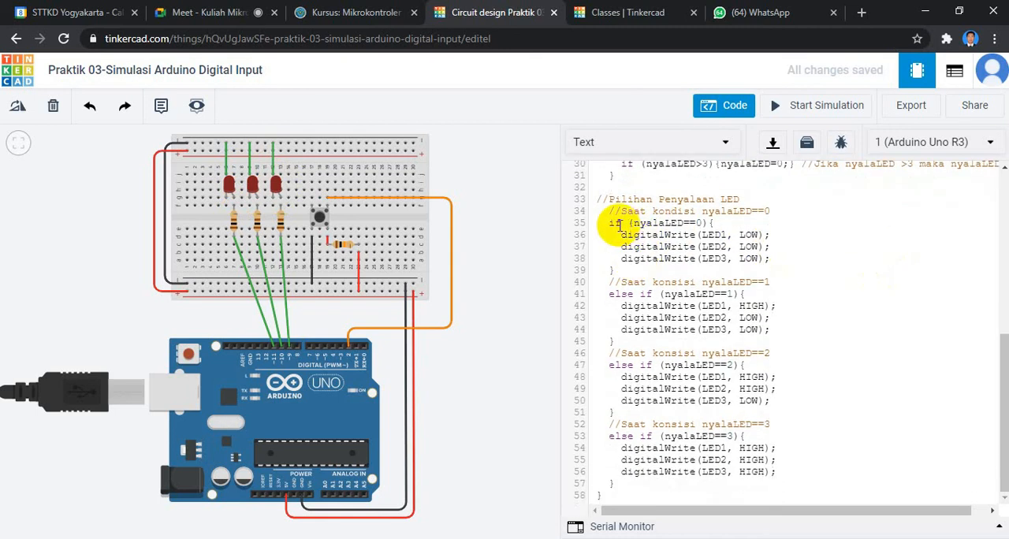
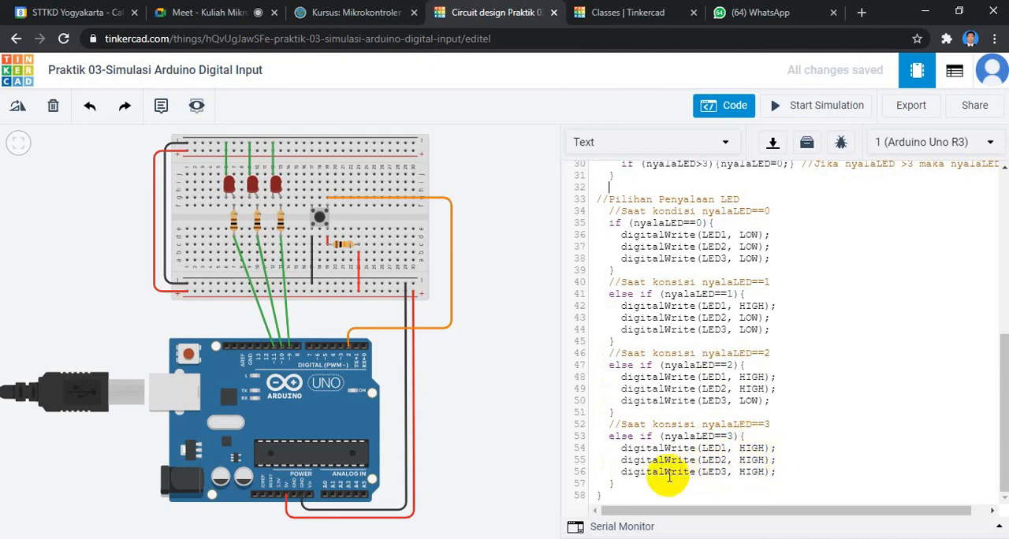
# Review the sketch's button-reading block against the nyalaLED conditions, then go back to the variable declarations and pin setup.
pyautogui.scroll(6, 609, 469)
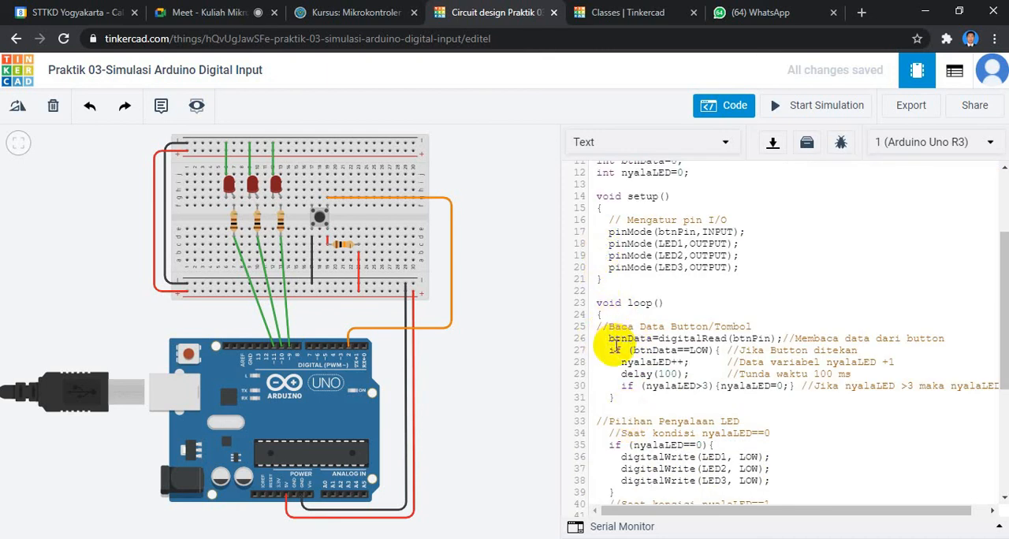
pyautogui.scroll(-6, 712, 432)
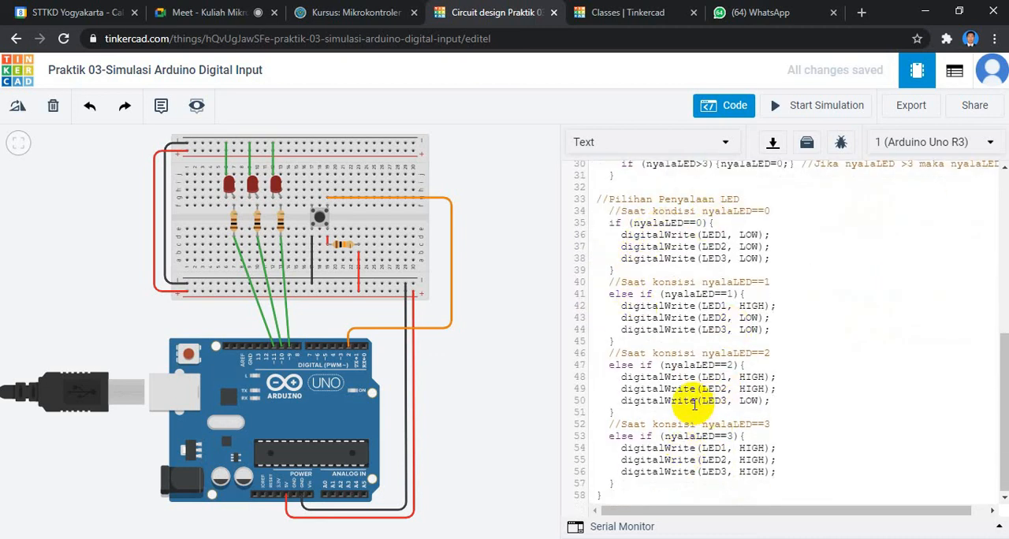
pyautogui.scroll(4, 689, 402)
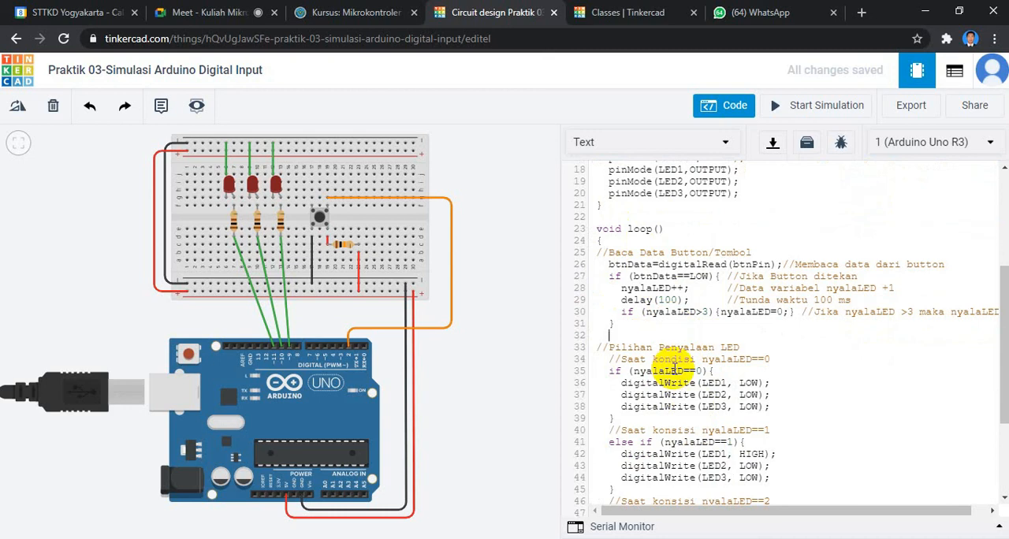
pyautogui.scroll(6, 673, 369)
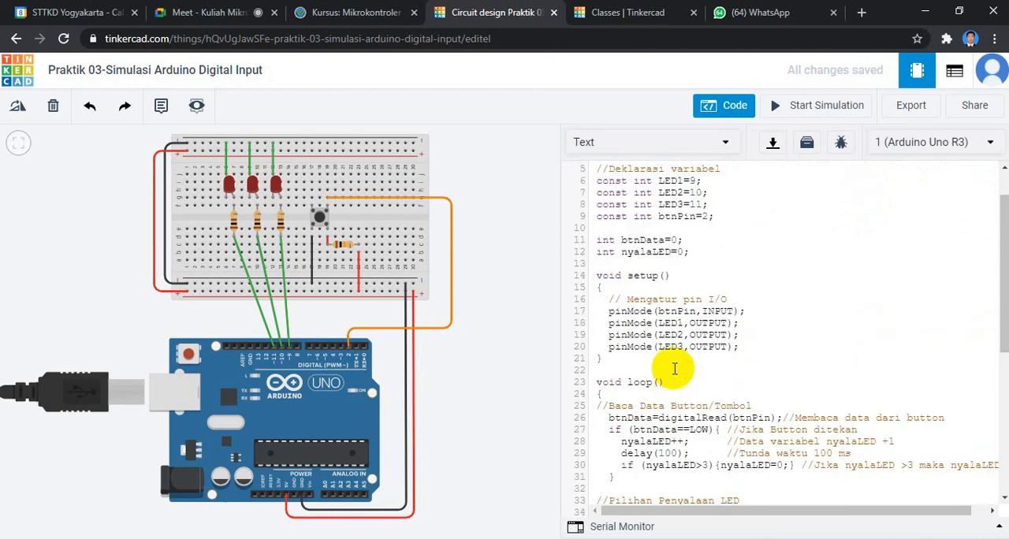